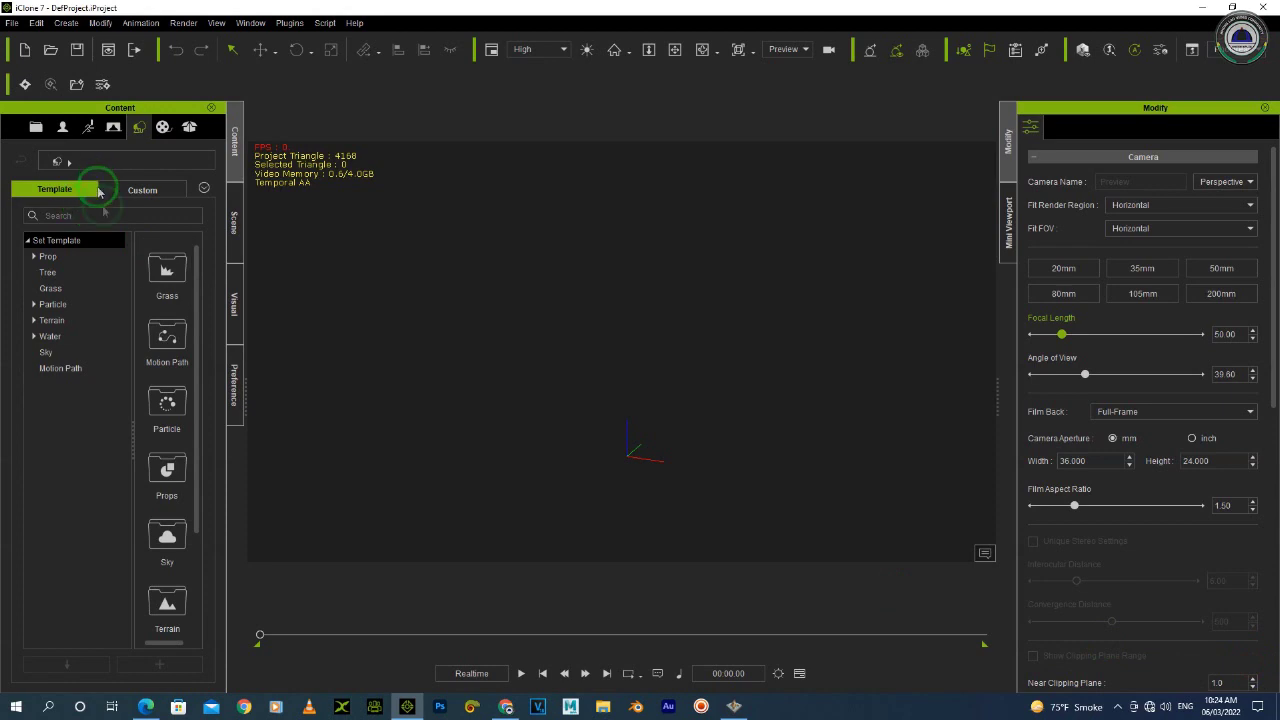
Add the Butte terrain from the Height Map_Large templates to the empty scene
left_click(76, 328)
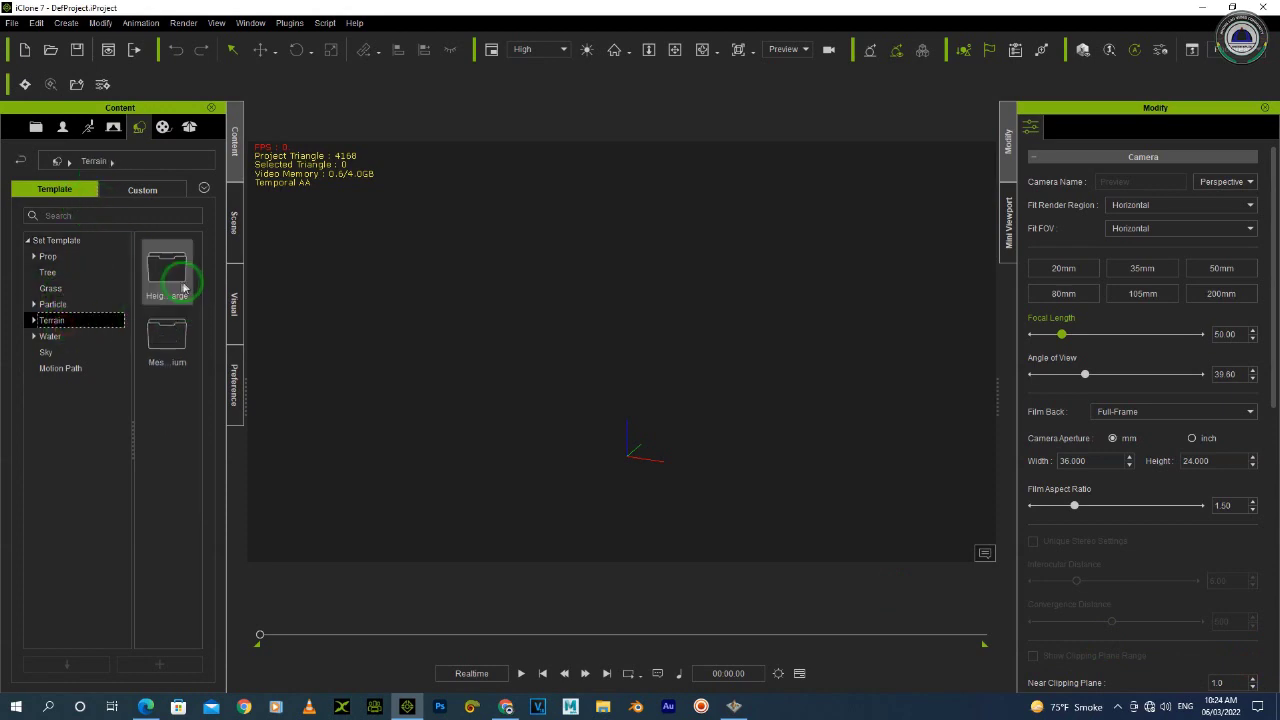
double_click(177, 287)
double_click(183, 340)
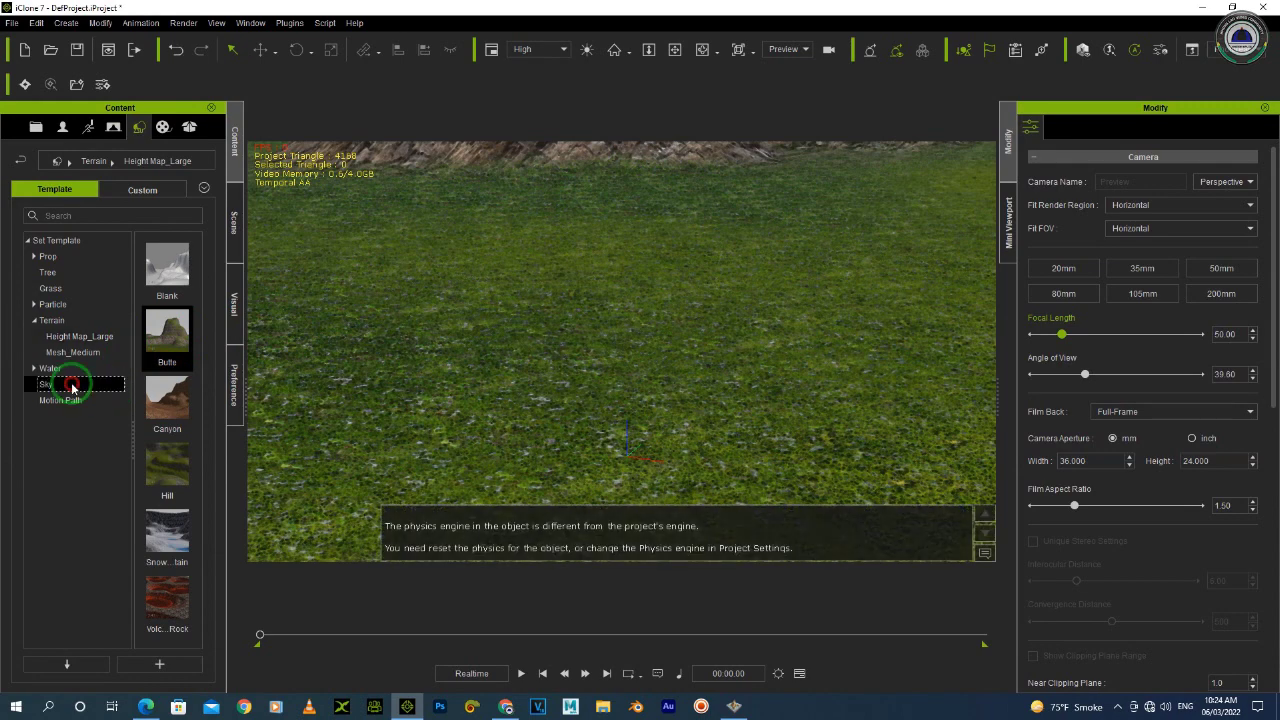
Add the Clear Day 01 sky template to the scene above the Butte terrain
left_click(72, 386)
double_click(167, 330)
scroll(731, 295, "down", 2)
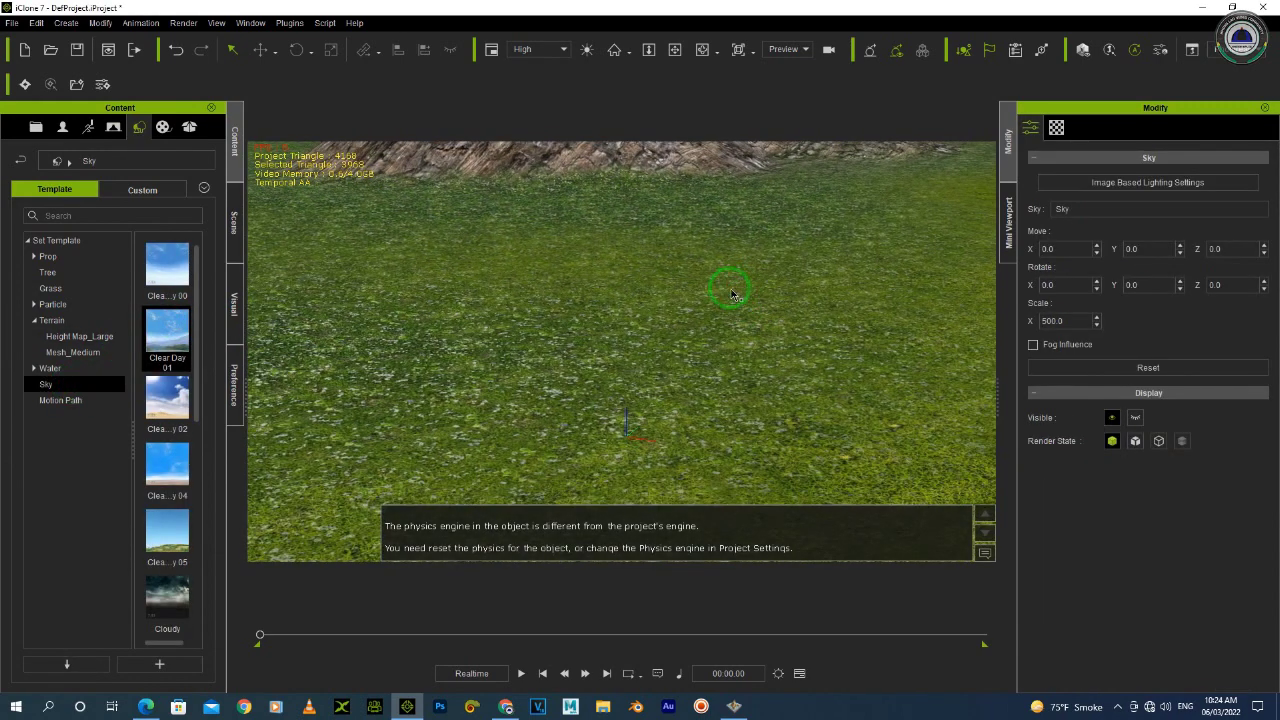
right_click_drag(717, 364, 711, 260)
scroll(709, 296, "up", 4)
scroll(719, 308, "down", 3)
right_click_drag(711, 305, 637, 366)
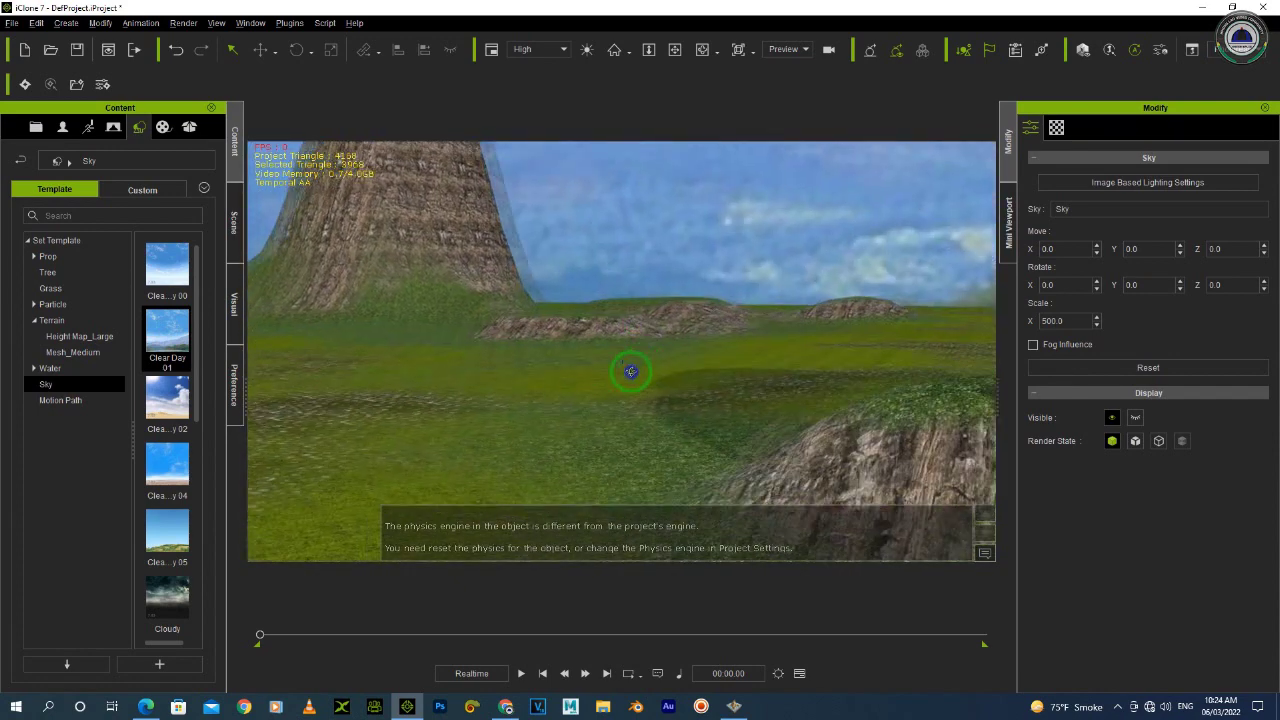
scroll(660, 372, "down", 2)
scroll(681, 341, "down", 2)
right_click_drag(674, 316, 683, 391)
Load T28.png from the Terrain project's T28 folder as the Butte terrain's height map
left_click(1058, 128)
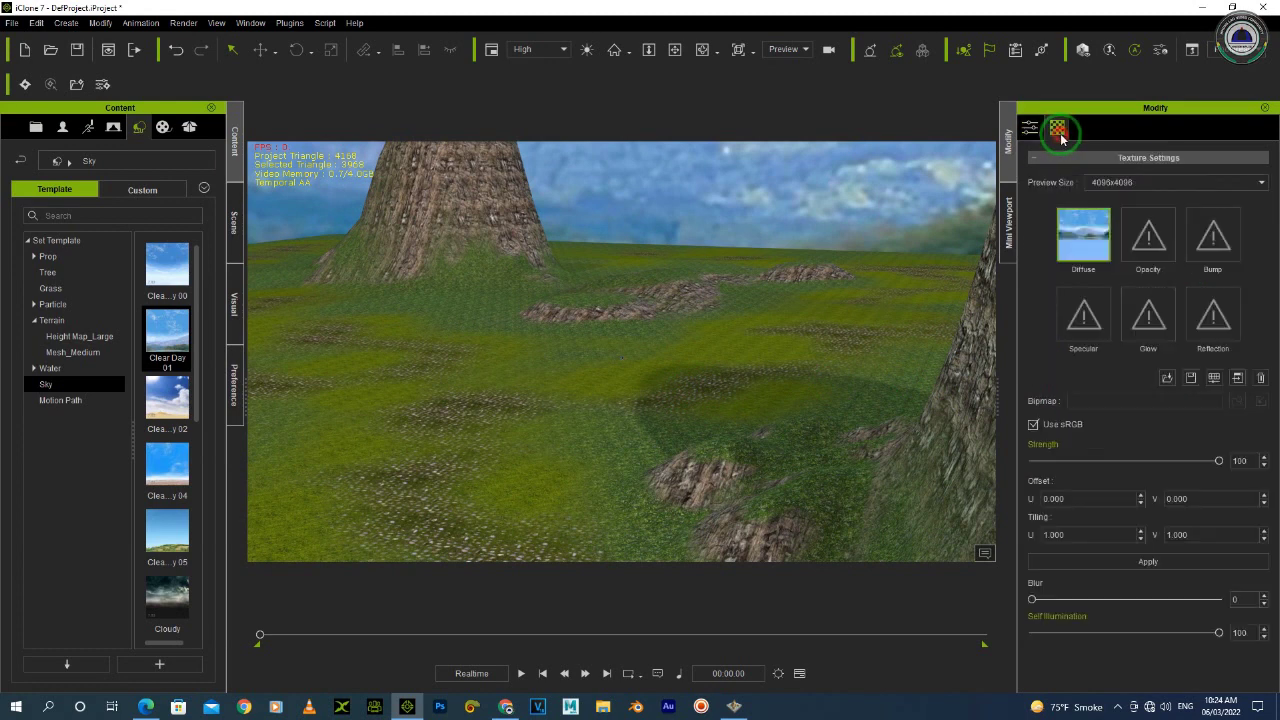
left_click(1030, 130)
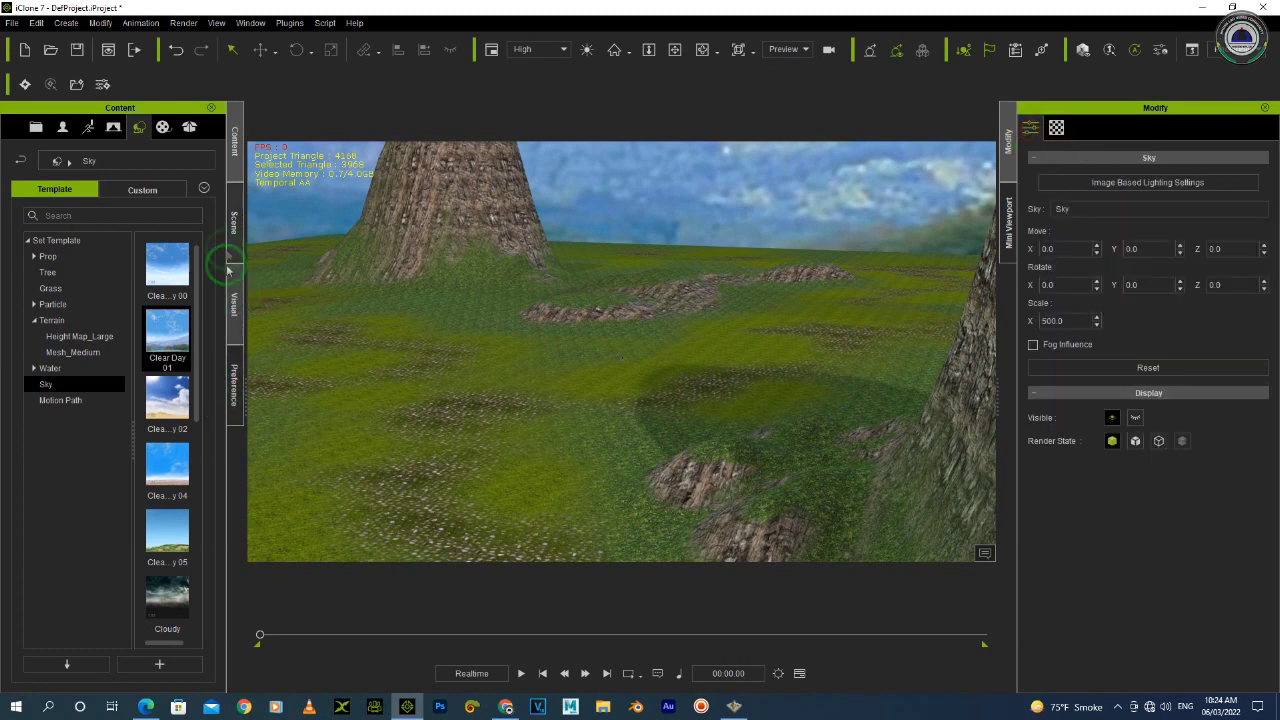
left_click(231, 291)
left_click(70, 215)
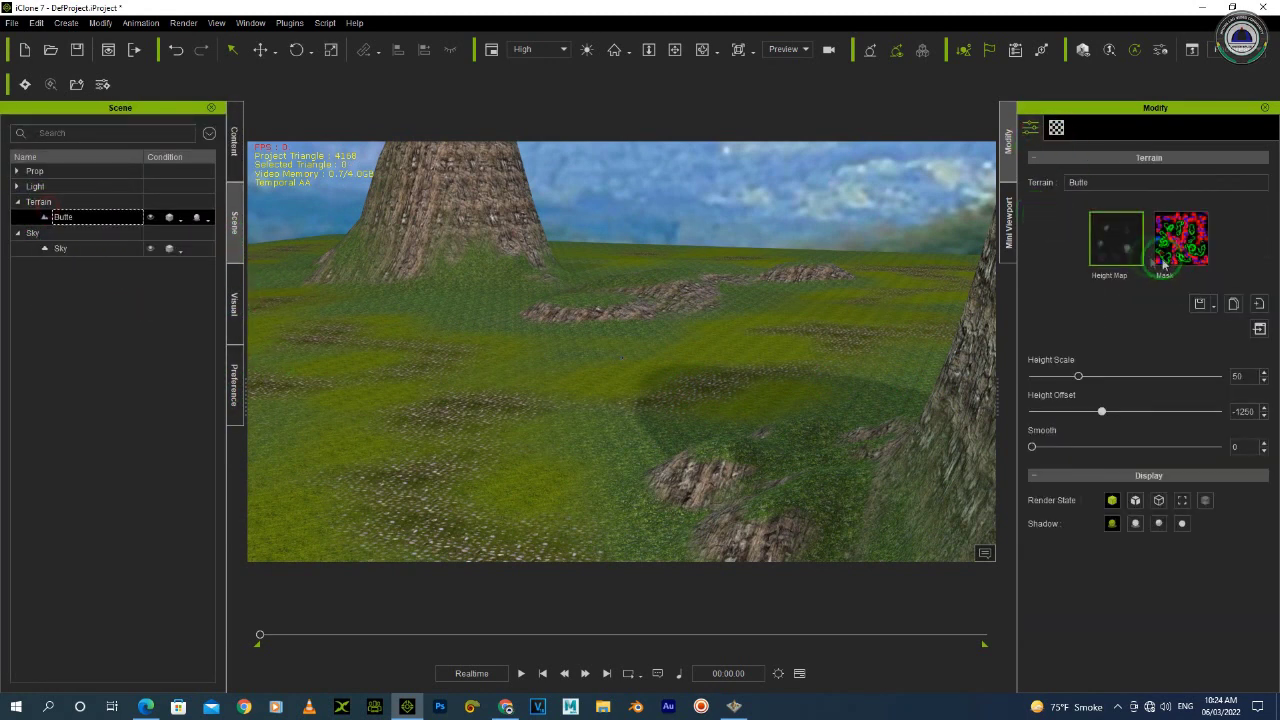
left_click(1082, 238)
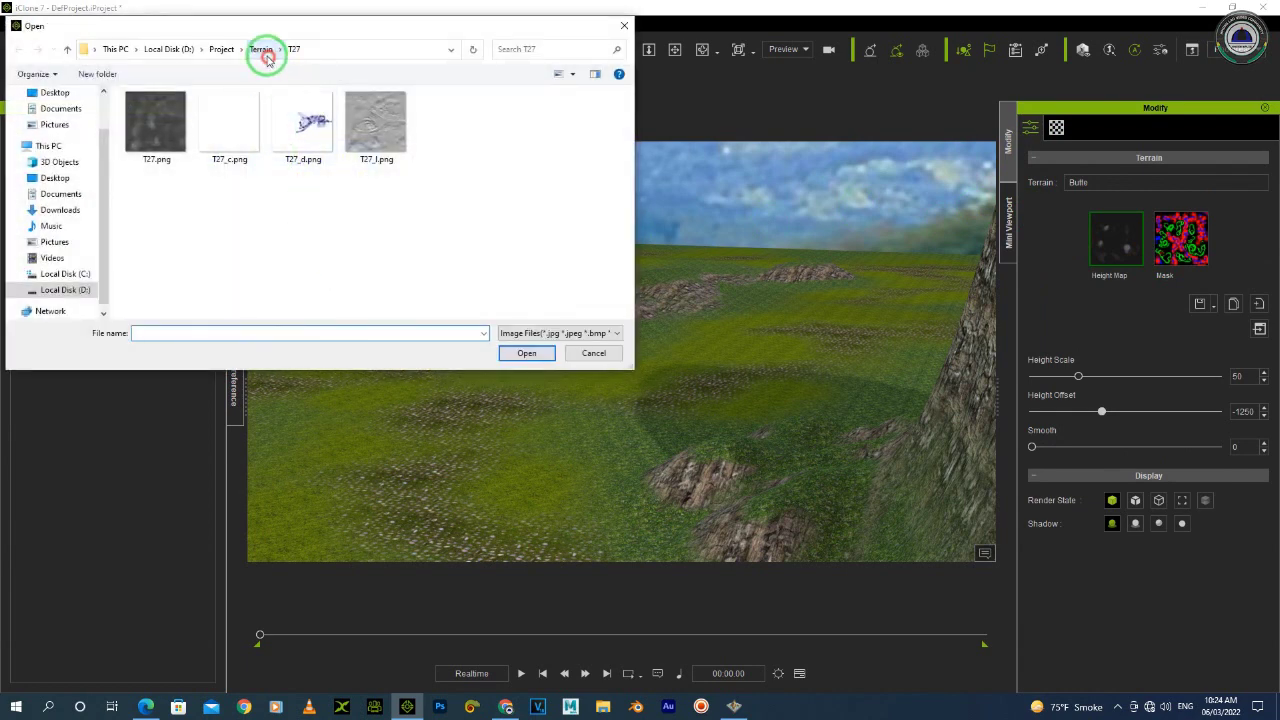
left_click(264, 52)
double_click(581, 299)
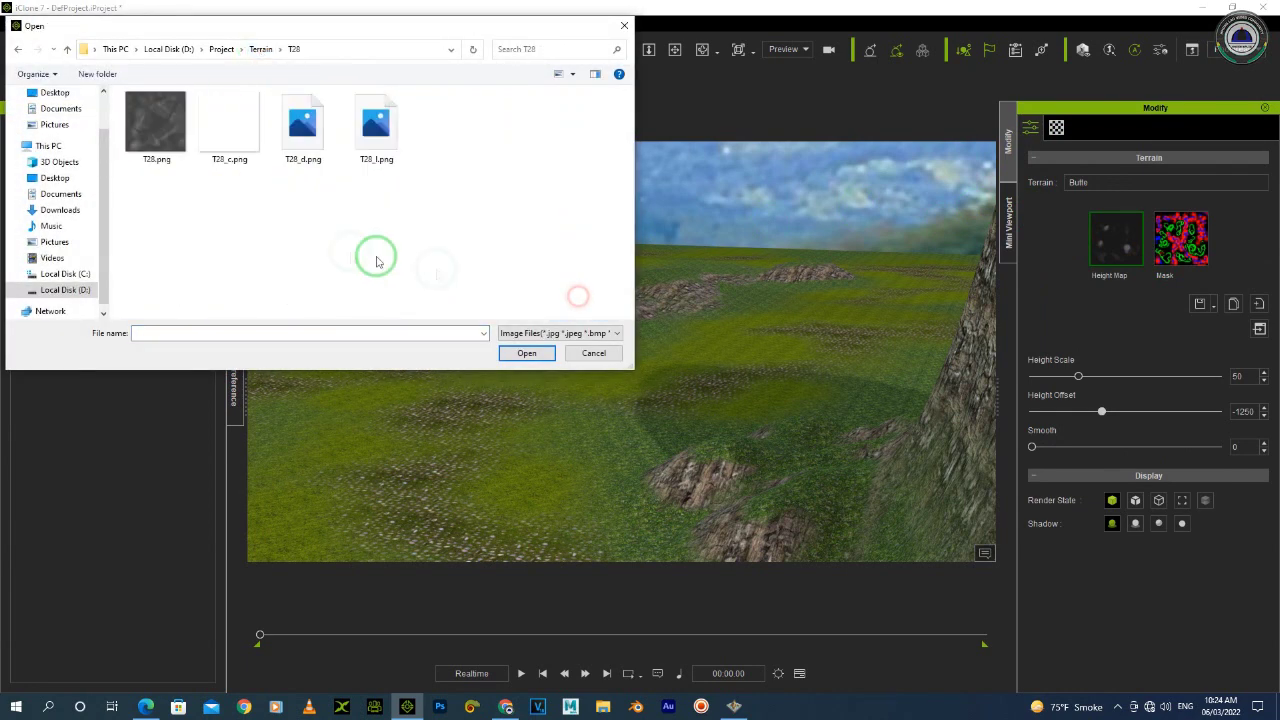
double_click(167, 158)
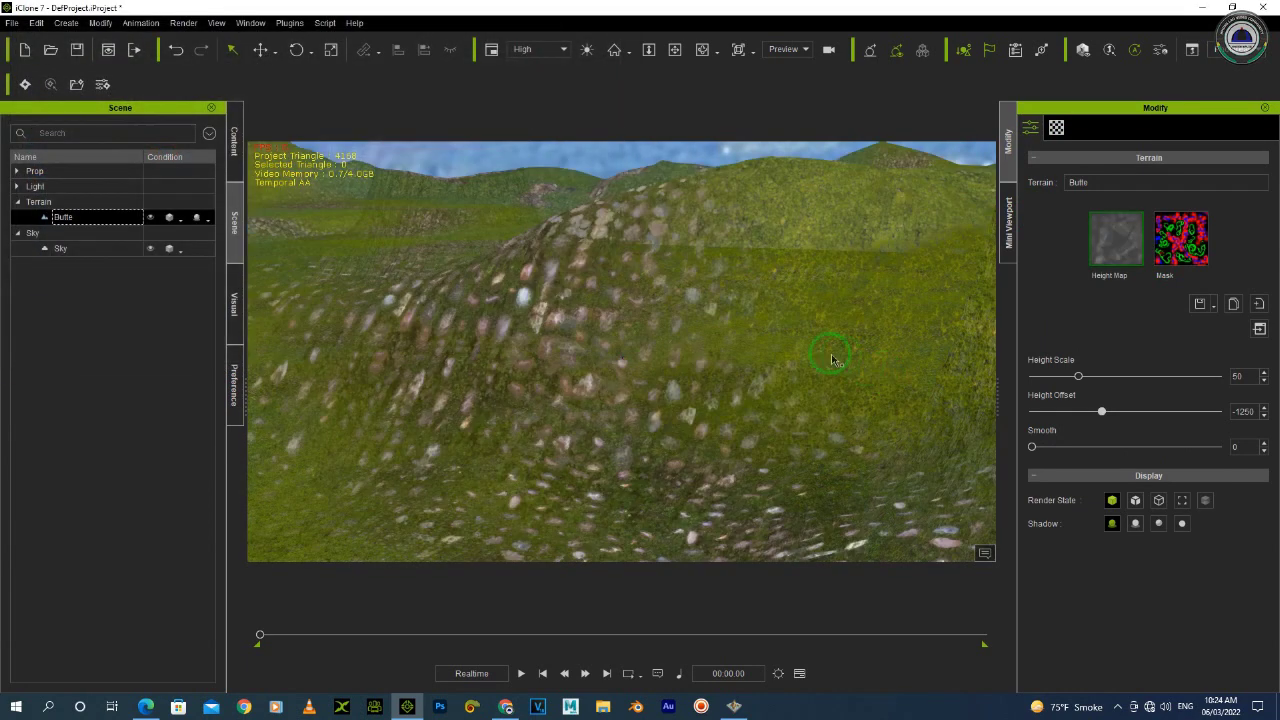
Replace the Butte terrain's mask with the matching _d.png image from the custom terrain files
middle_click_drag(792, 374, 503, 376)
right_click_drag(502, 375, 683, 322)
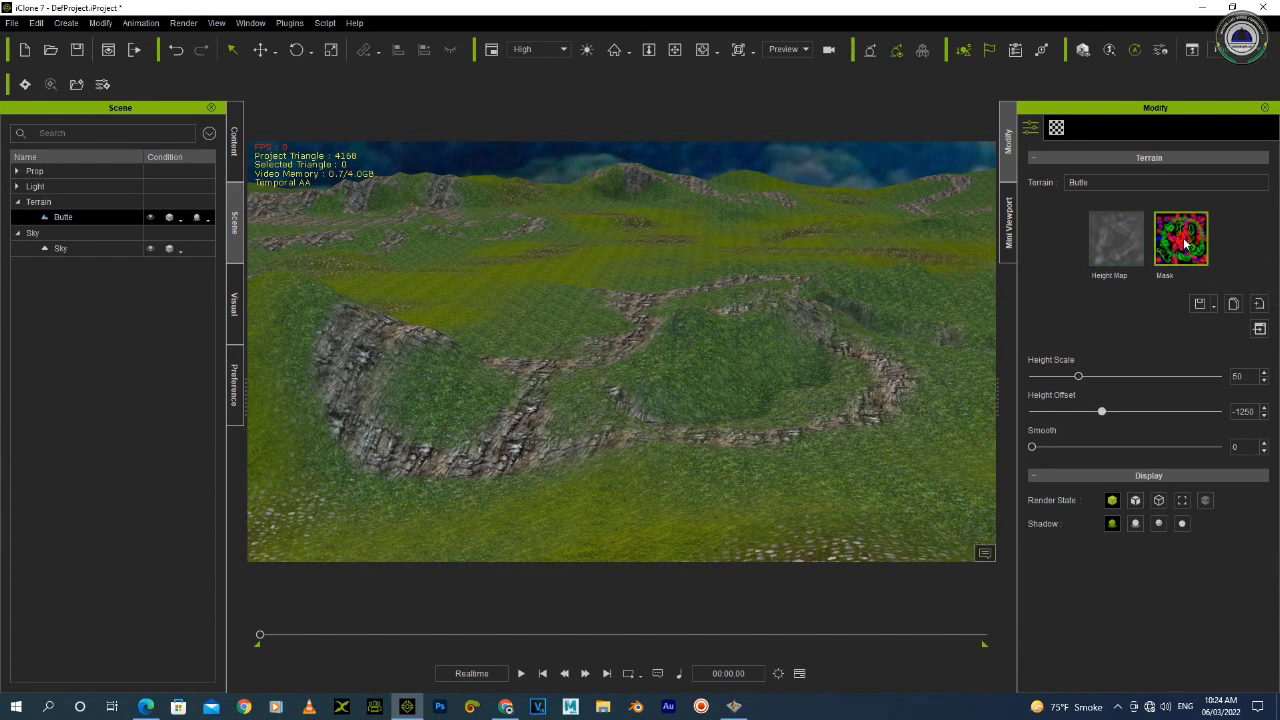
left_click(1181, 240)
double_click(297, 126)
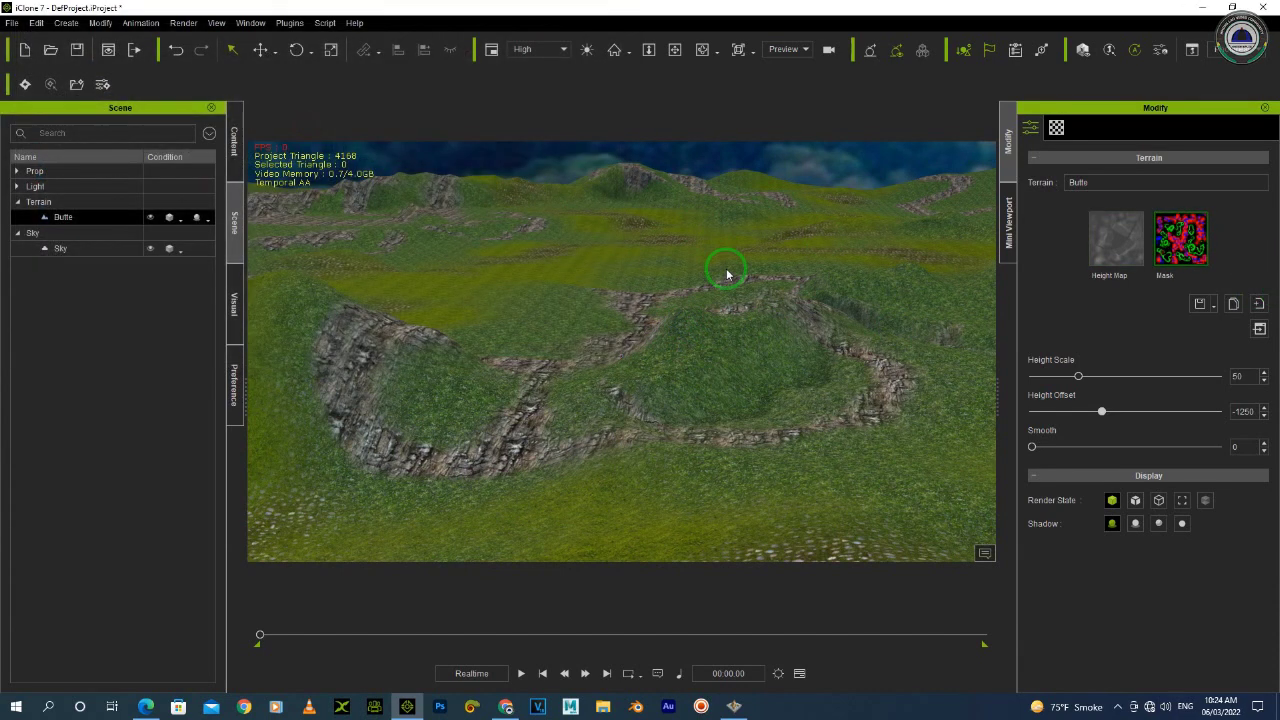
right_click_drag(767, 292, 484, 315)
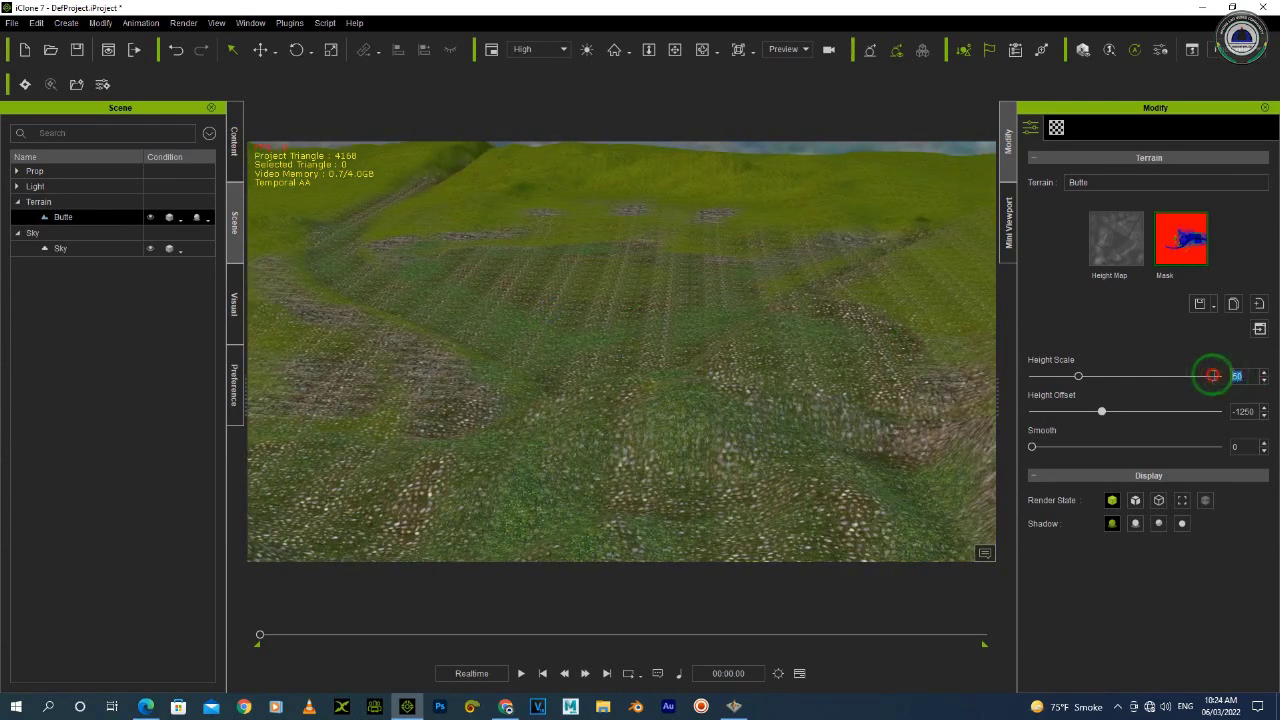
Flatten the Butte terrain by setting its Height Scale to 8
left_click(1205, 375)
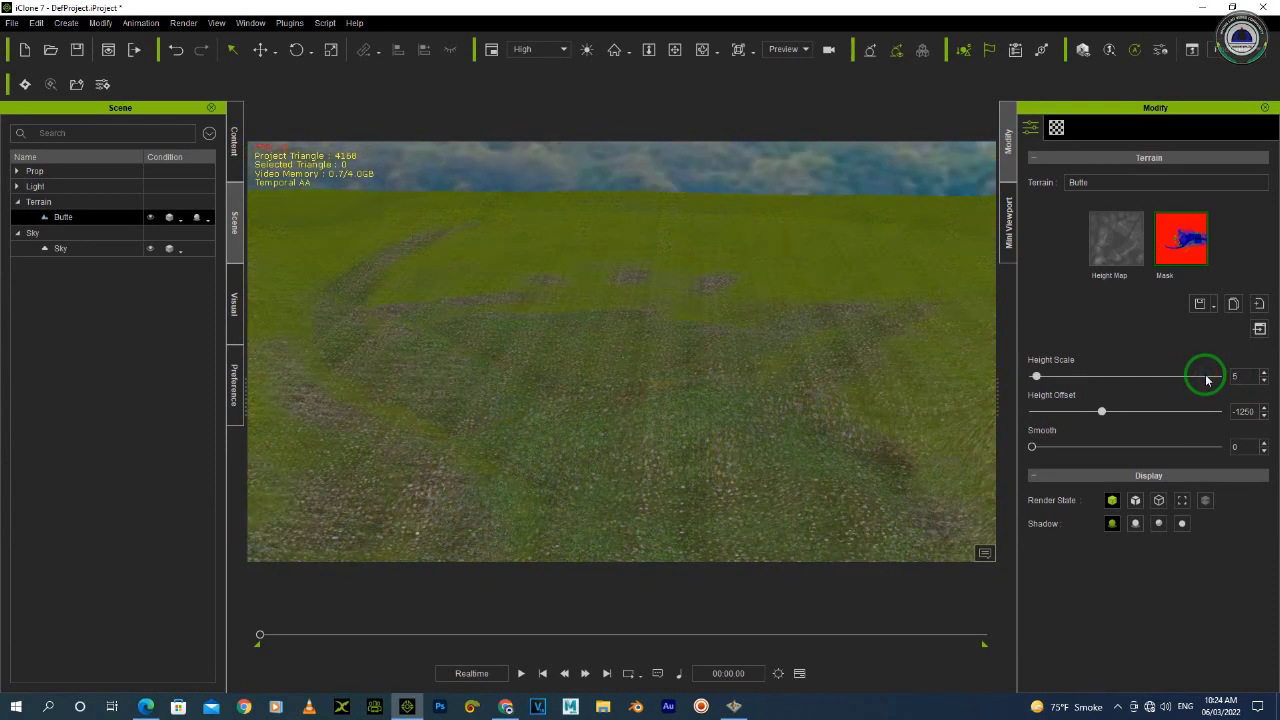
right_click_drag(827, 462, 771, 376)
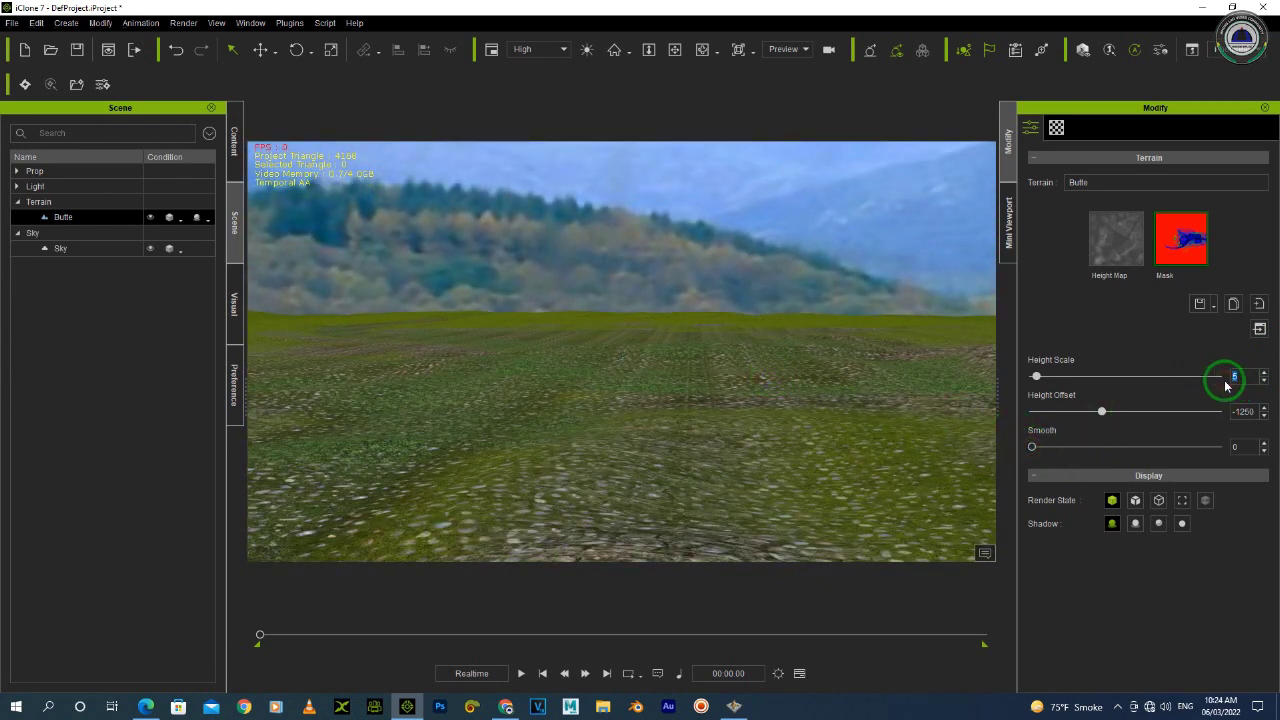
right_click_drag(927, 430, 527, 378)
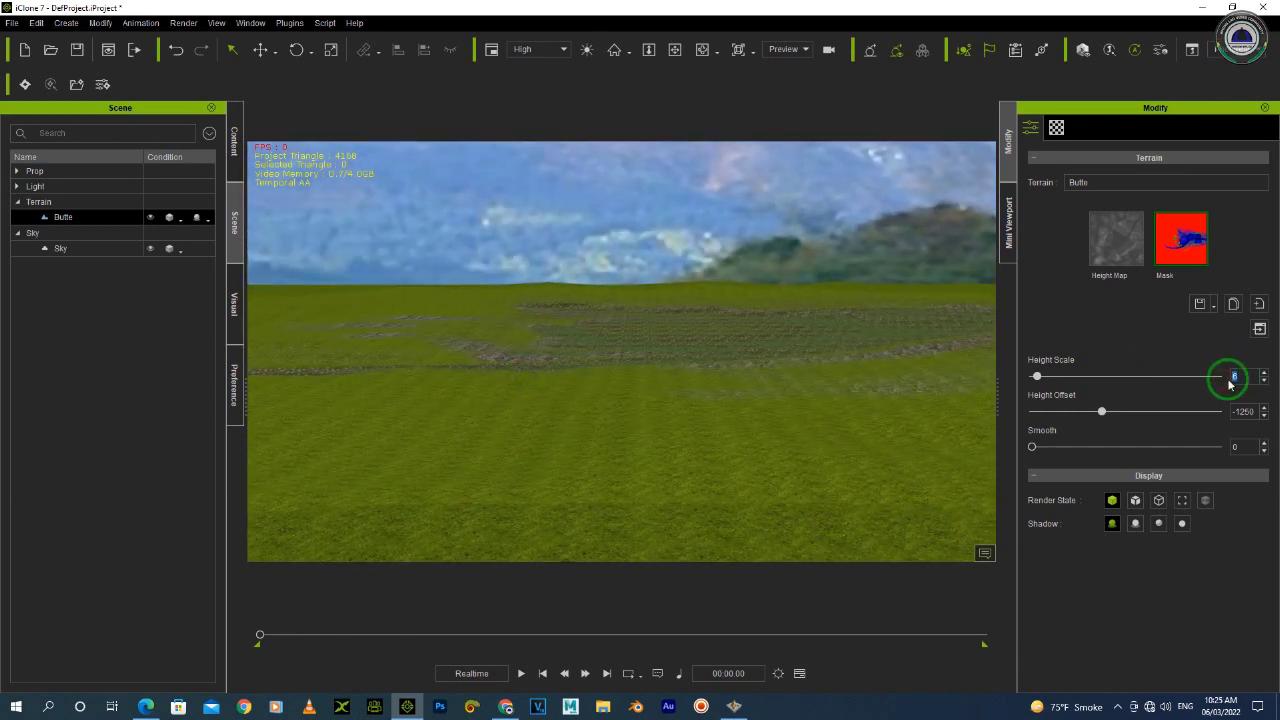
key("Return")
right_click_drag(741, 338, 958, 430)
right_click_drag(633, 391, 589, 380)
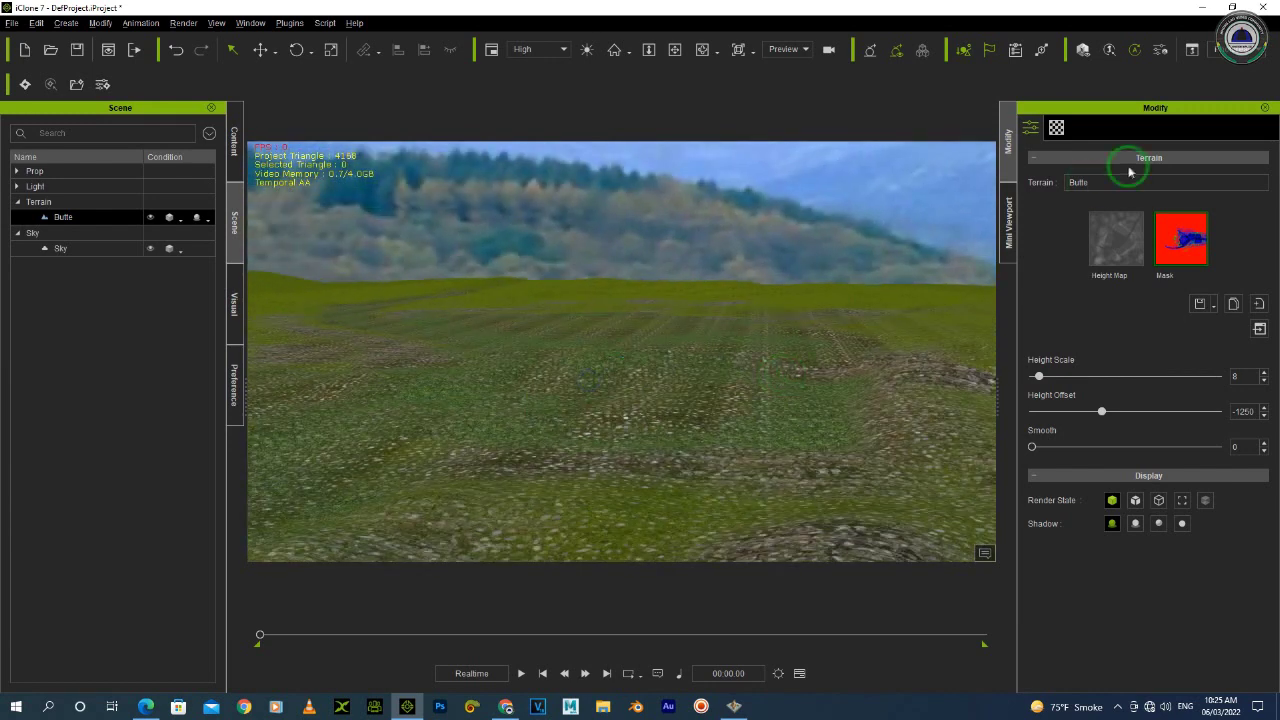
Load 1.2.png from the Land texture folder as the Decal texture of the Height Map 03 material
left_click(1058, 128)
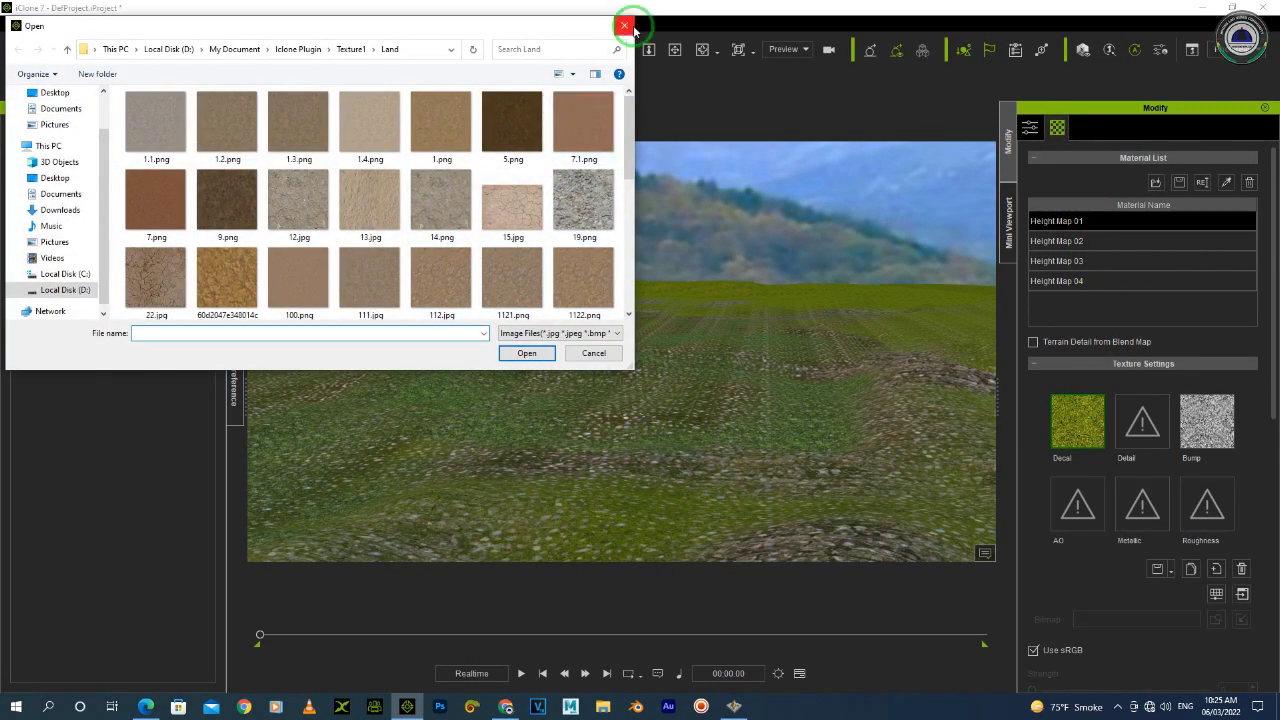
left_click(624, 25)
left_click(1062, 242)
left_click(1075, 264)
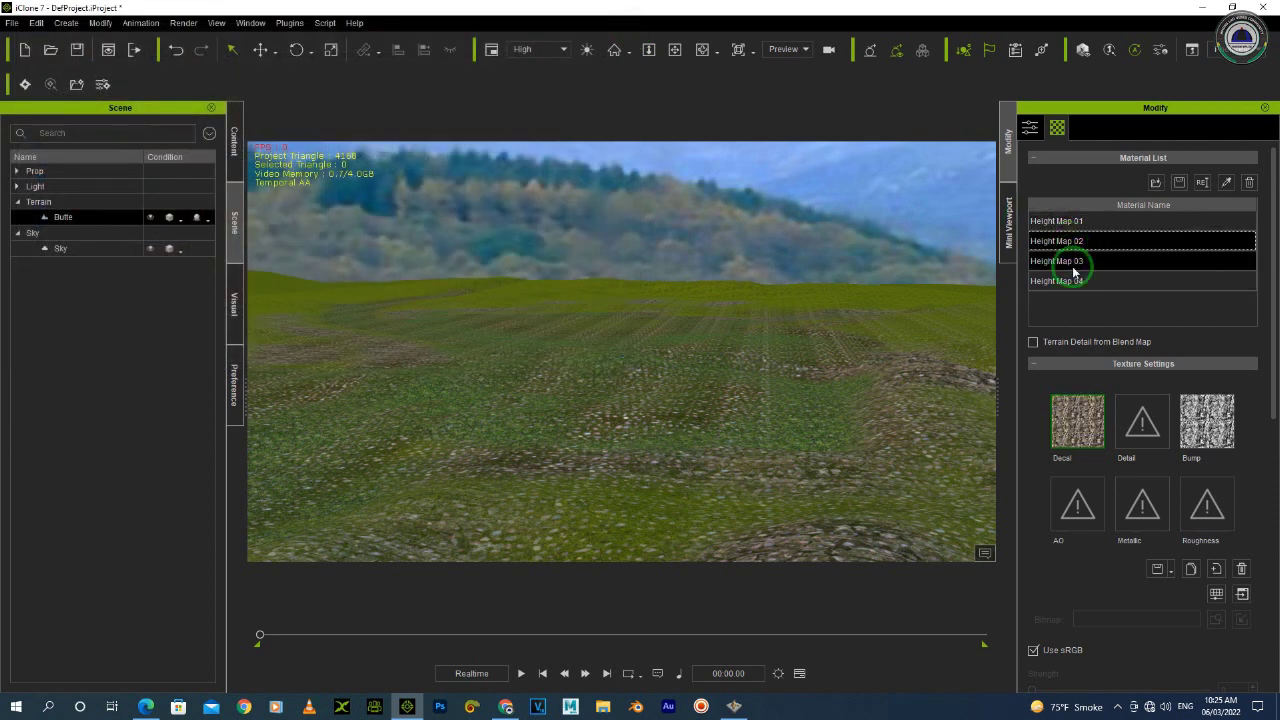
left_click(1077, 407)
double_click(237, 143)
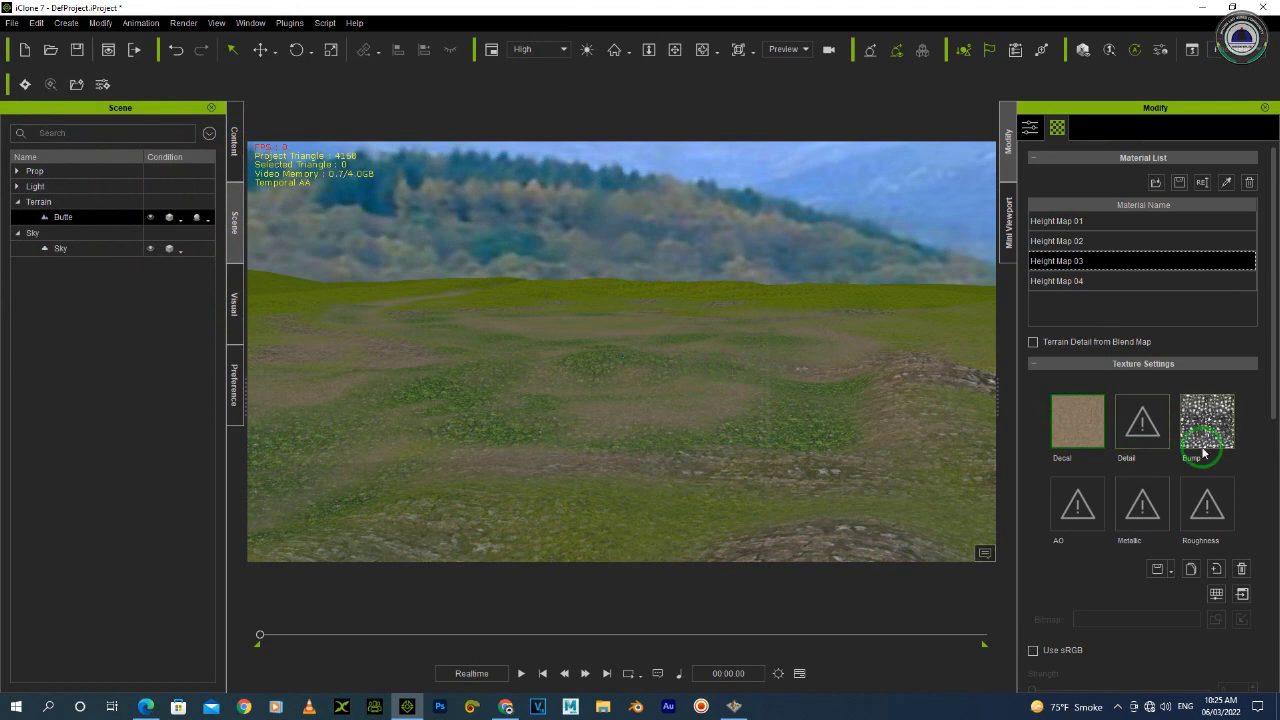
Load a cracked-earth image from the Land texture folder as the Decal texture of Height Map 04
left_click(1058, 281)
left_click(1094, 425)
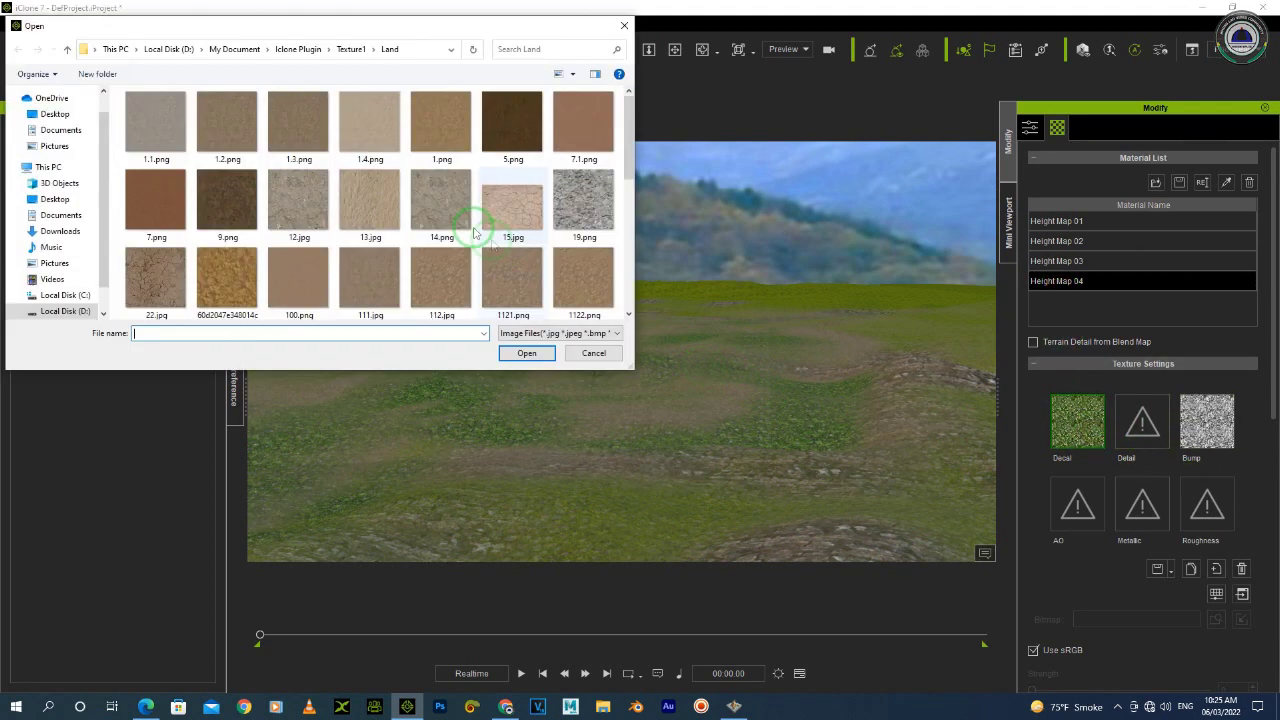
scroll(432, 237, "down", 1)
double_click(380, 256)
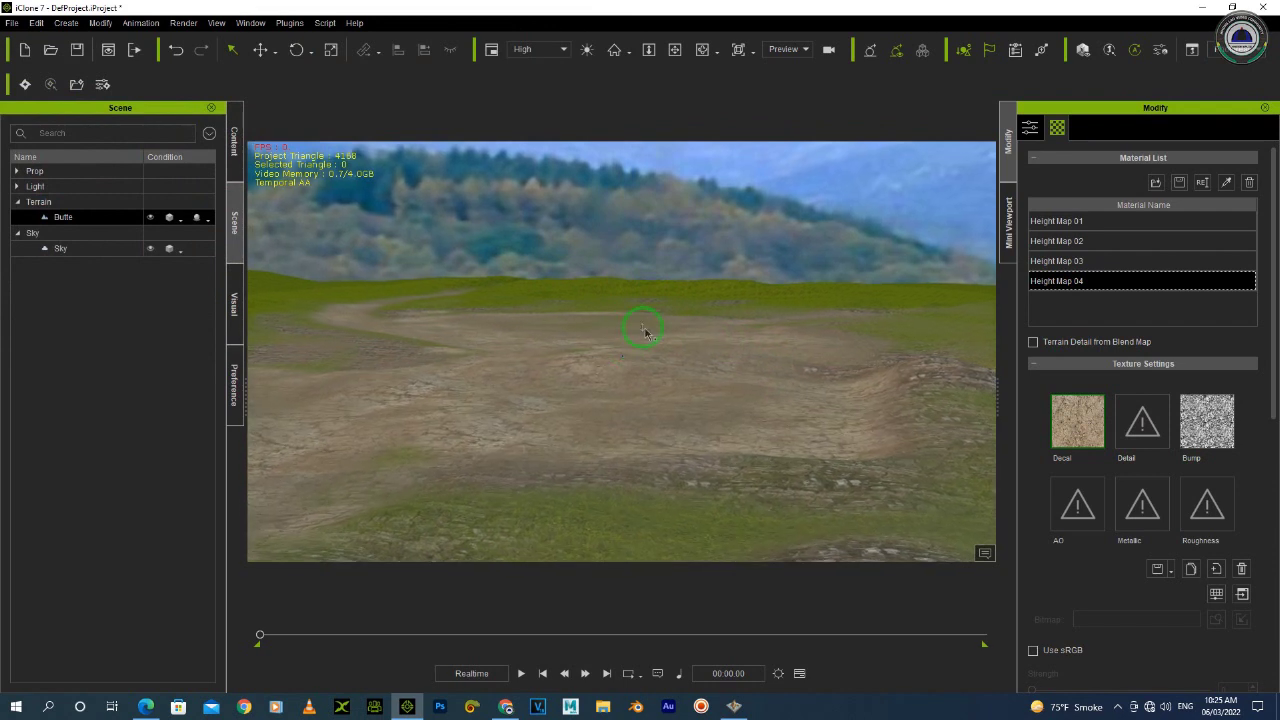
Load 101.png from the Rock texture folder as the Decal texture of the Height Map 02 material
right_click_drag(679, 348, 646, 476)
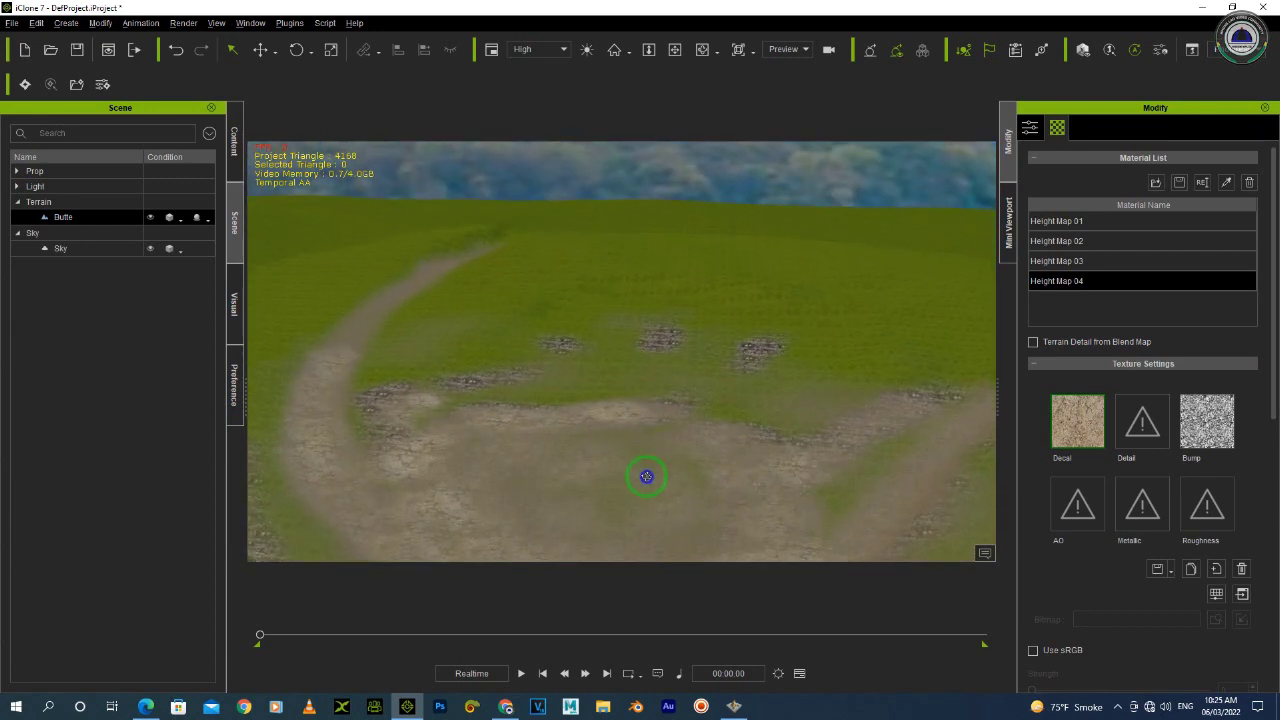
left_click(1057, 241)
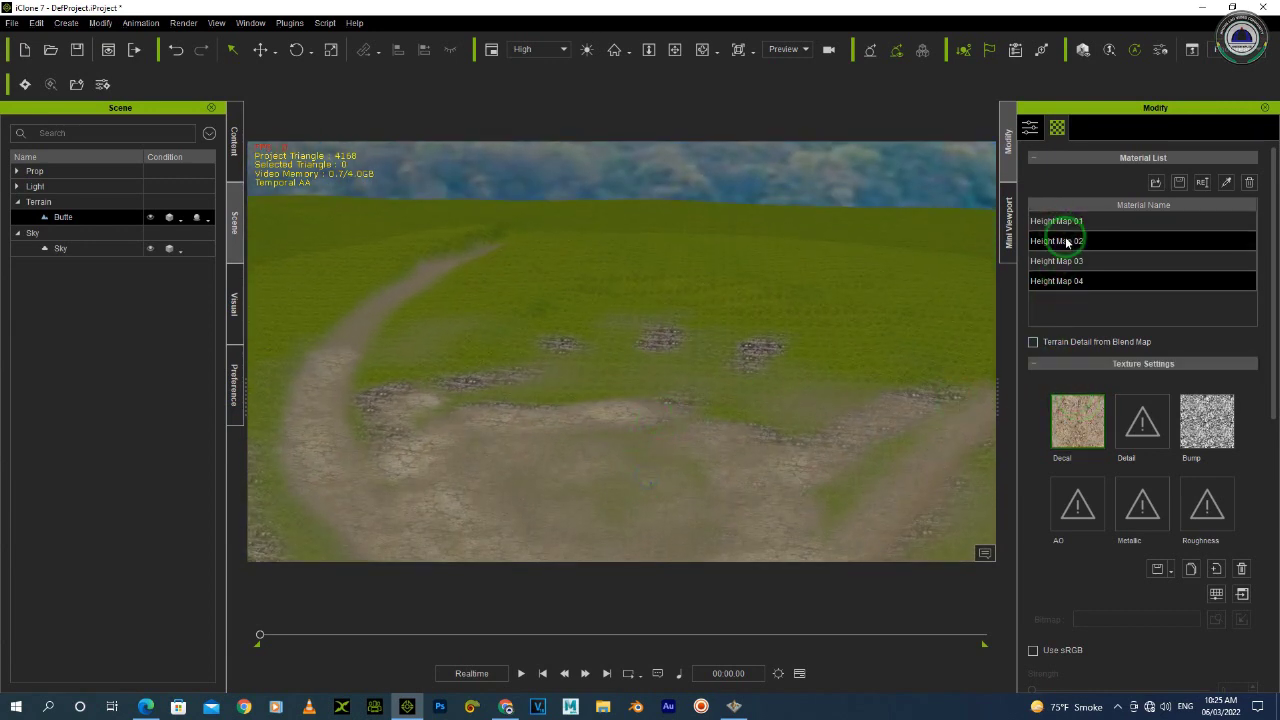
left_click(1088, 408)
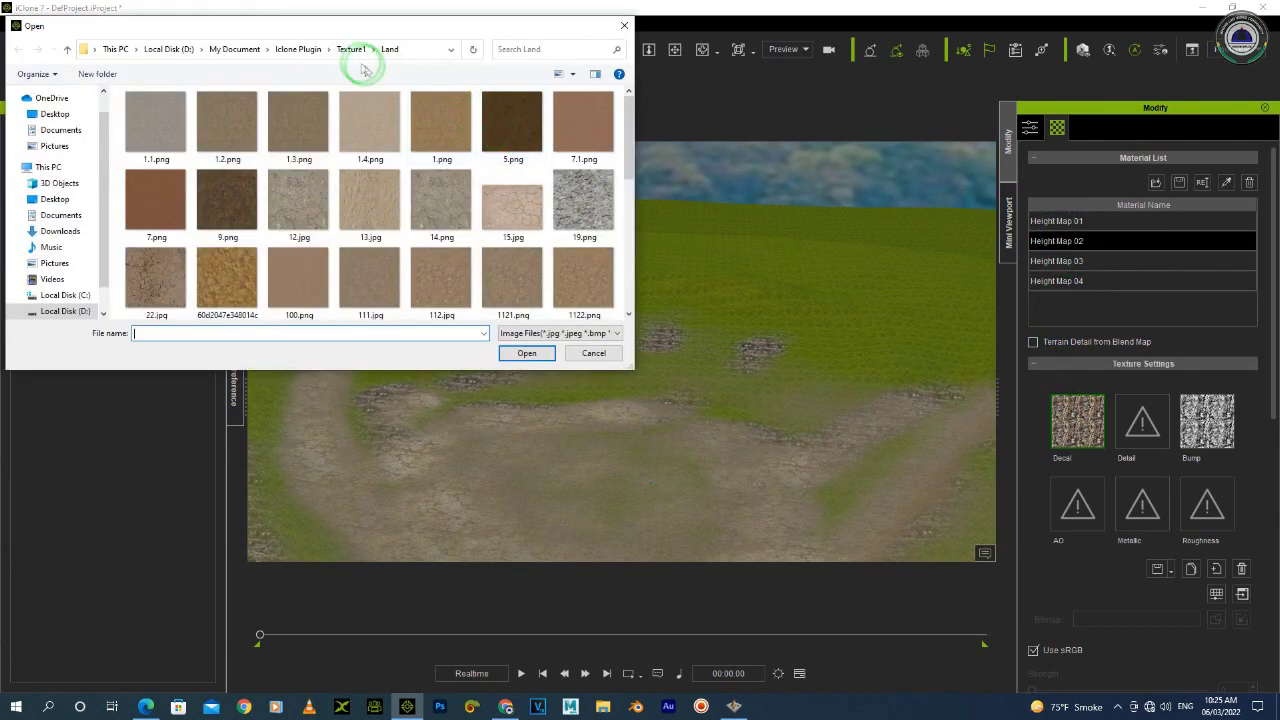
left_click(352, 52)
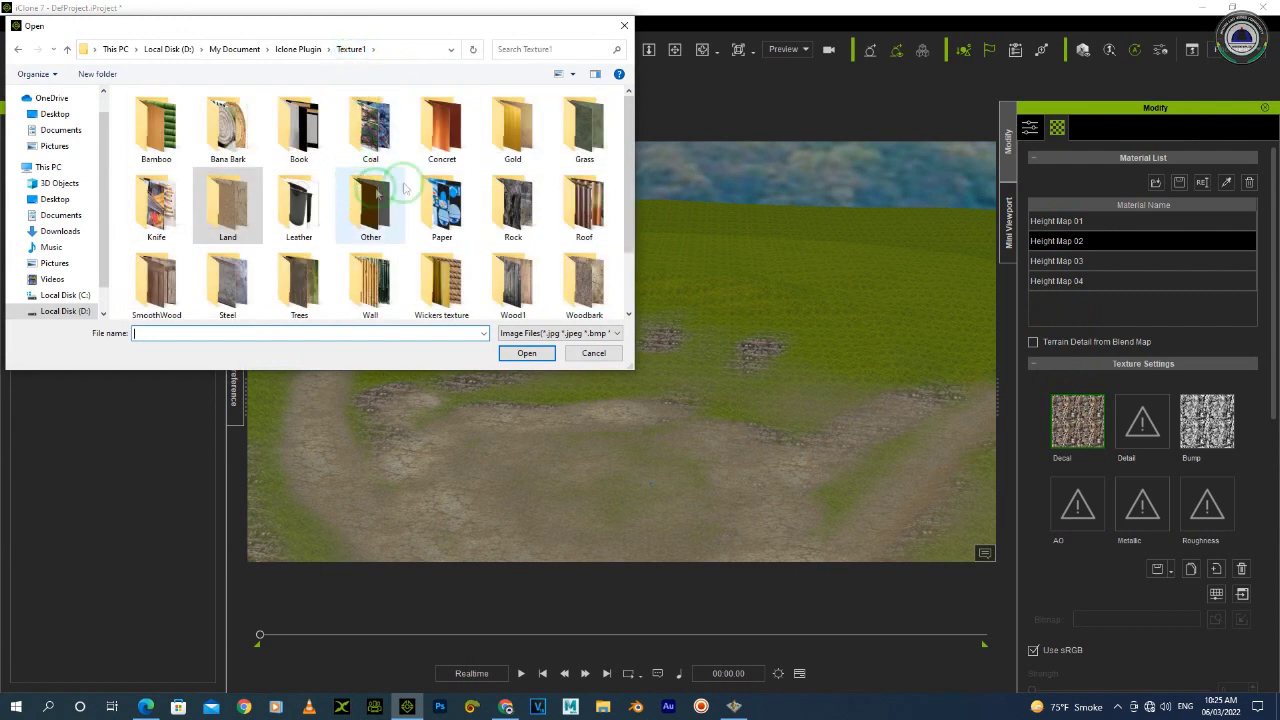
left_click(310, 285)
scroll(543, 230, "down", 1)
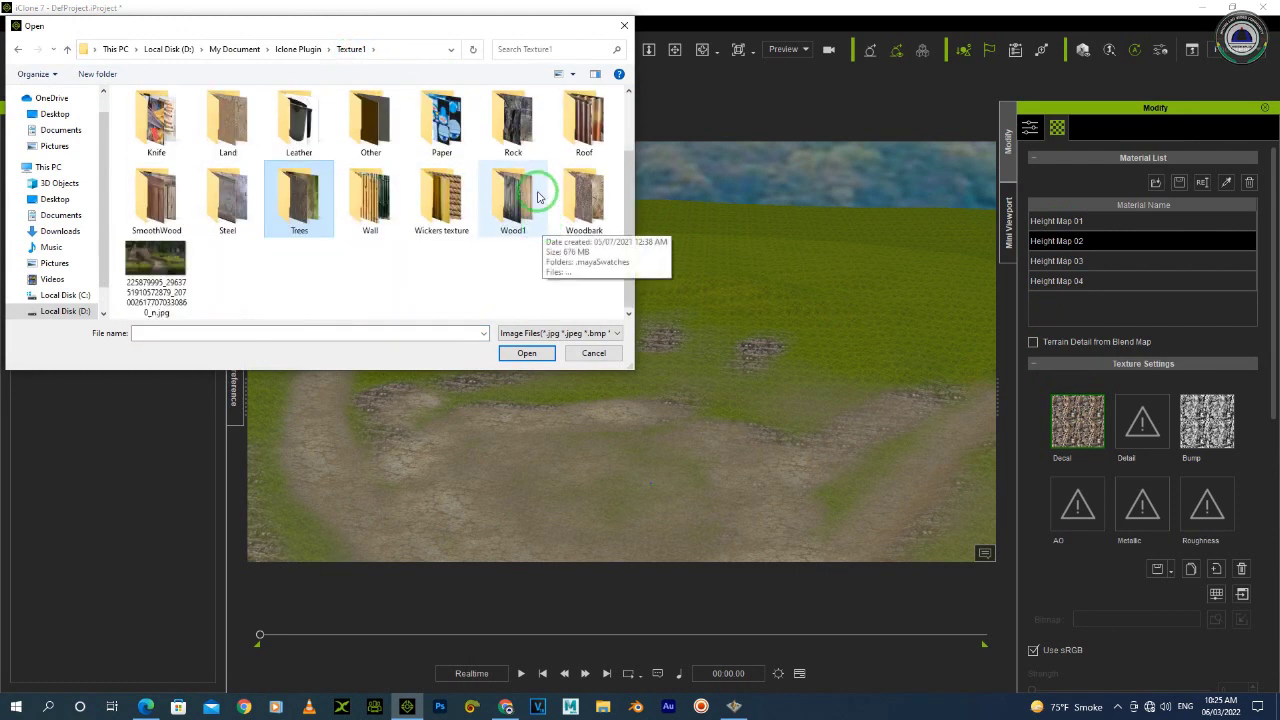
double_click(512, 120)
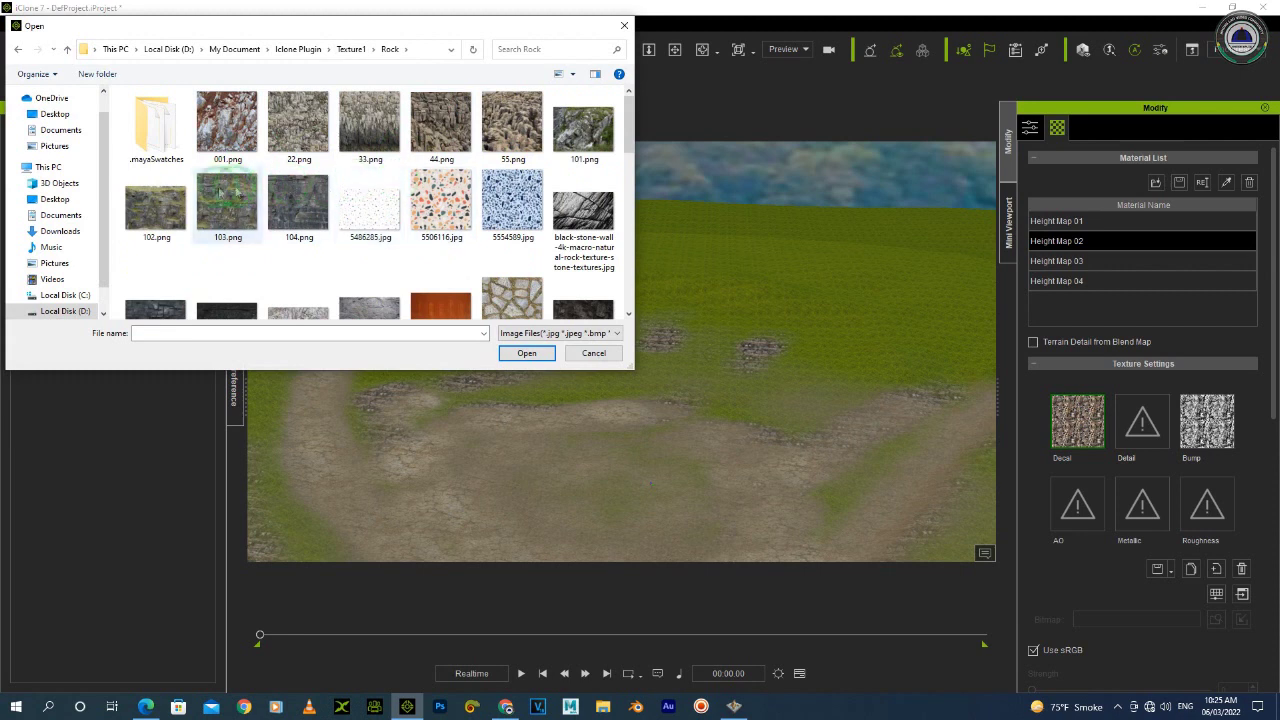
double_click(586, 125)
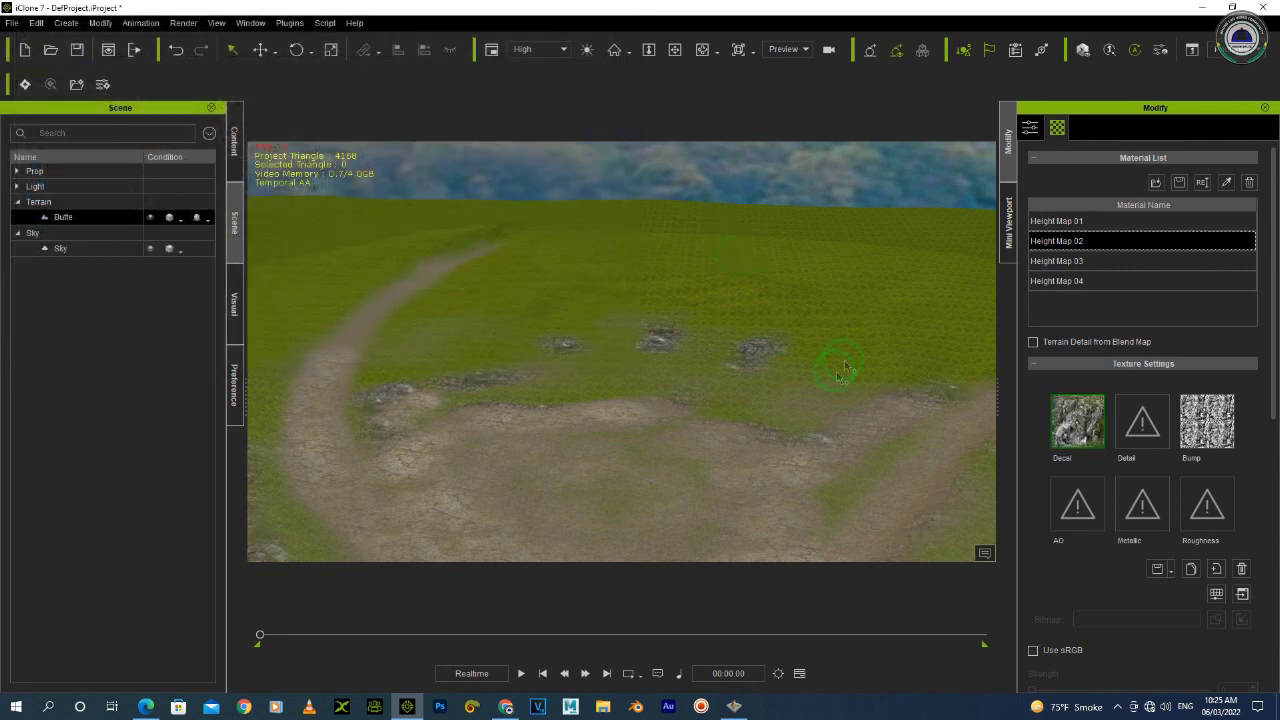
Load a green grass image from the Grass texture folder as the Decal texture of Height Map 01
left_click(1047, 221)
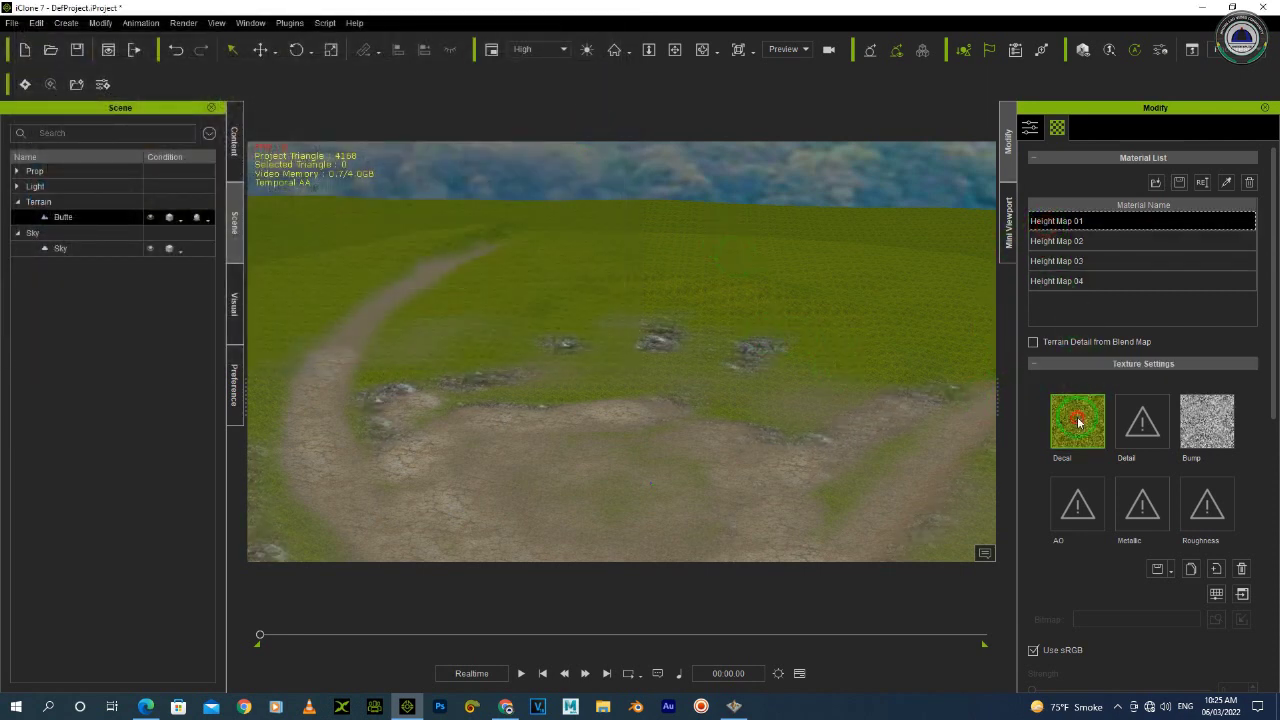
double_click(1078, 422)
left_click(345, 52)
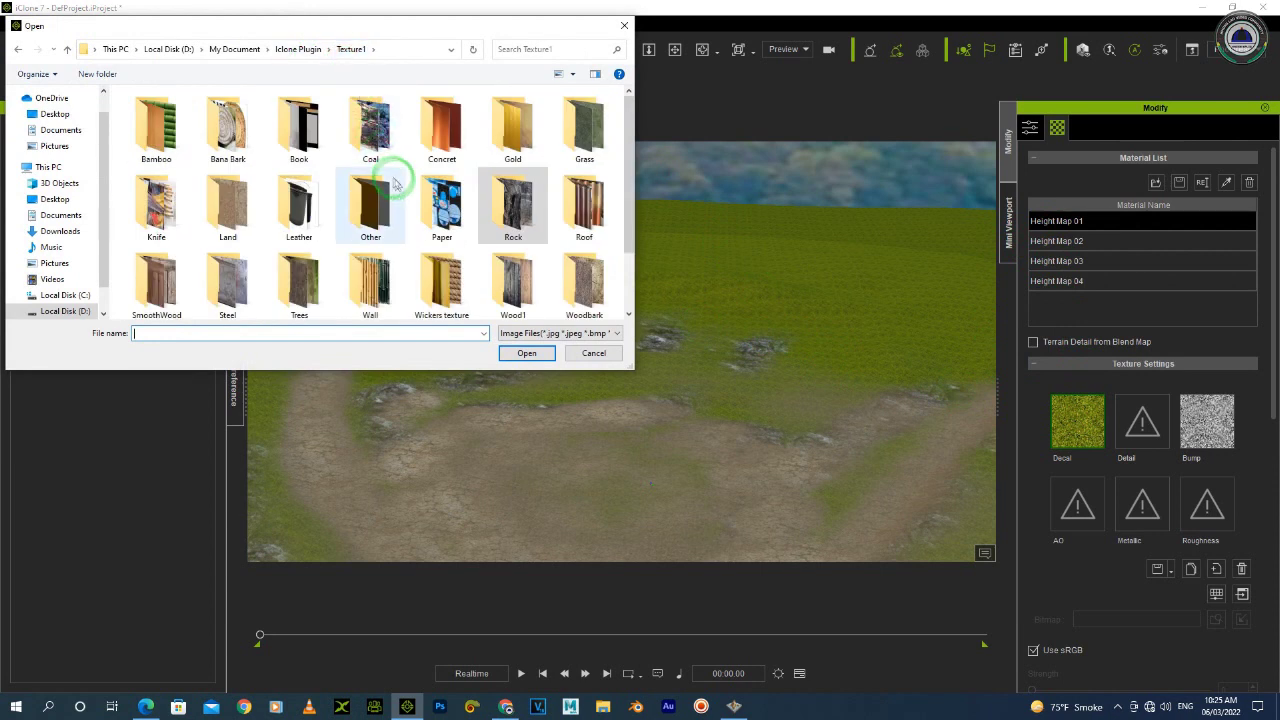
double_click(586, 129)
double_click(308, 281)
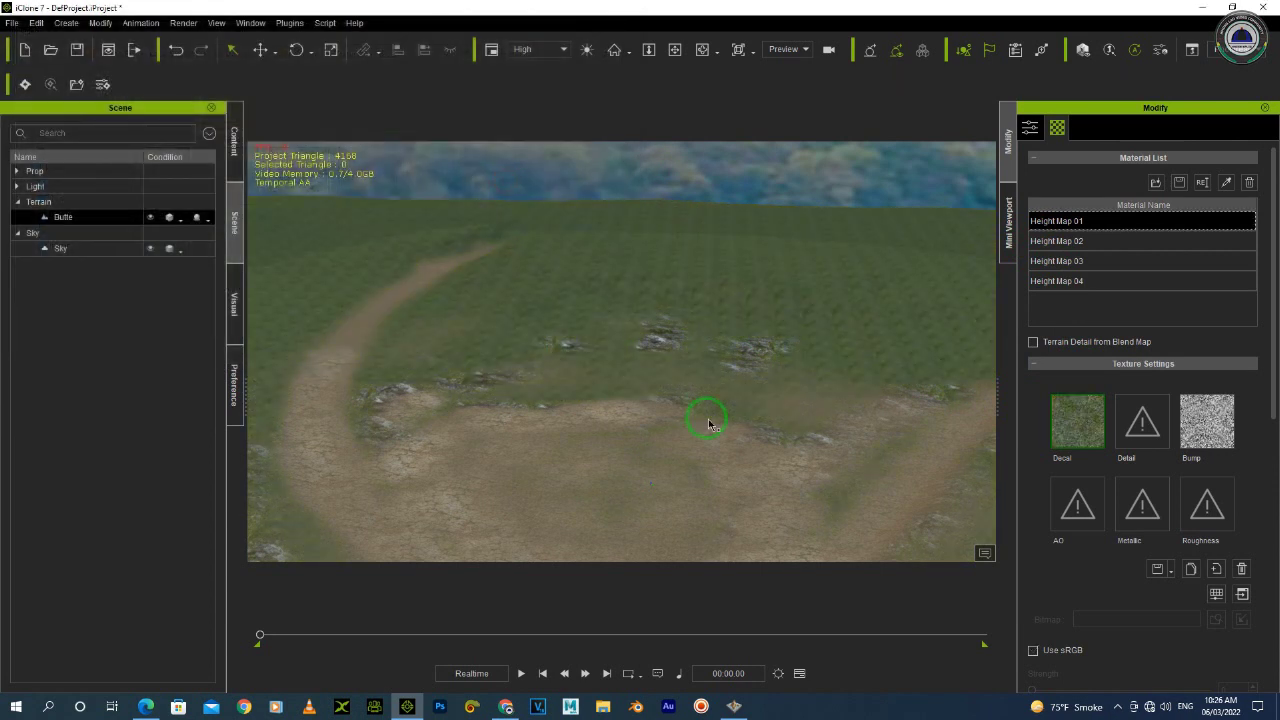
Load the mask image from the T28 terrain folder as the Mask of the Butte terrain
right_click_drag(729, 425, 620, 337)
left_click(1048, 261)
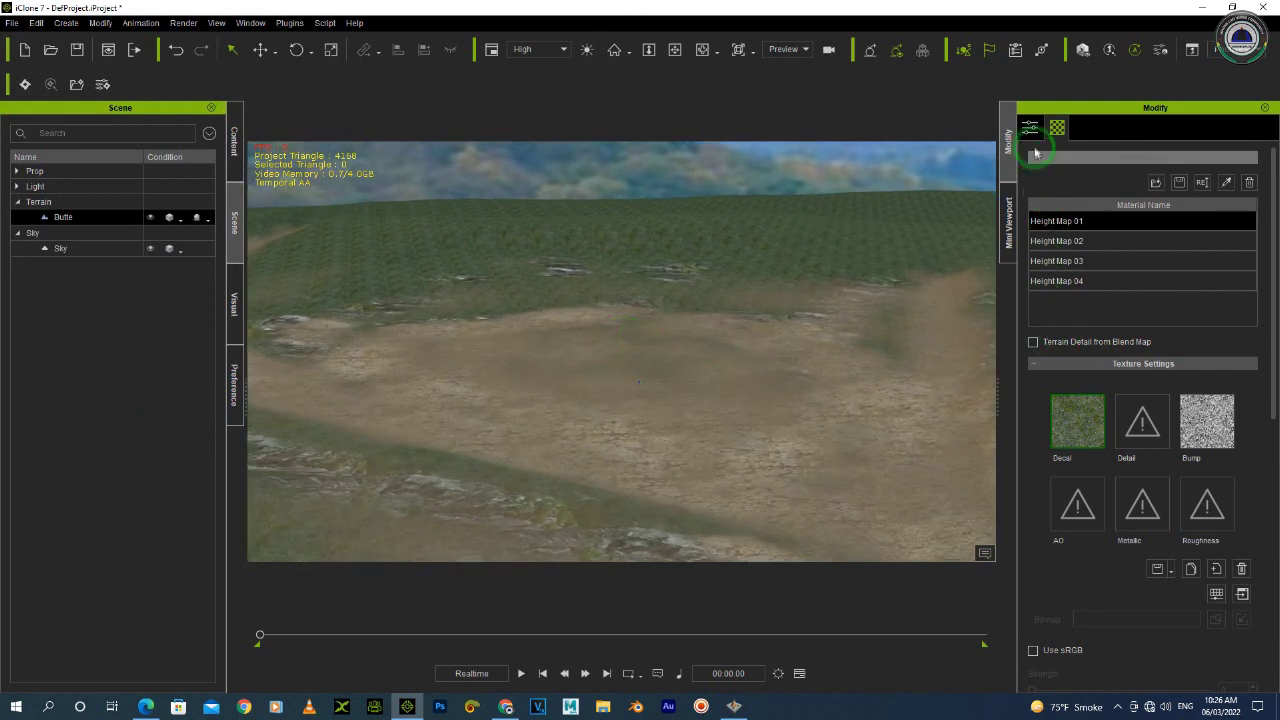
left_click(1031, 130)
left_click(1173, 240)
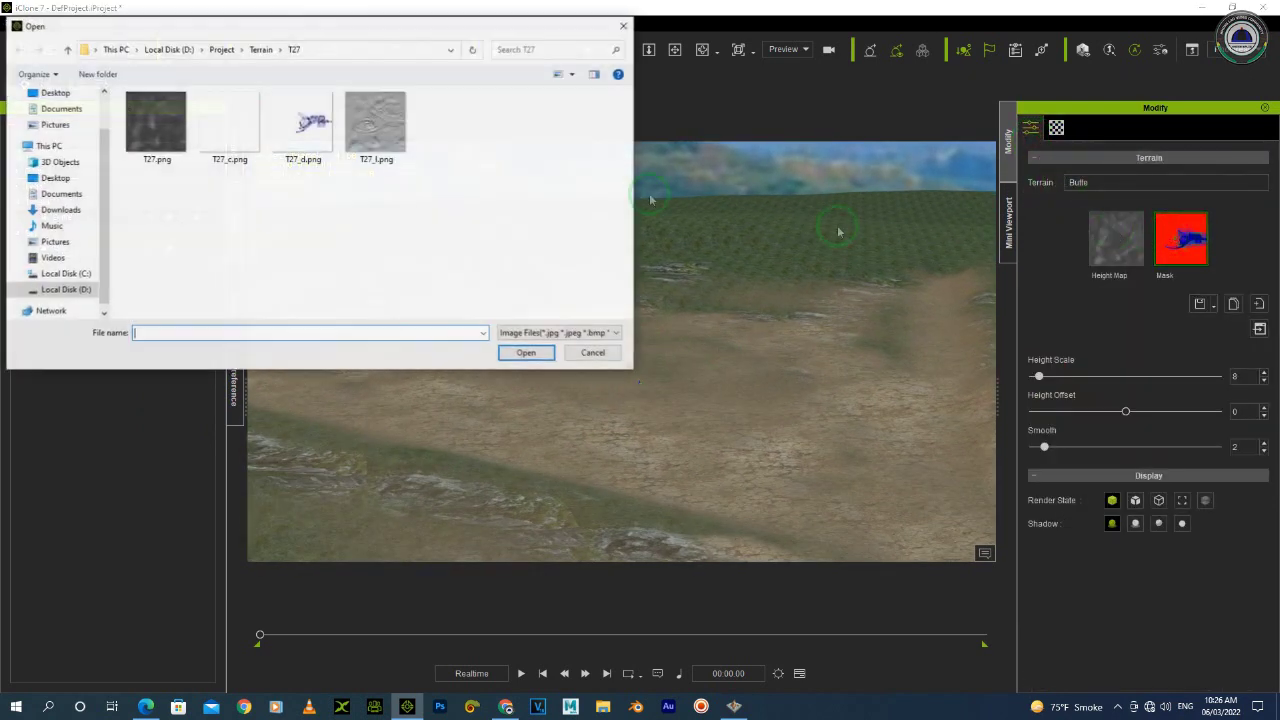
left_click(258, 50)
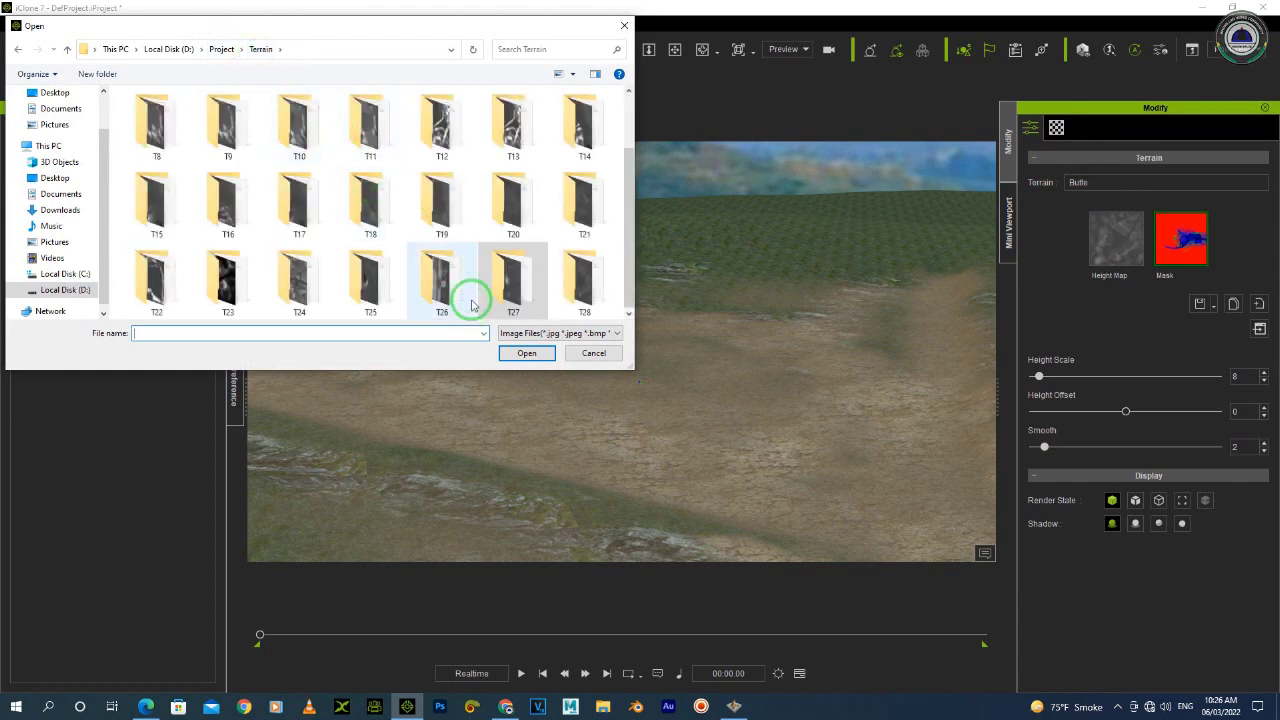
double_click(583, 295)
double_click(300, 122)
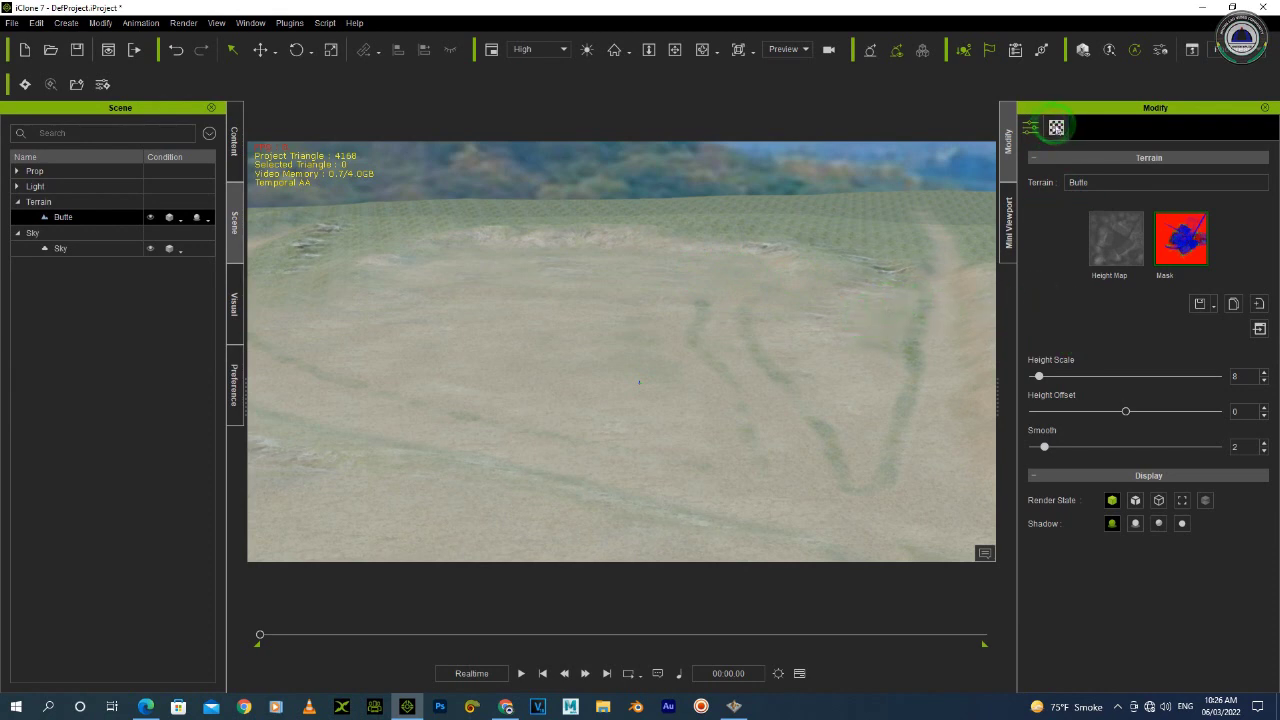
Enable Use sRGB for the four terrain materials, Height Map 01 through Height Map 04
left_click(1056, 127)
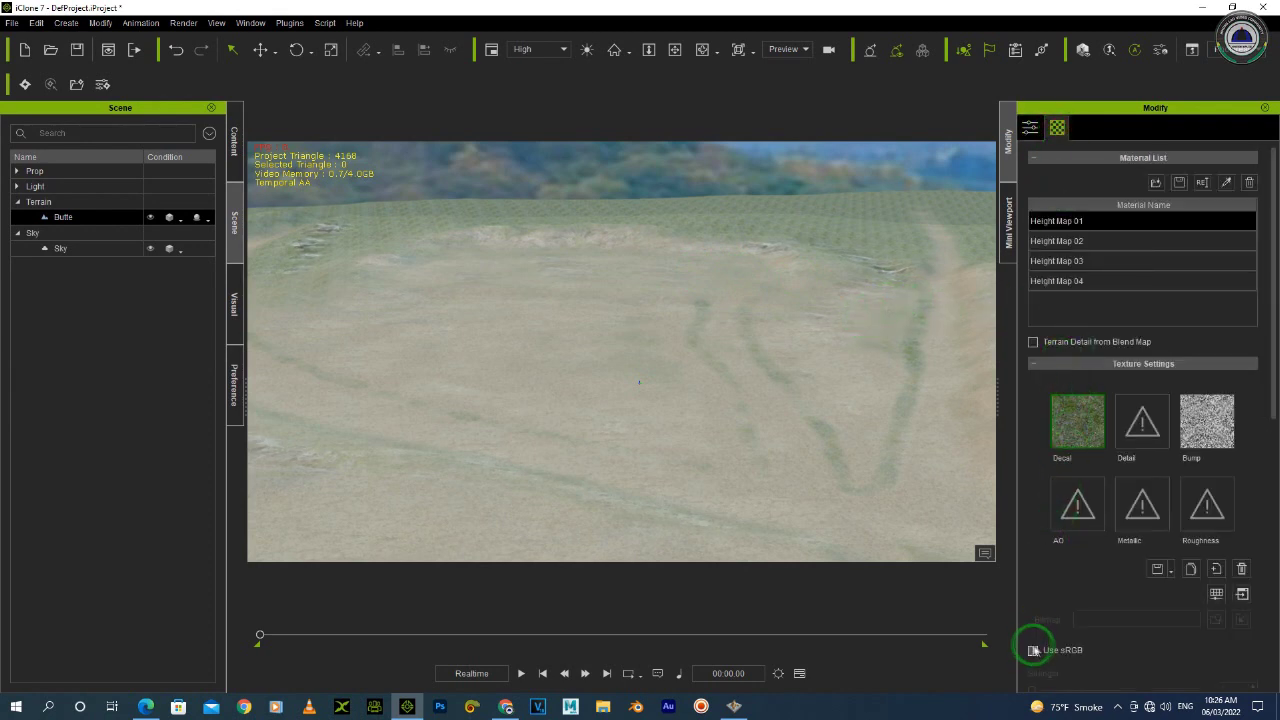
left_click(1065, 240)
left_click(1052, 690)
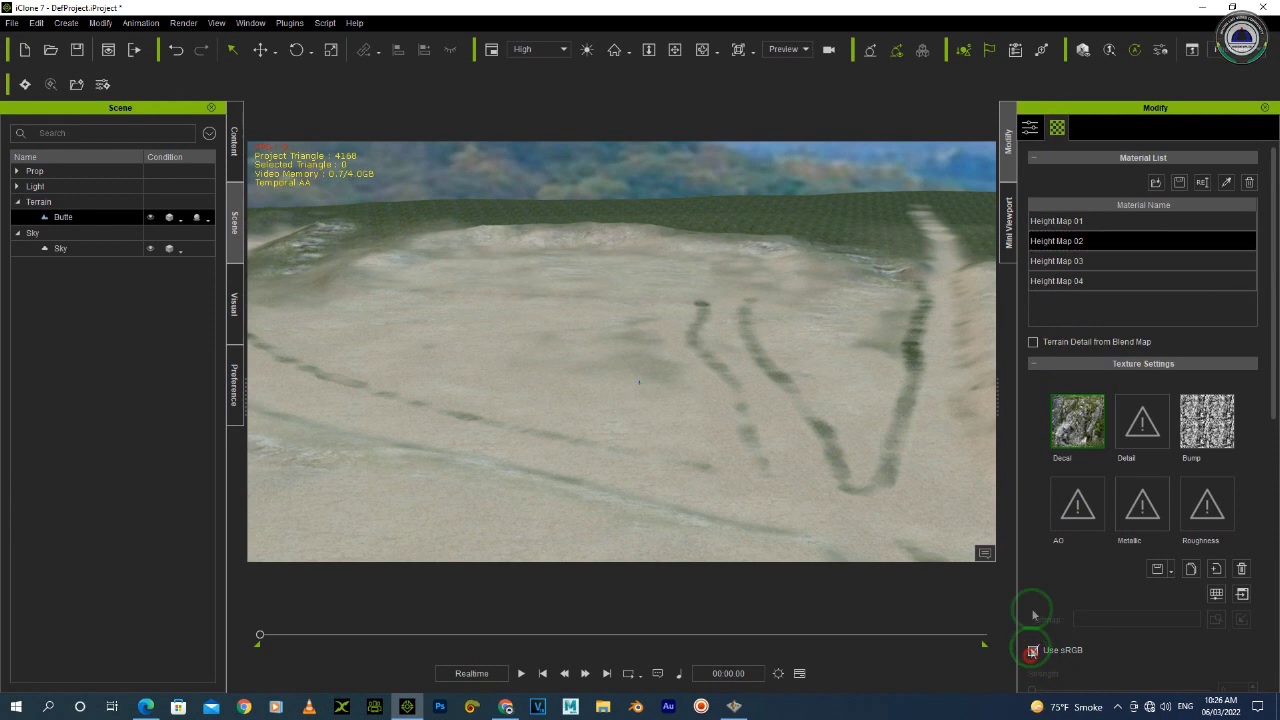
left_click(1058, 260)
left_click(1080, 281)
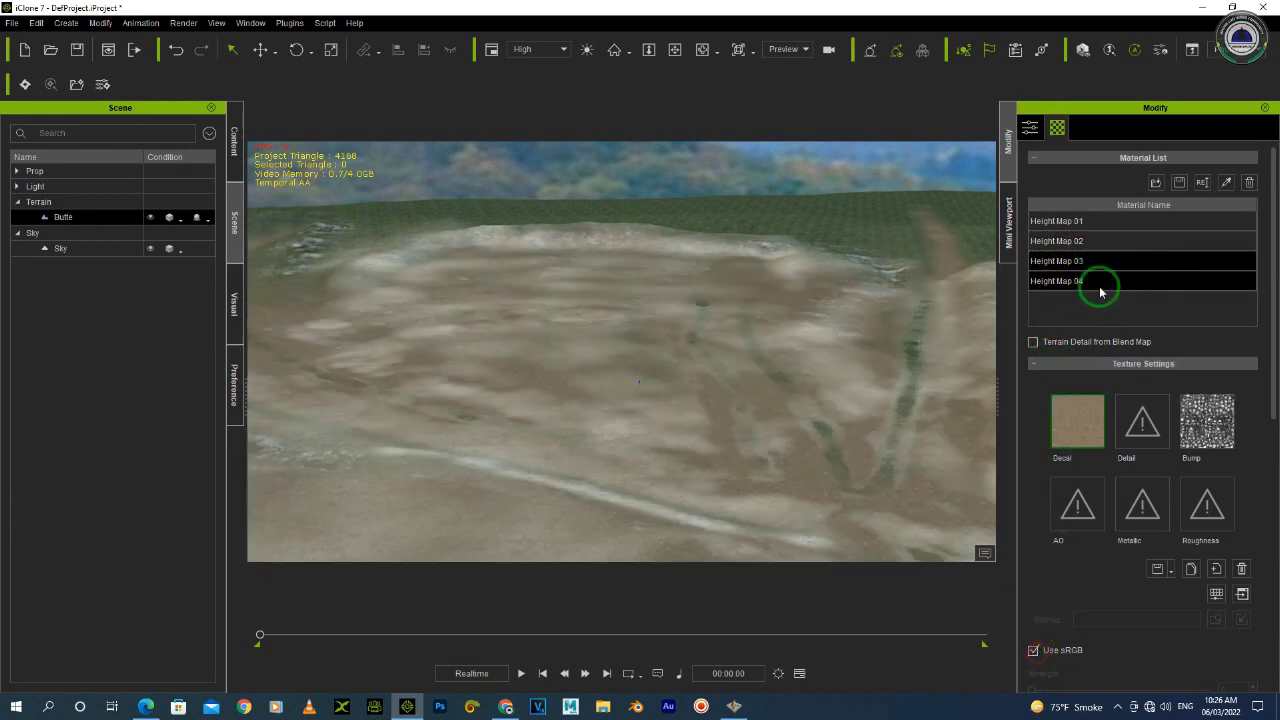
left_click(1034, 651)
Switch to EarthSculptor to check the detail textures of the T28 map, and return to iClone
right_click_drag(760, 352, 803, 683)
left_click(733, 707)
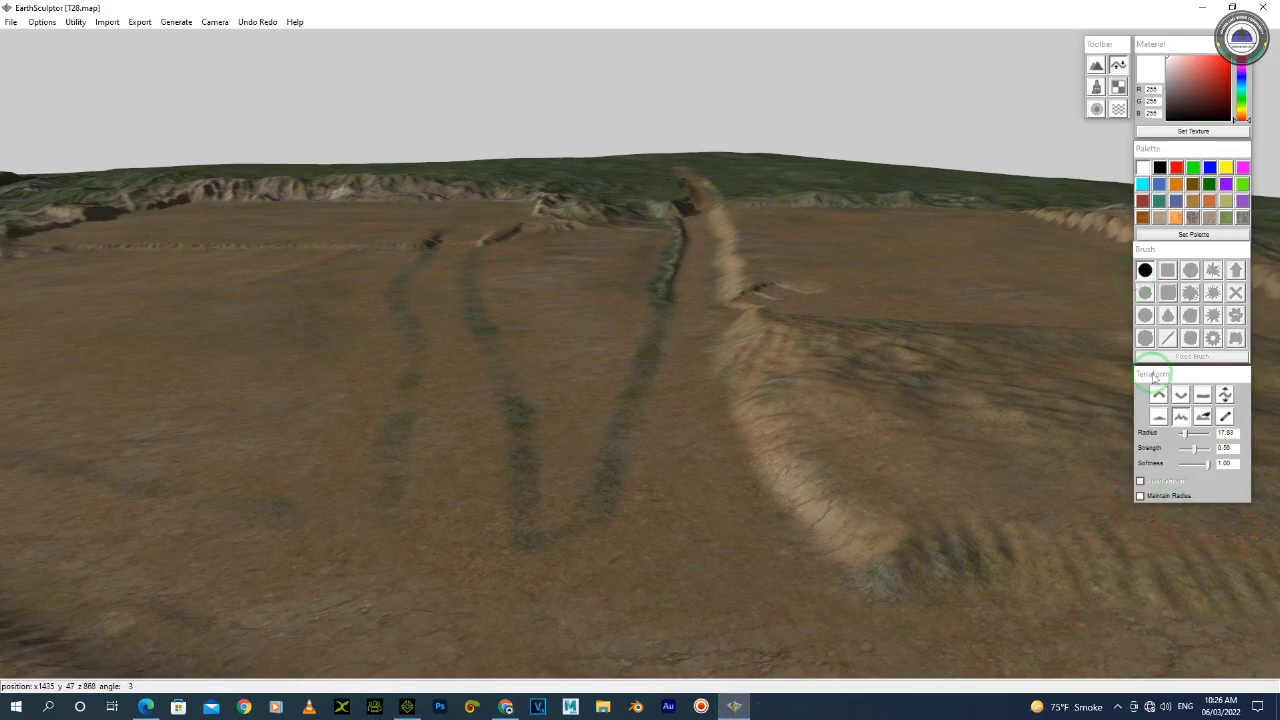
left_click(1118, 87)
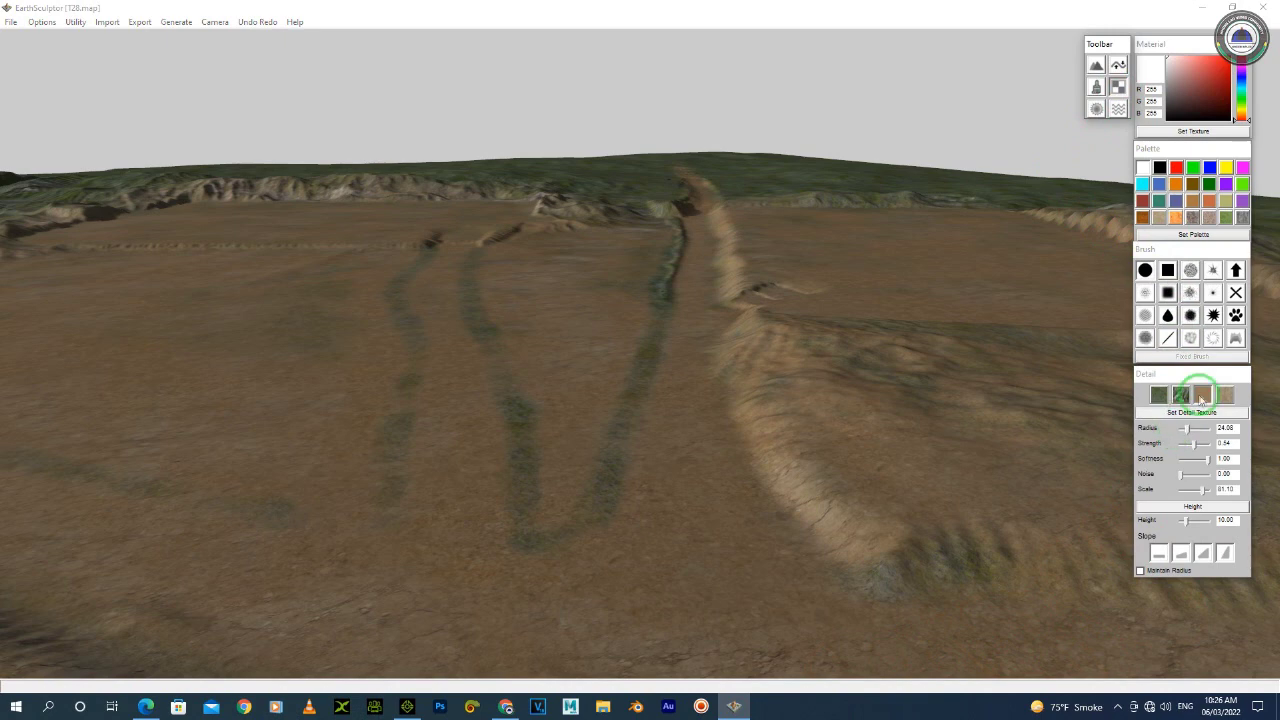
left_click(1197, 7)
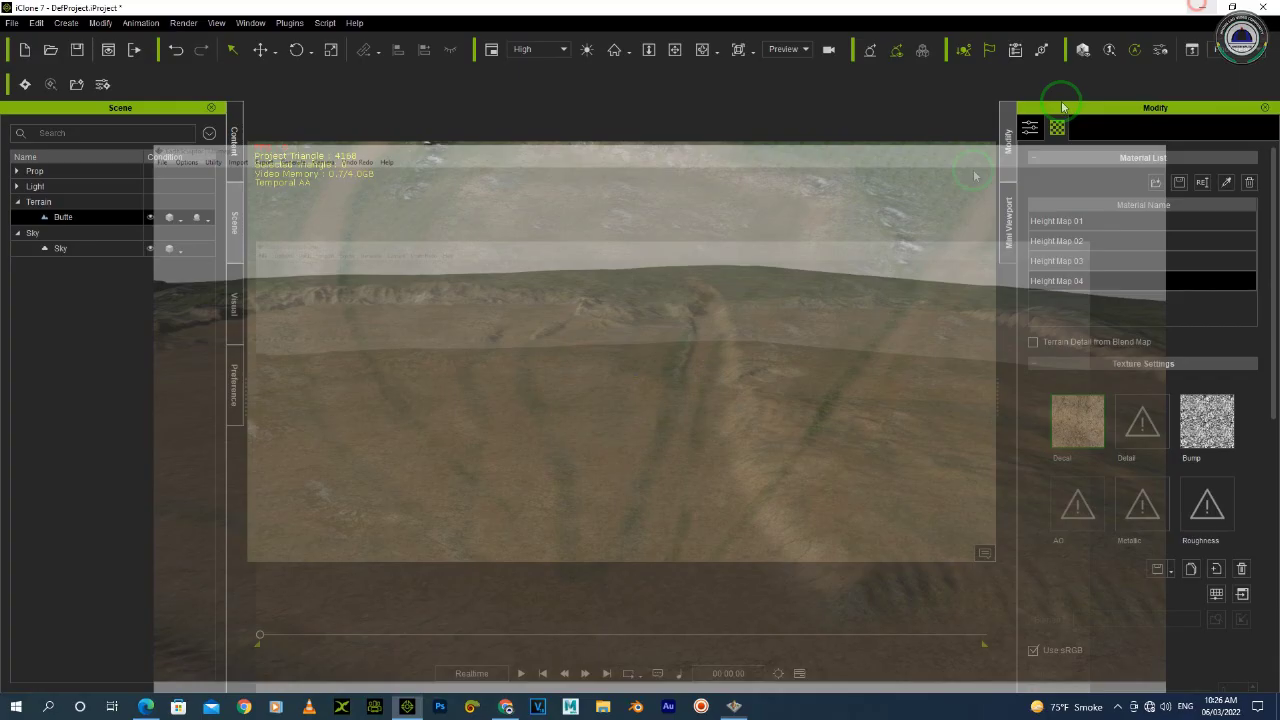
Load 1.png from the Land texture folder as the Decal texture of the Height Map 03 material
left_click(1074, 258)
left_click(1086, 240)
left_click(1080, 260)
left_click(1084, 414)
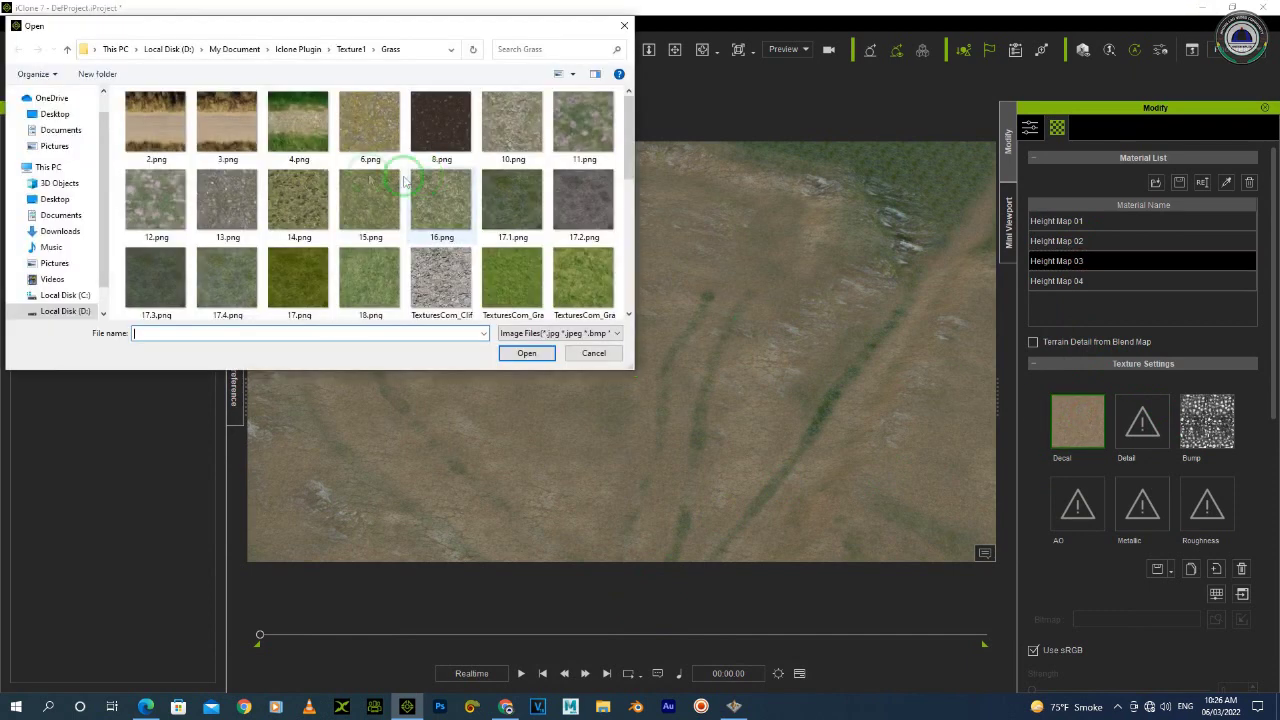
left_click(364, 52)
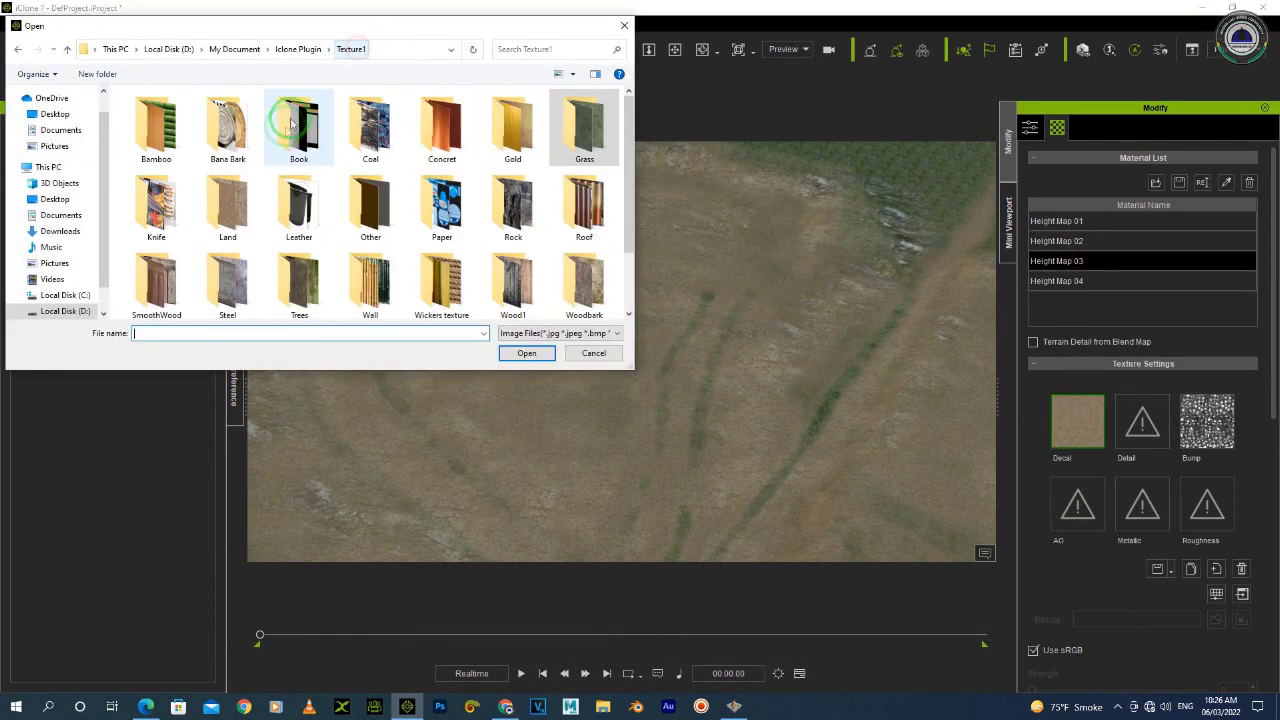
double_click(226, 184)
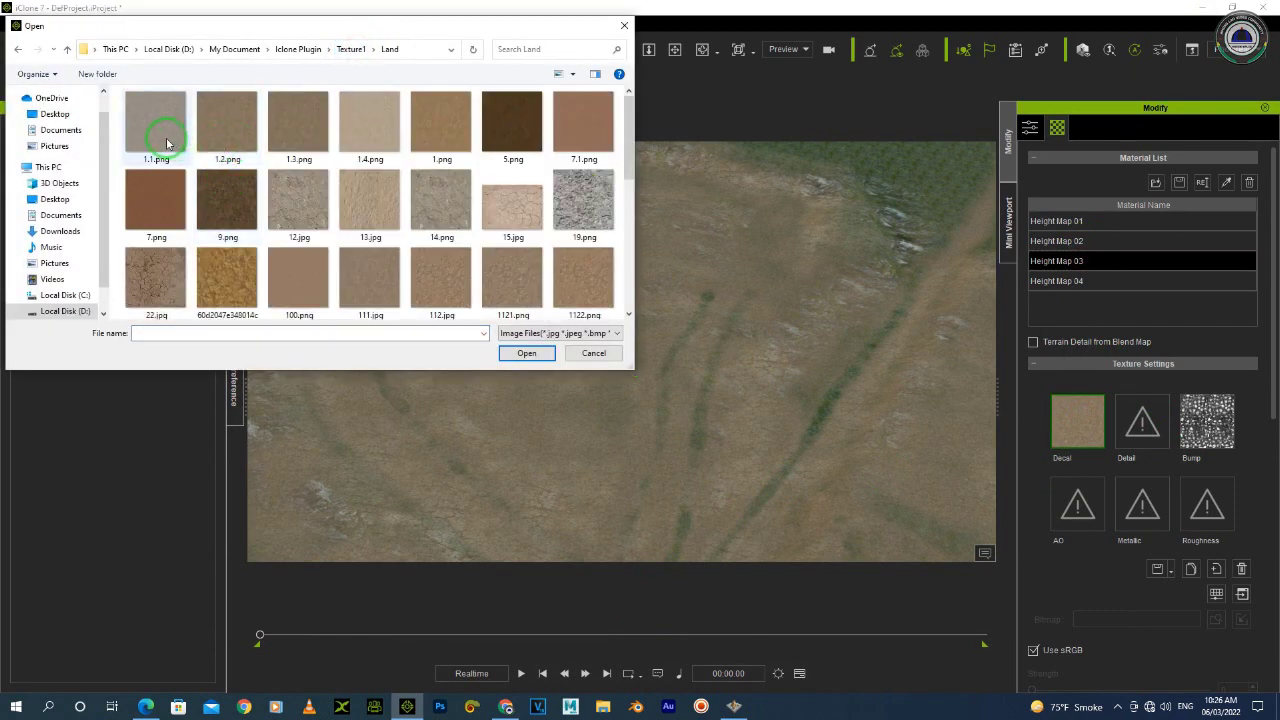
double_click(436, 143)
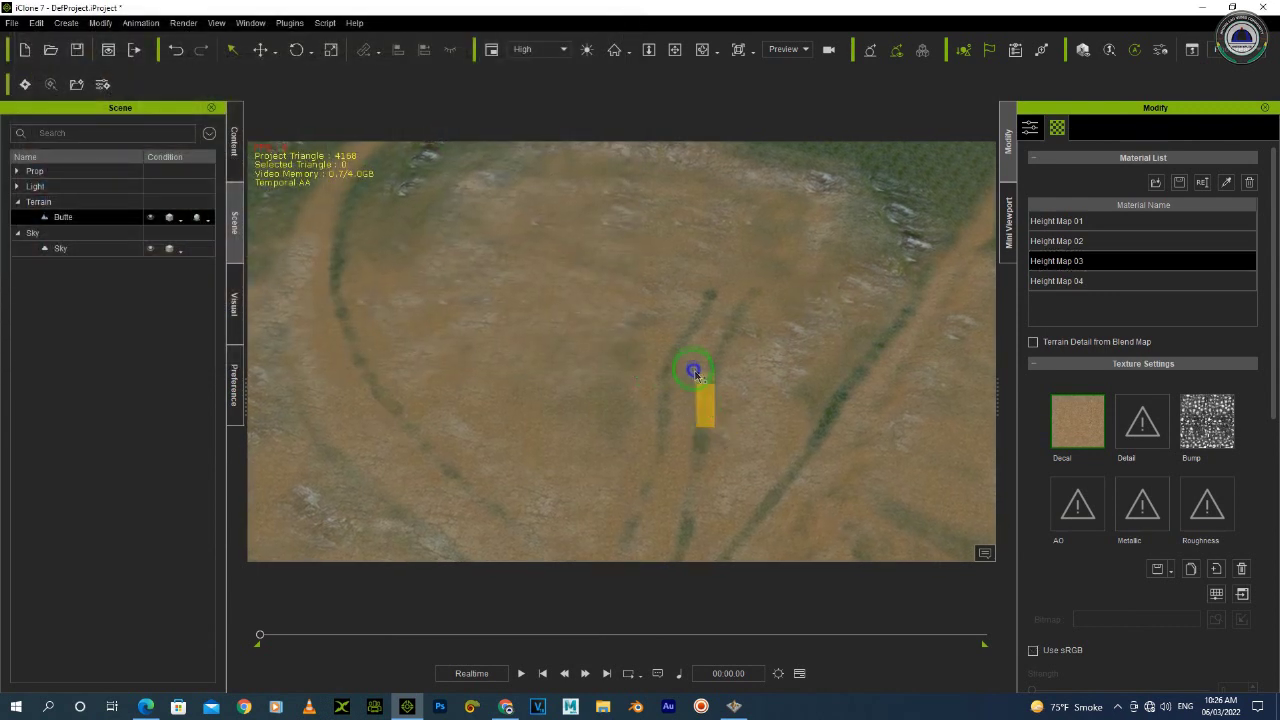
Set the Smooth value of the Butte terrain to 0
right_click_drag(684, 413, 531, 271)
left_click(1047, 158)
left_click(1033, 133)
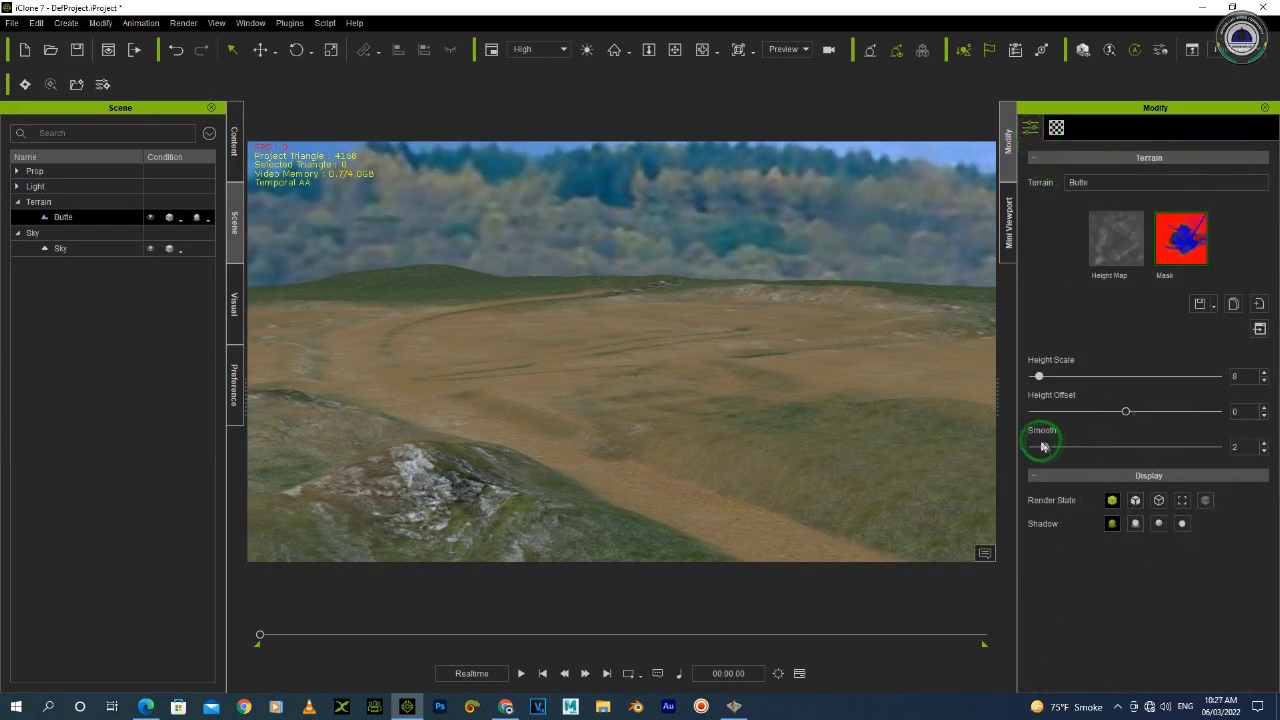
right_click_drag(659, 371, 892, 372)
Examine the terrain's ground textures, paths and edges from several angles
scroll(655, 321, "up", 5)
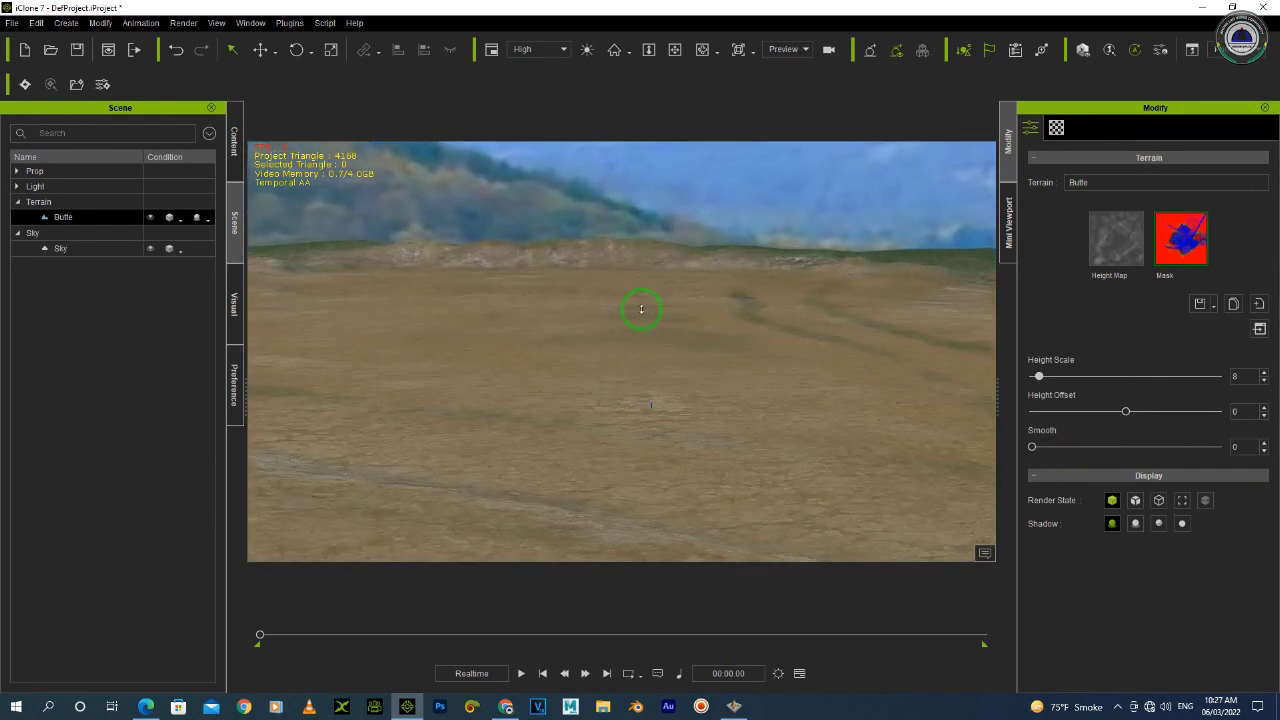
middle_click_drag(647, 310, 686, 381)
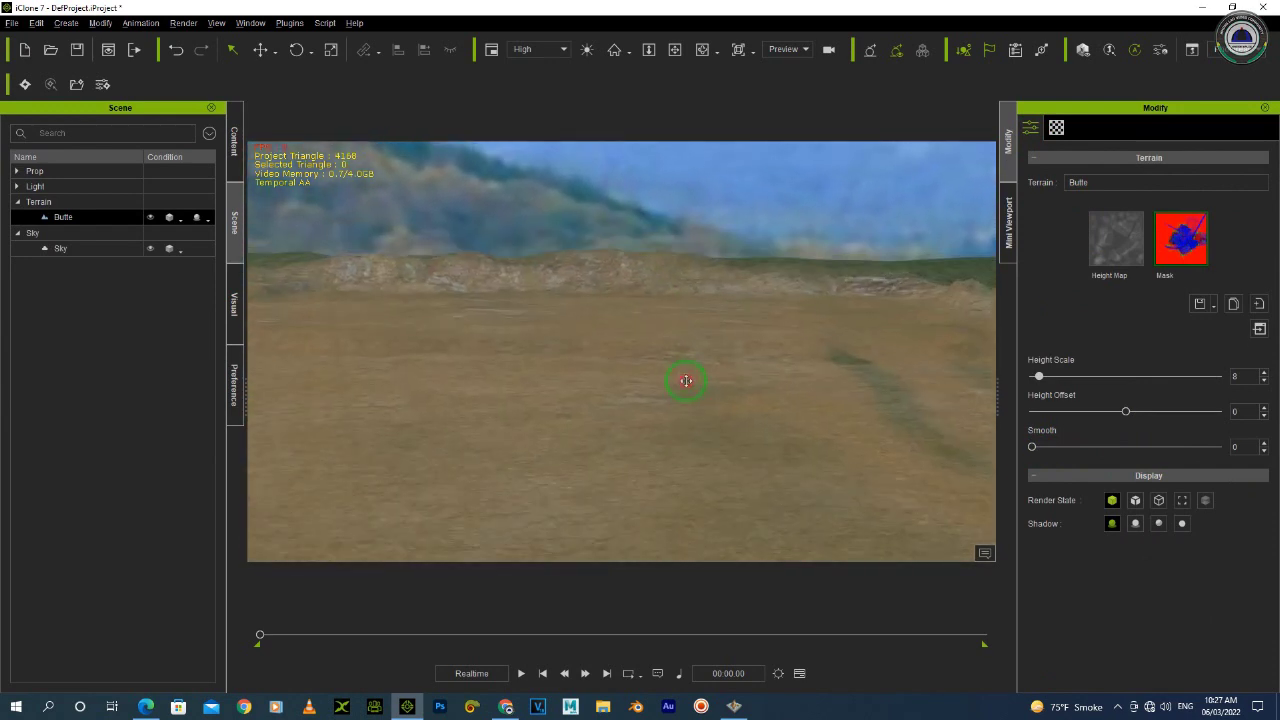
right_click_drag(686, 380, 694, 402)
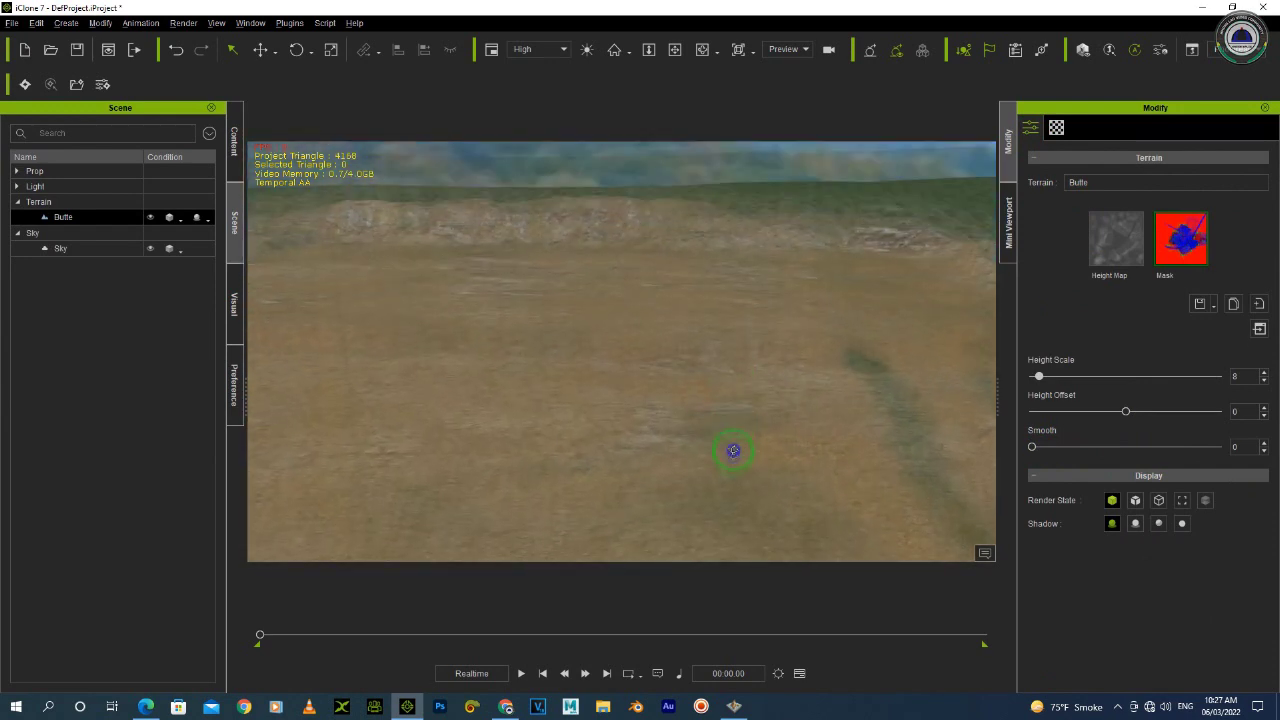
right_click_drag(542, 273, 713, 361)
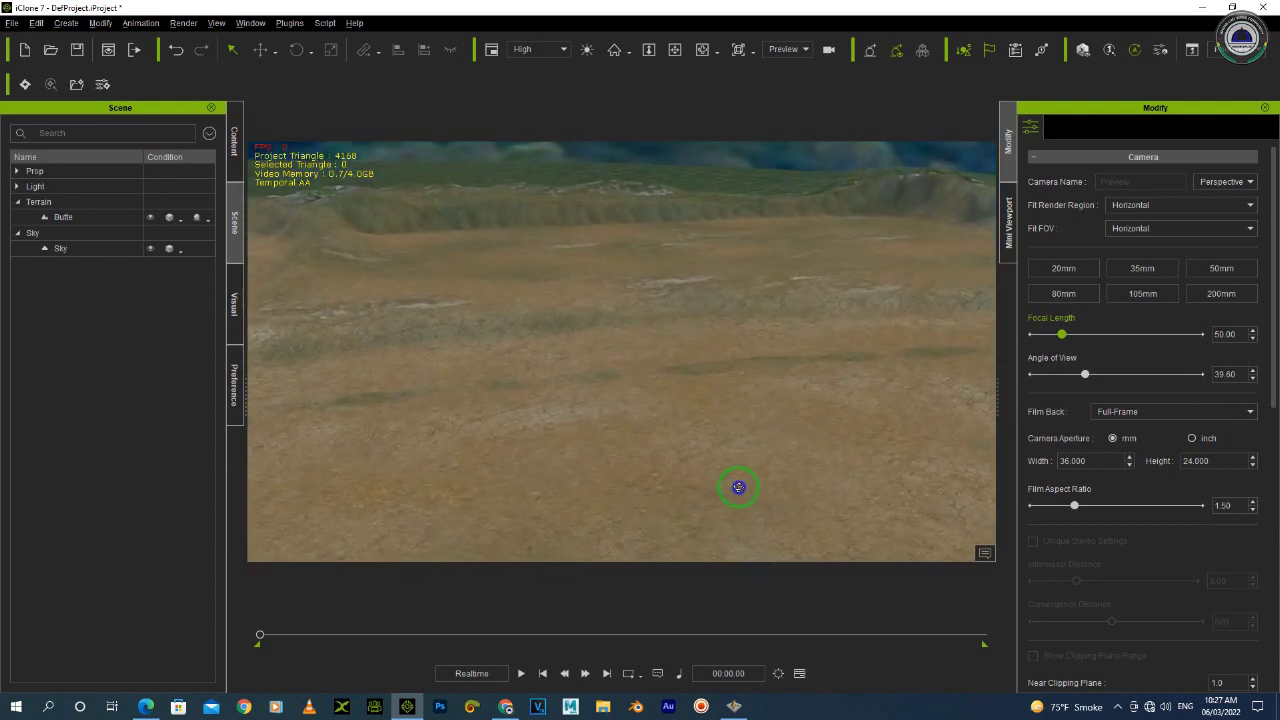
right_click_drag(756, 382, 866, 425)
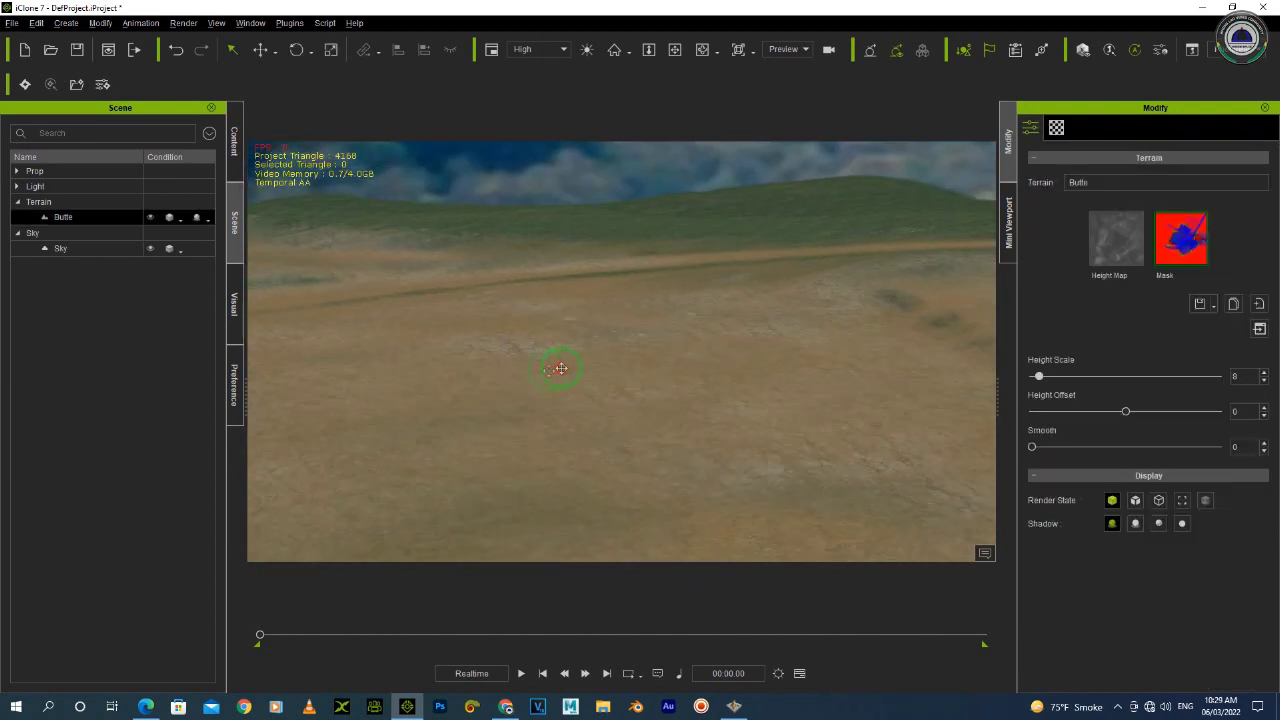
right_click_drag(560, 366, 911, 451)
right_click_drag(828, 456, 728, 406)
right_click_drag(690, 213, 696, 345)
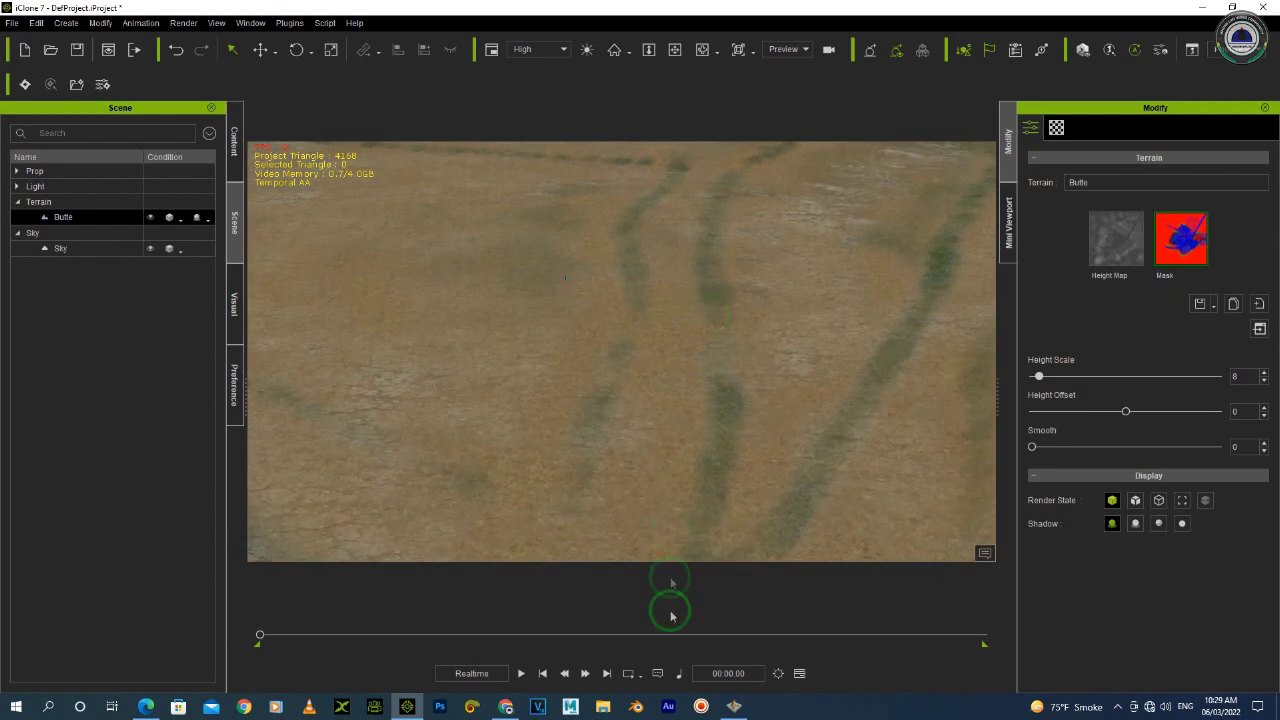
Switch to EarthSculptor and paint the cracked-earth detail texture along the central path between the grass strips, with a brush radius of about 12
left_click(734, 706)
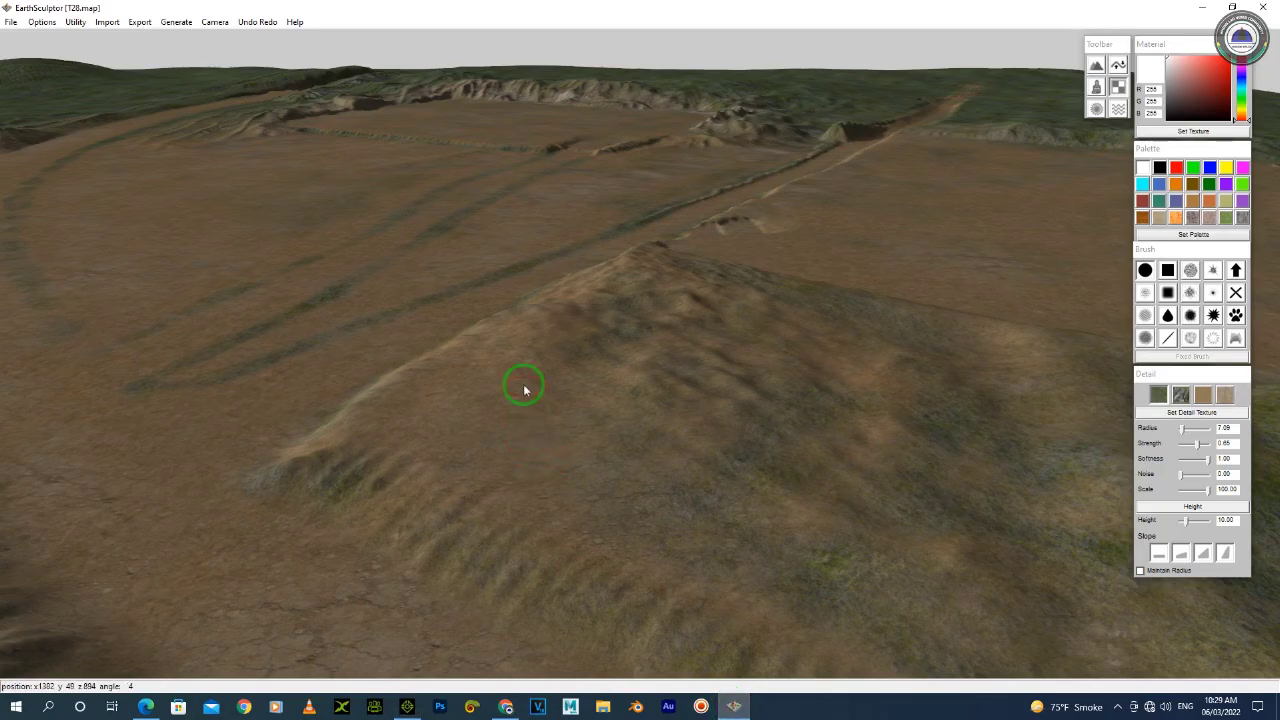
right_click_drag(434, 363, 1097, 449)
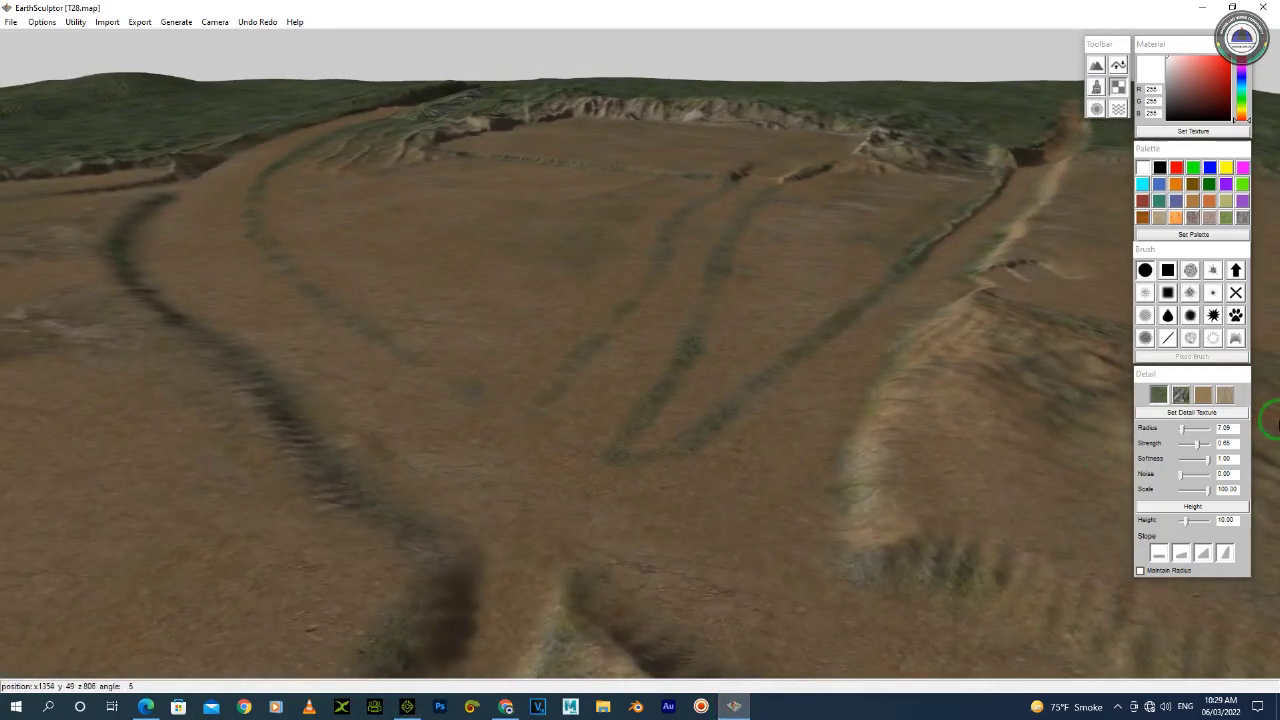
left_click(1225, 394)
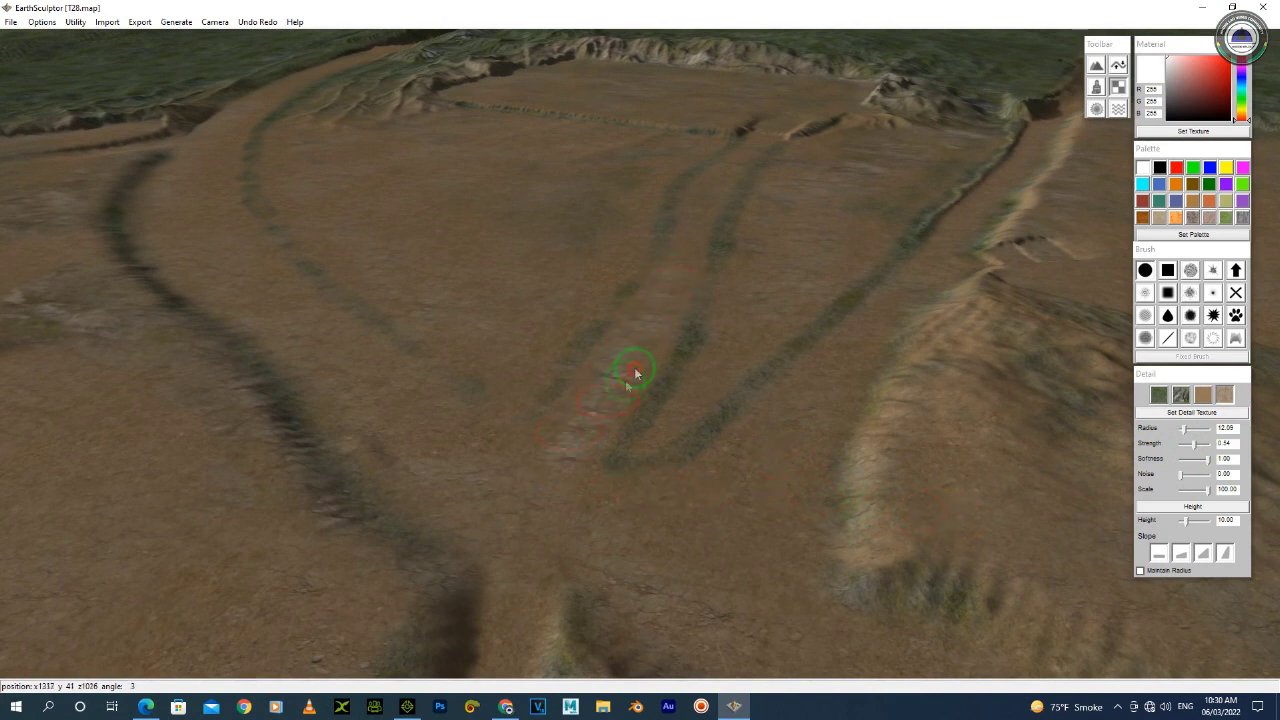
scroll(644, 282, "up", 3)
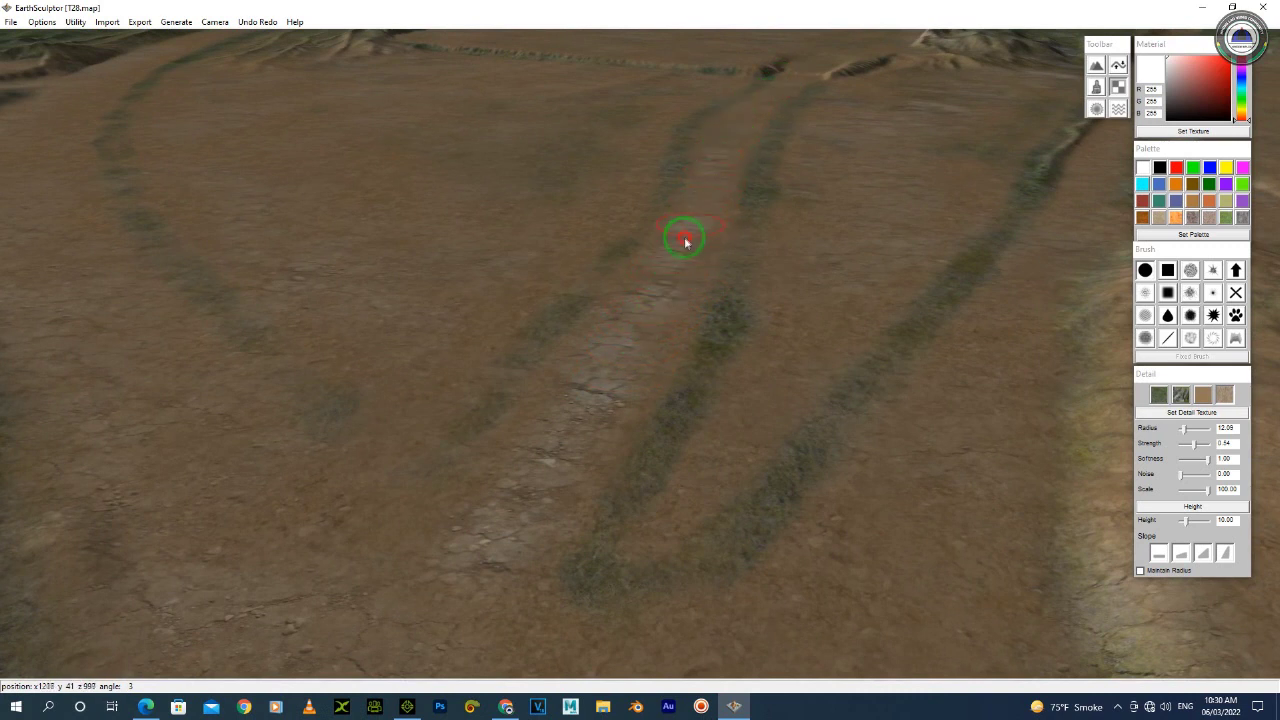
middle_click_drag(702, 242, 600, 464)
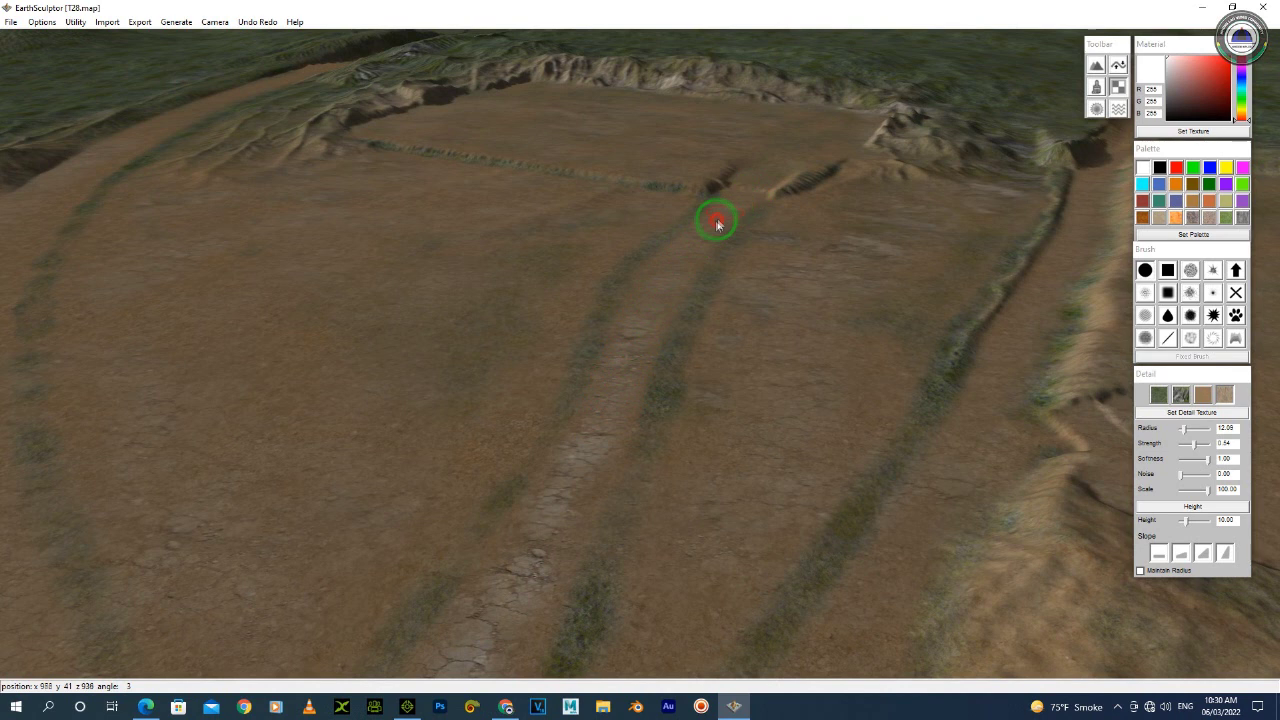
mouse_move(642, 322)
left_mouse_down()
mouse_move(657, 281)
mouse_move(720, 205)
mouse_move(681, 273)
left_mouse_up()
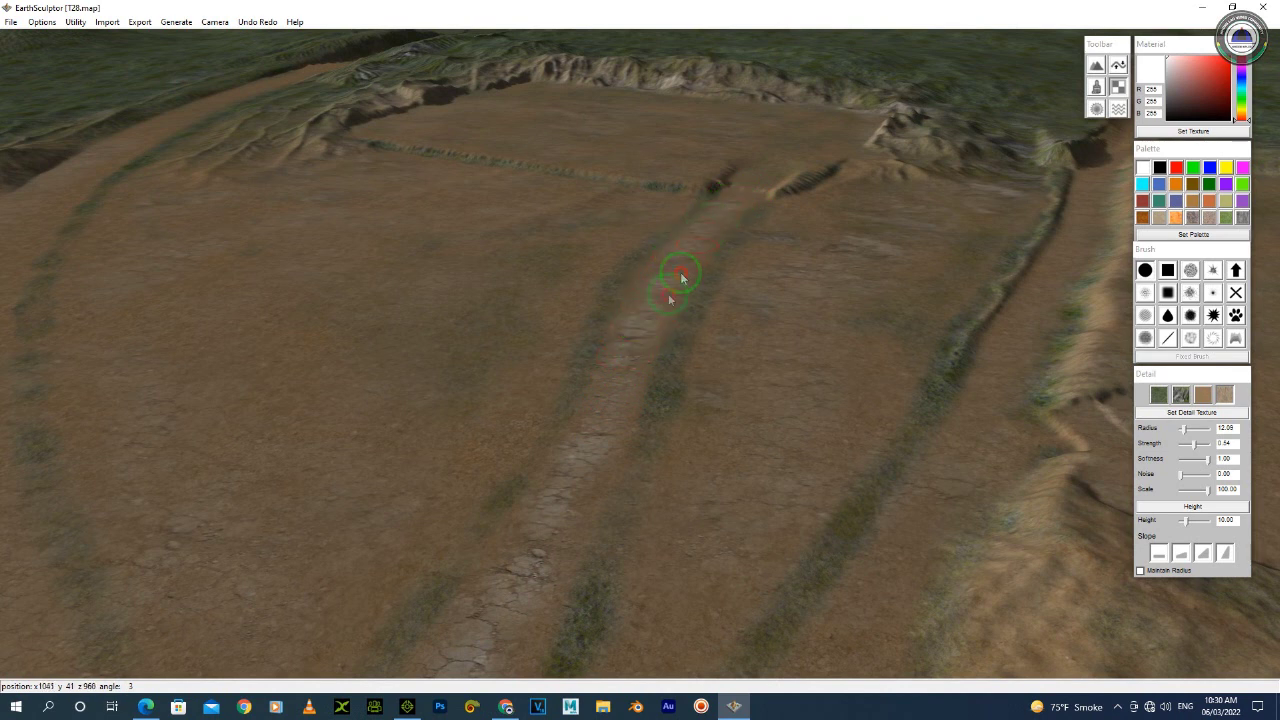
middle_click_drag(540, 553, 731, 209)
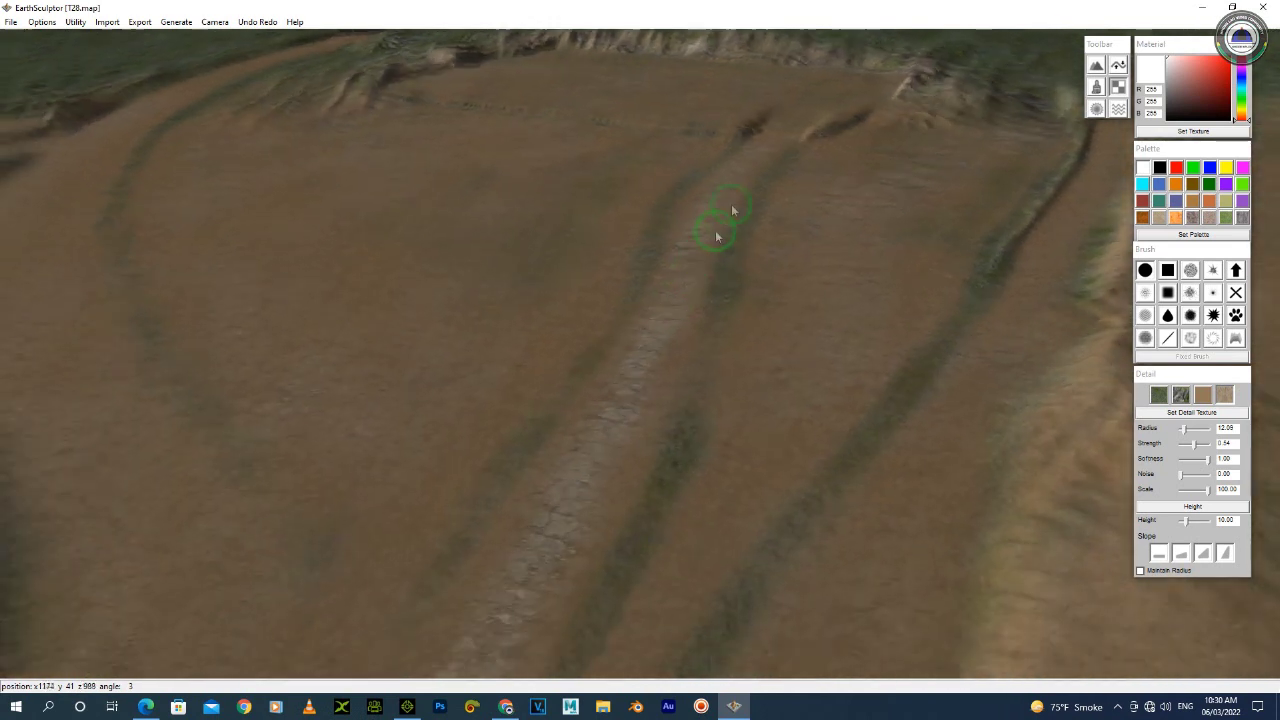
left_click_drag(573, 566, 478, 617)
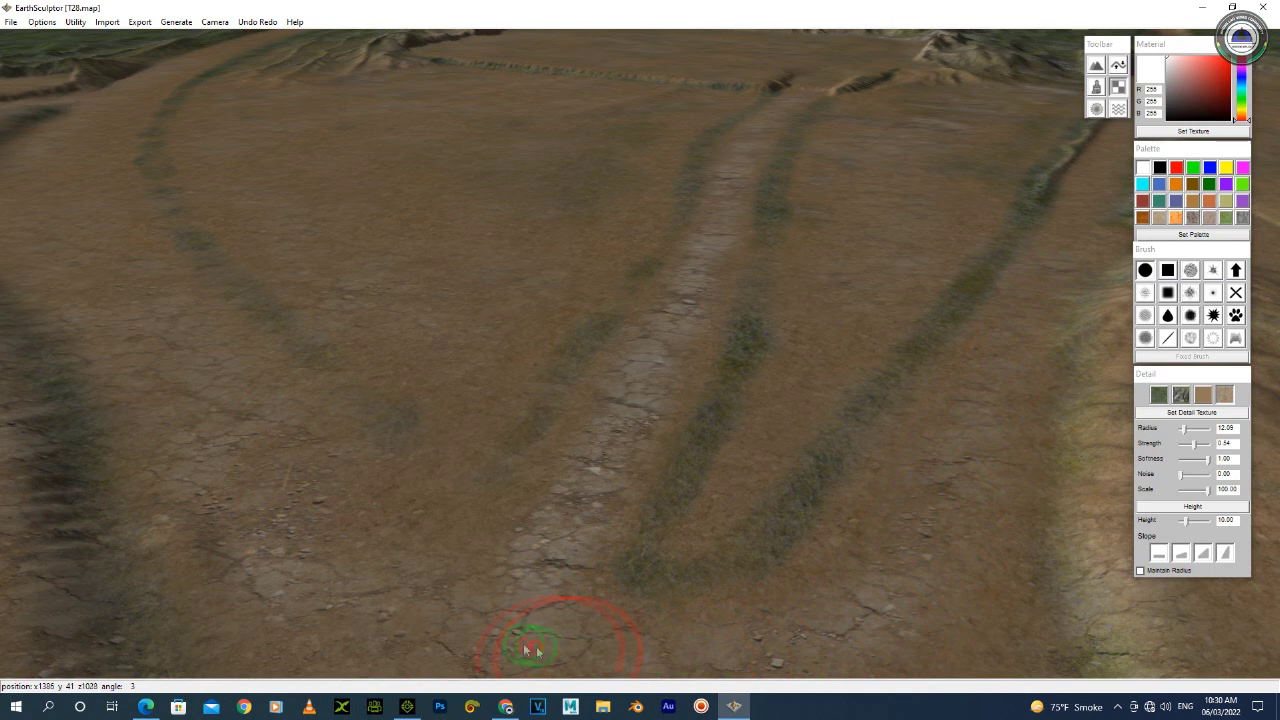
Paint the cracked-earth detail texture along the curved track leading up to the green hills
middle_click_drag(396, 396, 695, 582)
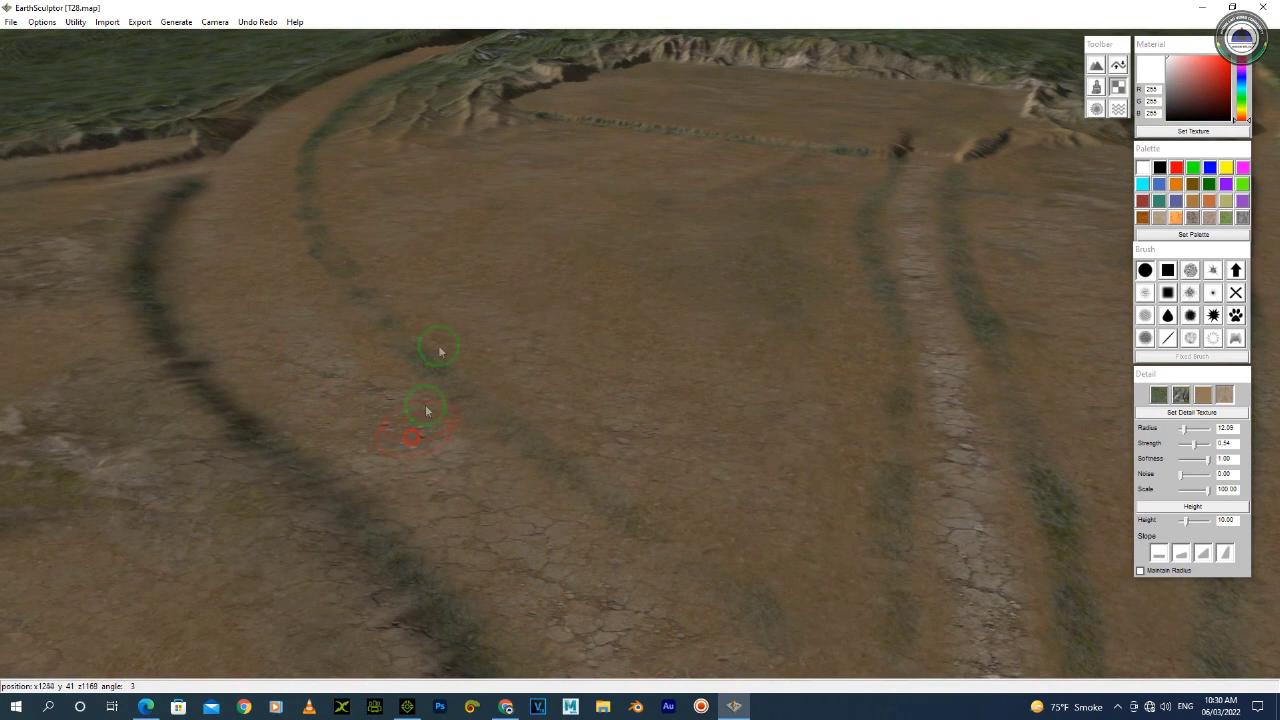
right_click_drag(419, 432, 471, 434)
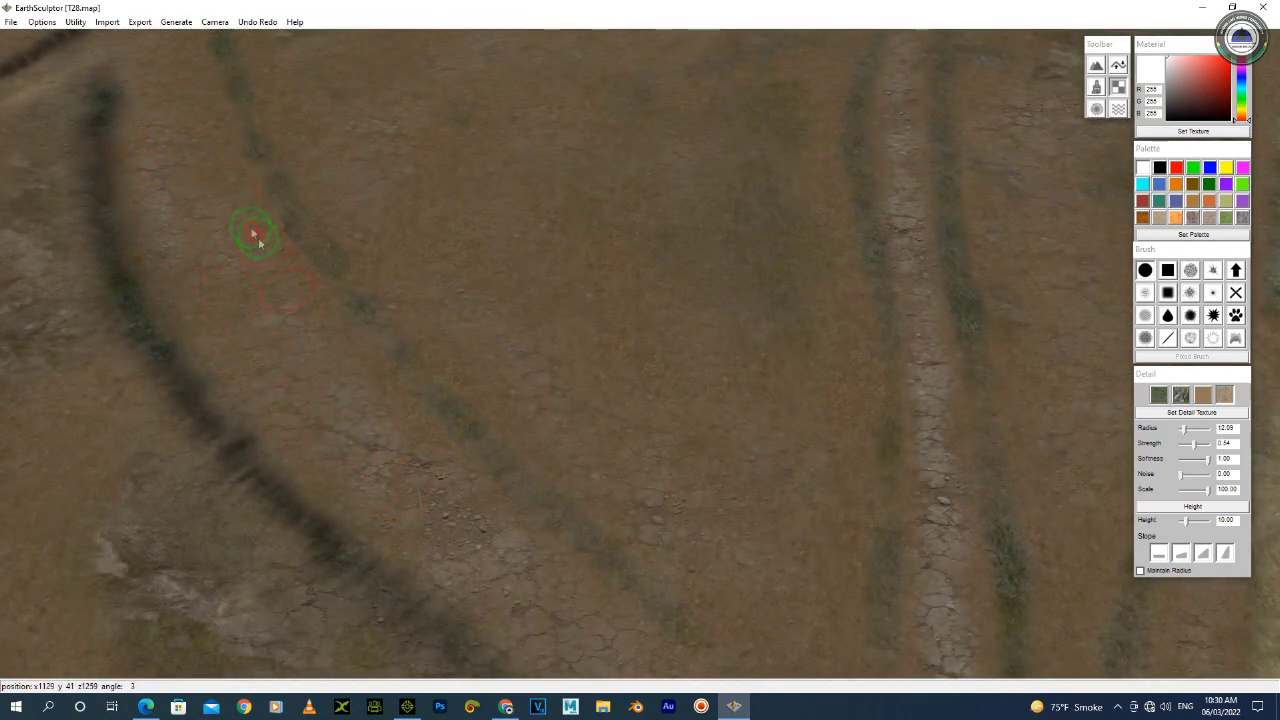
scroll(336, 398, "down", 1)
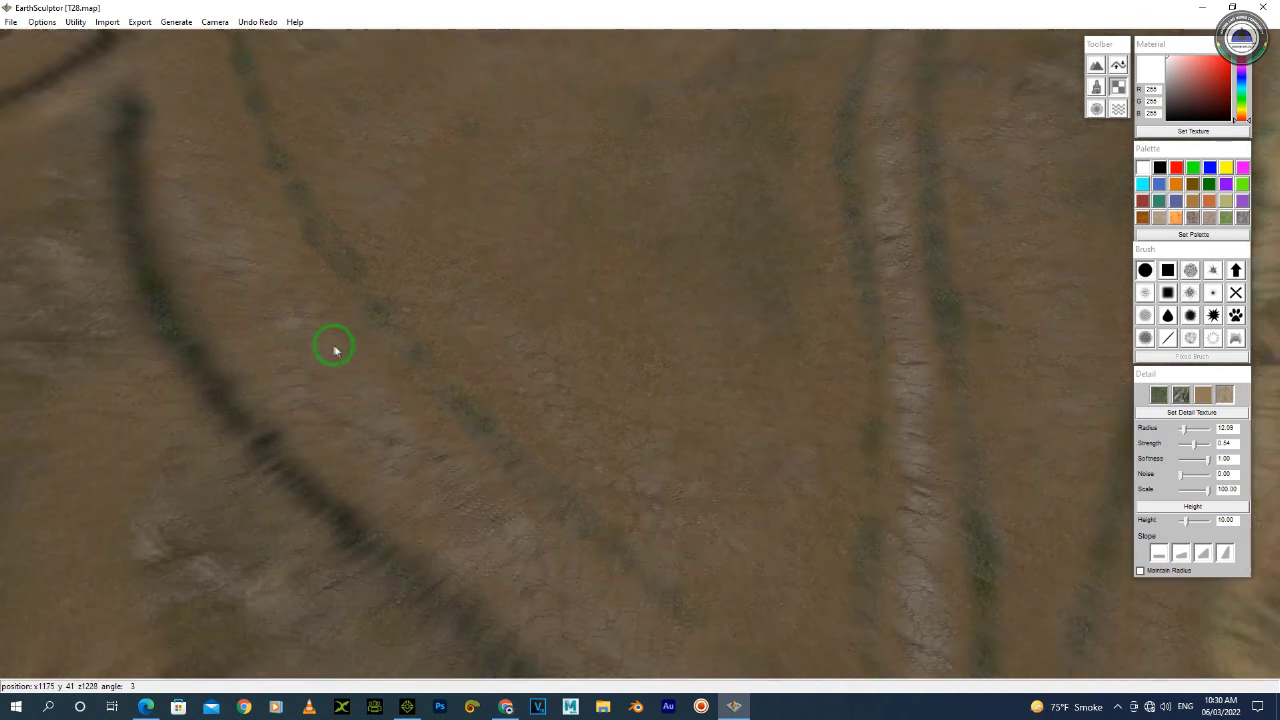
middle_click_drag(334, 349, 771, 674)
mouse_move(730, 578)
left_mouse_down()
mouse_move(589, 340)
mouse_move(539, 200)
mouse_move(601, 355)
mouse_move(708, 537)
mouse_move(535, 319)
left_mouse_up()
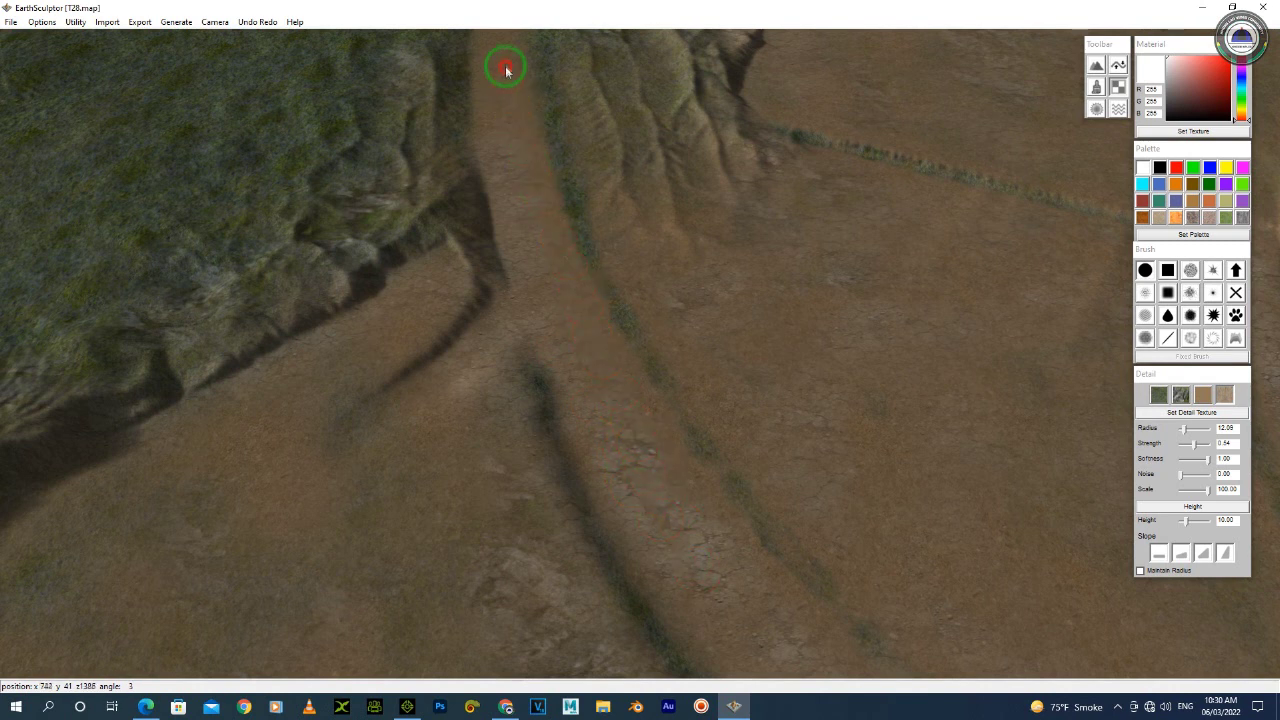
Paint cracked-earth patches on the open ground beside the track junction below the green slope
mouse_move(518, 312)
left_mouse_down()
mouse_move(409, 398)
mouse_move(343, 466)
mouse_move(349, 479)
mouse_move(352, 462)
left_mouse_up()
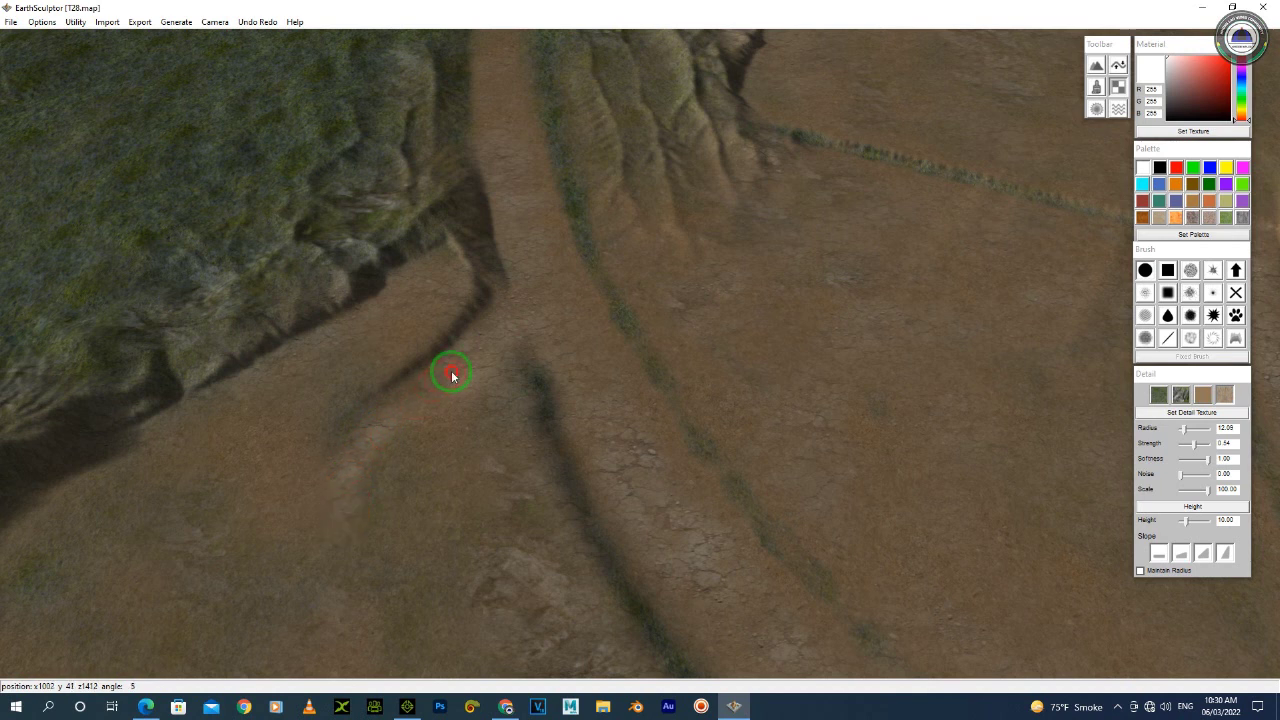
mouse_move(369, 466)
left_mouse_down()
mouse_move(357, 404)
mouse_move(482, 326)
mouse_move(446, 411)
mouse_move(392, 470)
left_mouse_up()
mouse_move(494, 457)
middle_mouse_down()
mouse_move(223, 354)
mouse_move(66, 317)
middle_mouse_up()
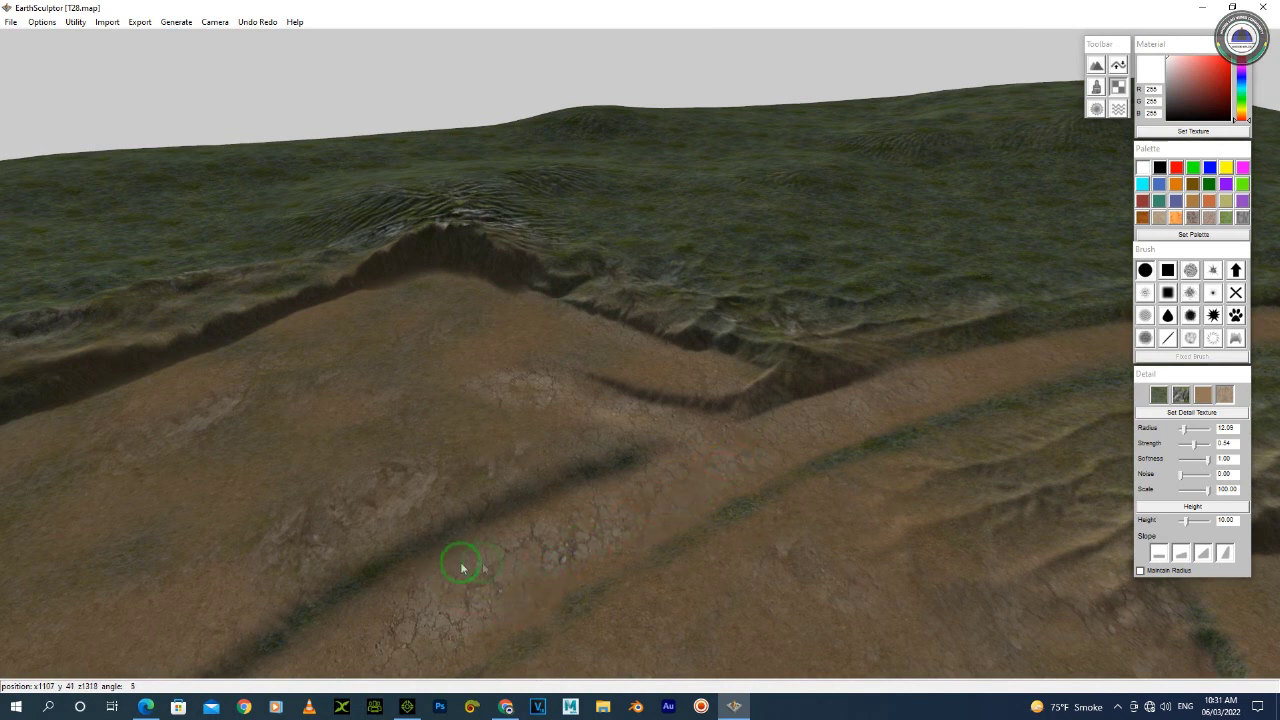
Paint the cracked-earth detail texture along the curved track down to the junction, the narrow side path and the foot of the slope
right_click_drag(449, 563, 751, 449)
left_click(578, 456)
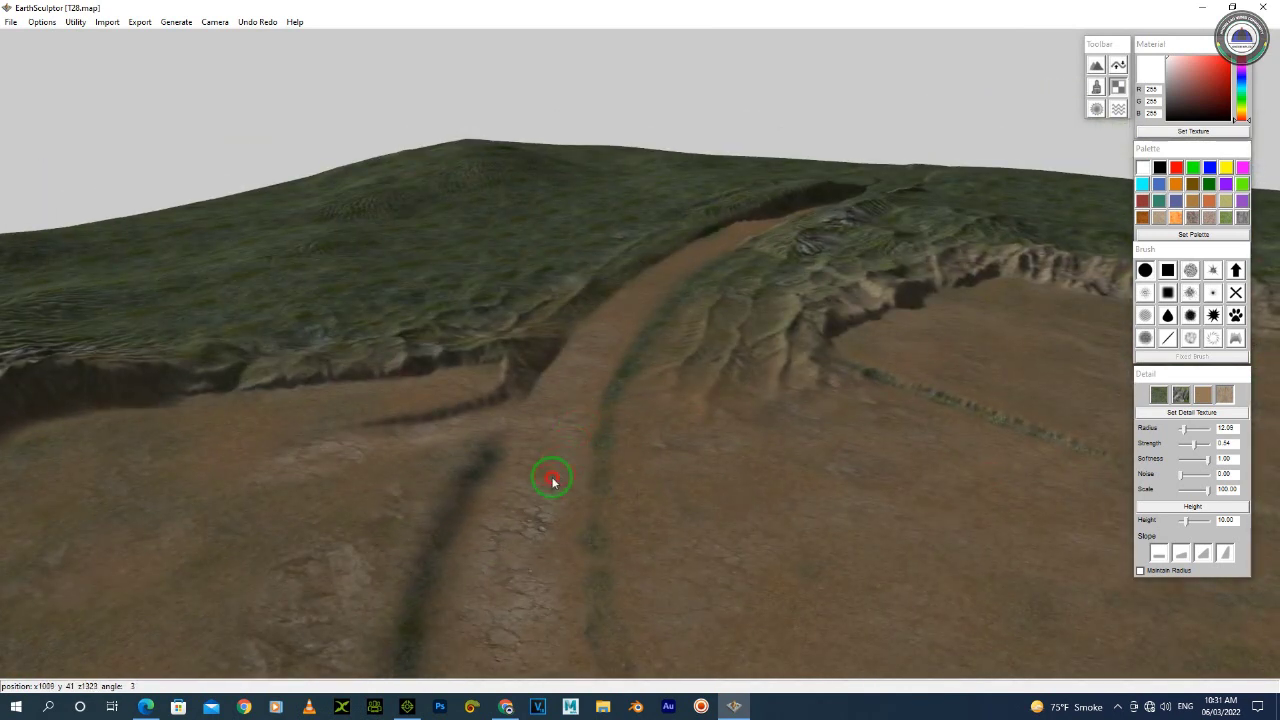
mouse_move(582, 450)
right_mouse_down()
mouse_move(957, 517)
mouse_move(917, 494)
right_mouse_up()
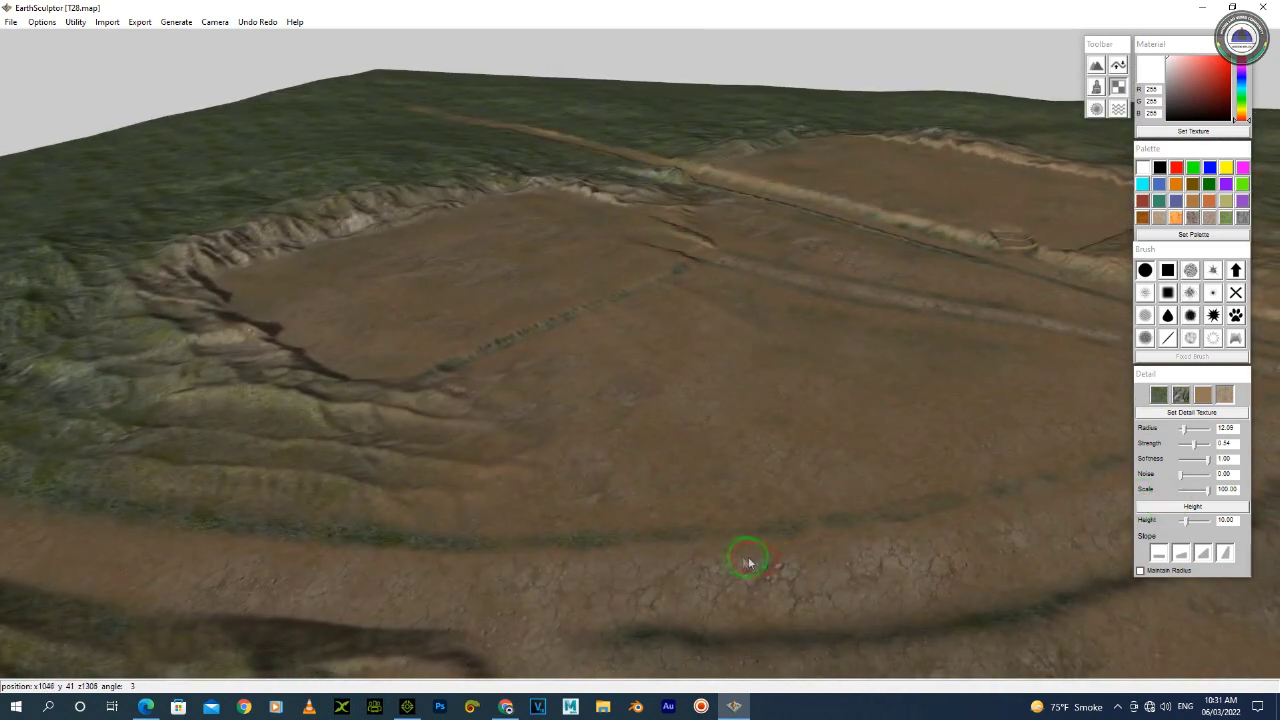
right_click_drag(1089, 491, 372, 502)
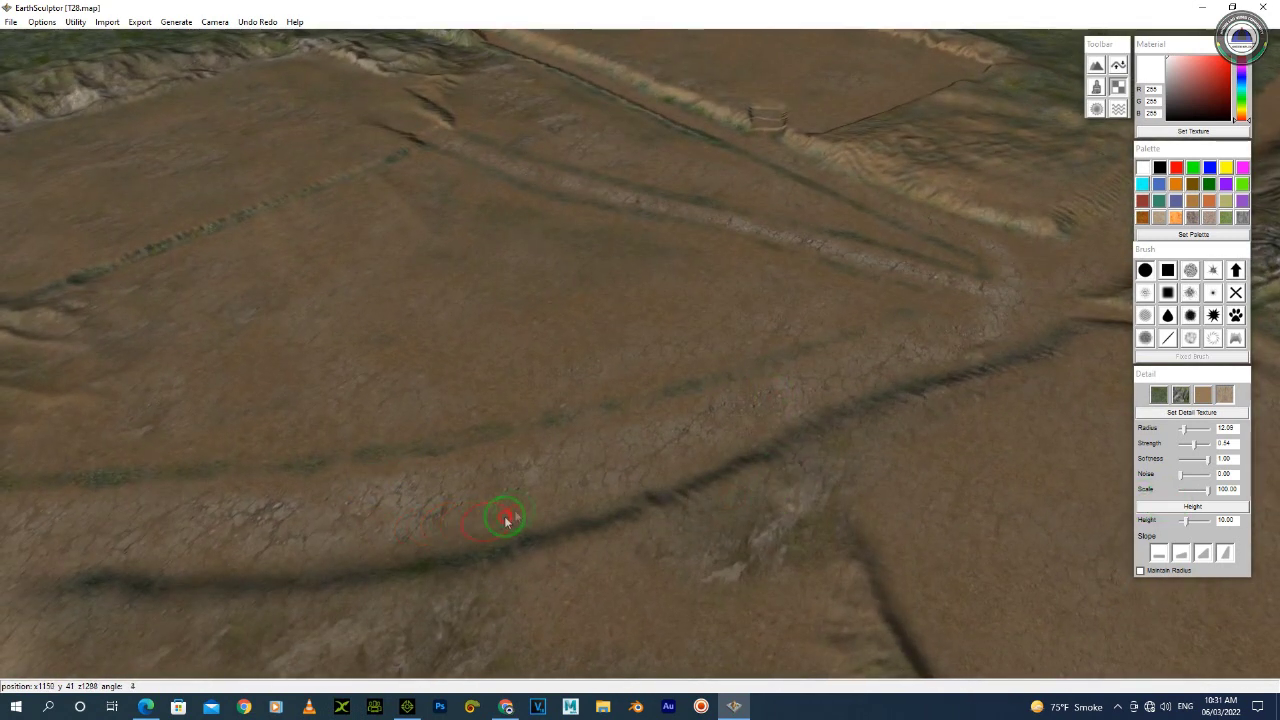
right_click_drag(787, 370, 877, 404)
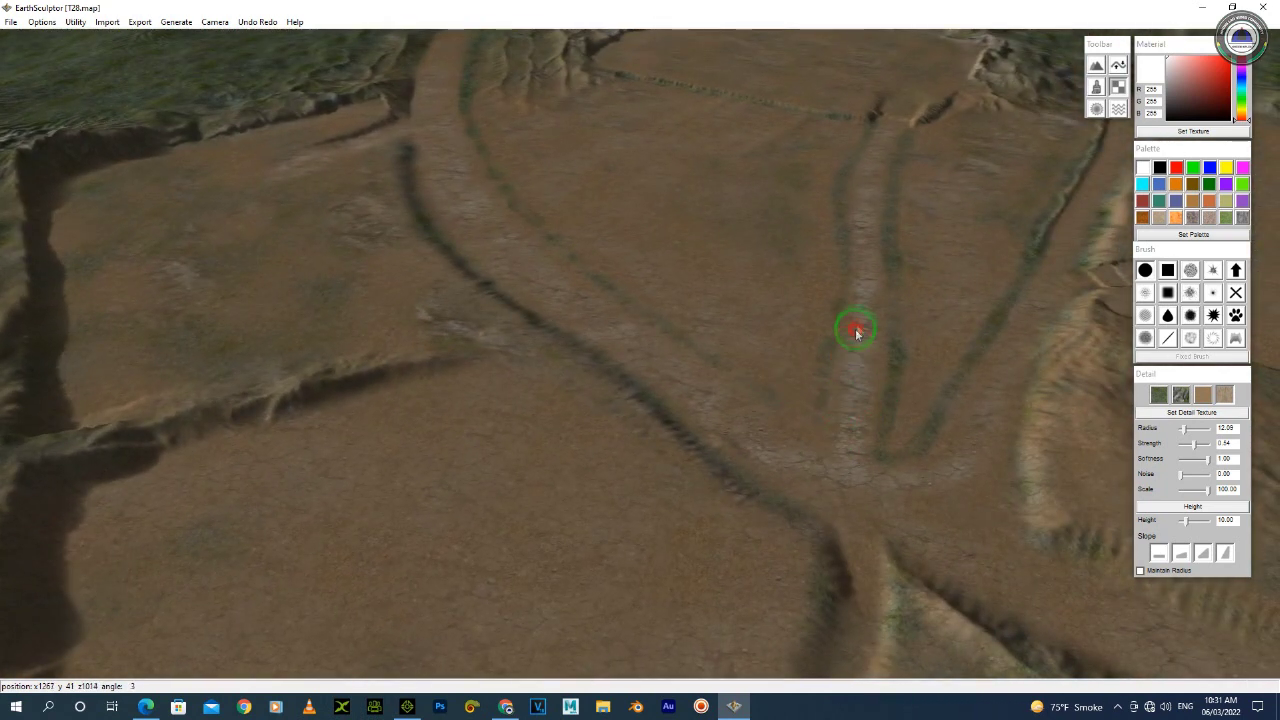
mouse_move(896, 112)
left_mouse_down()
mouse_move(906, 106)
mouse_move(866, 127)
left_mouse_up()
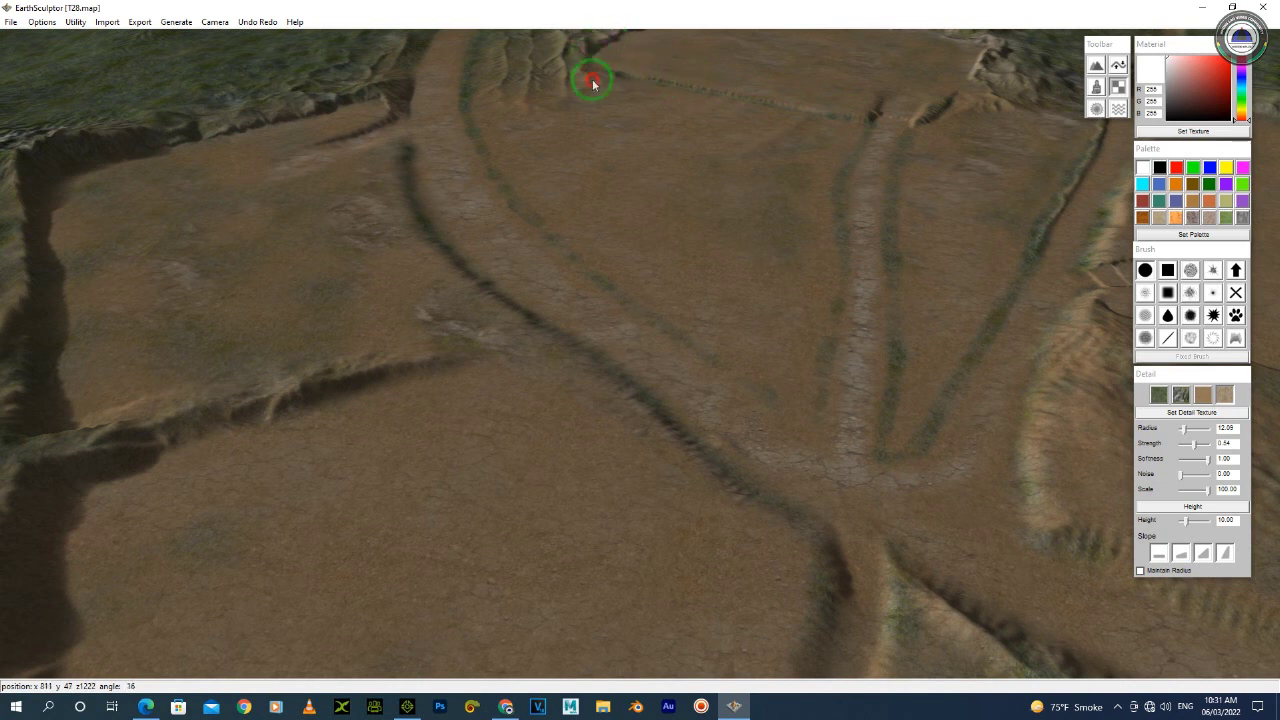
left_click_drag(512, 105, 546, 114)
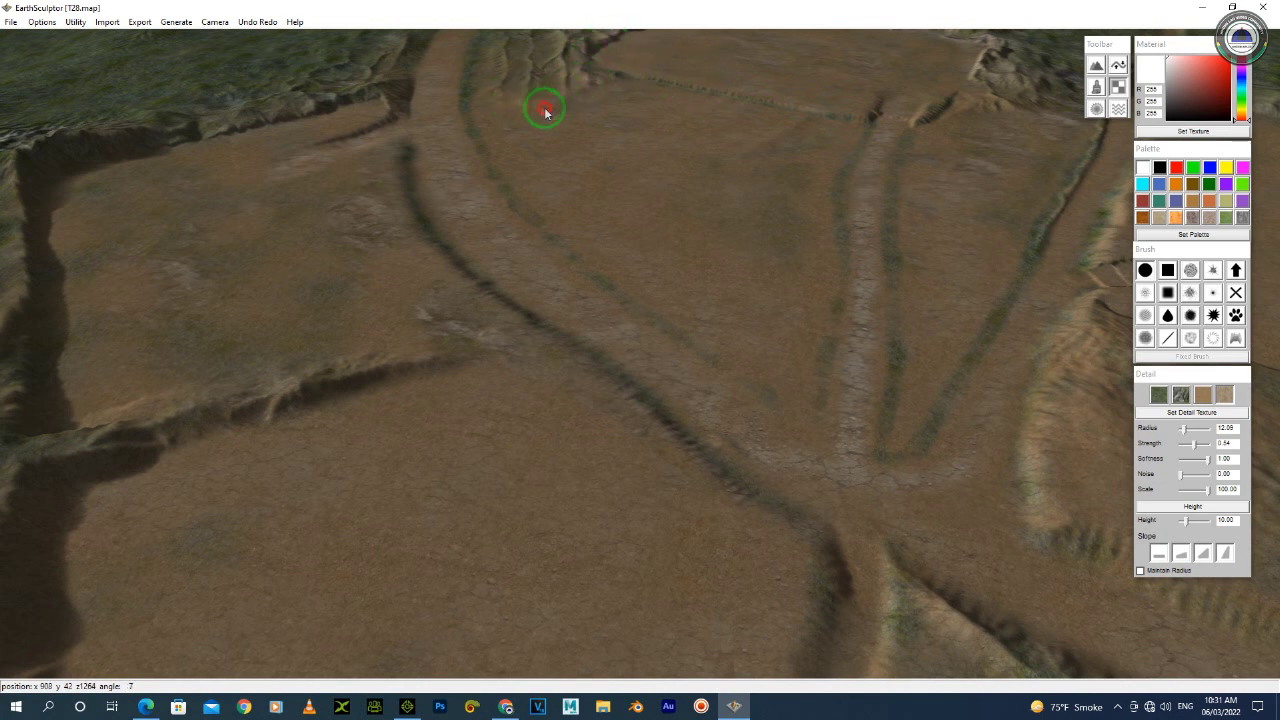
Paint cracked earth over the junction where the tracks meet and the start of the road beside the ridged slope
left_click_drag(717, 480, 334, 428, "alt")
right_click_drag(653, 484, 709, 537)
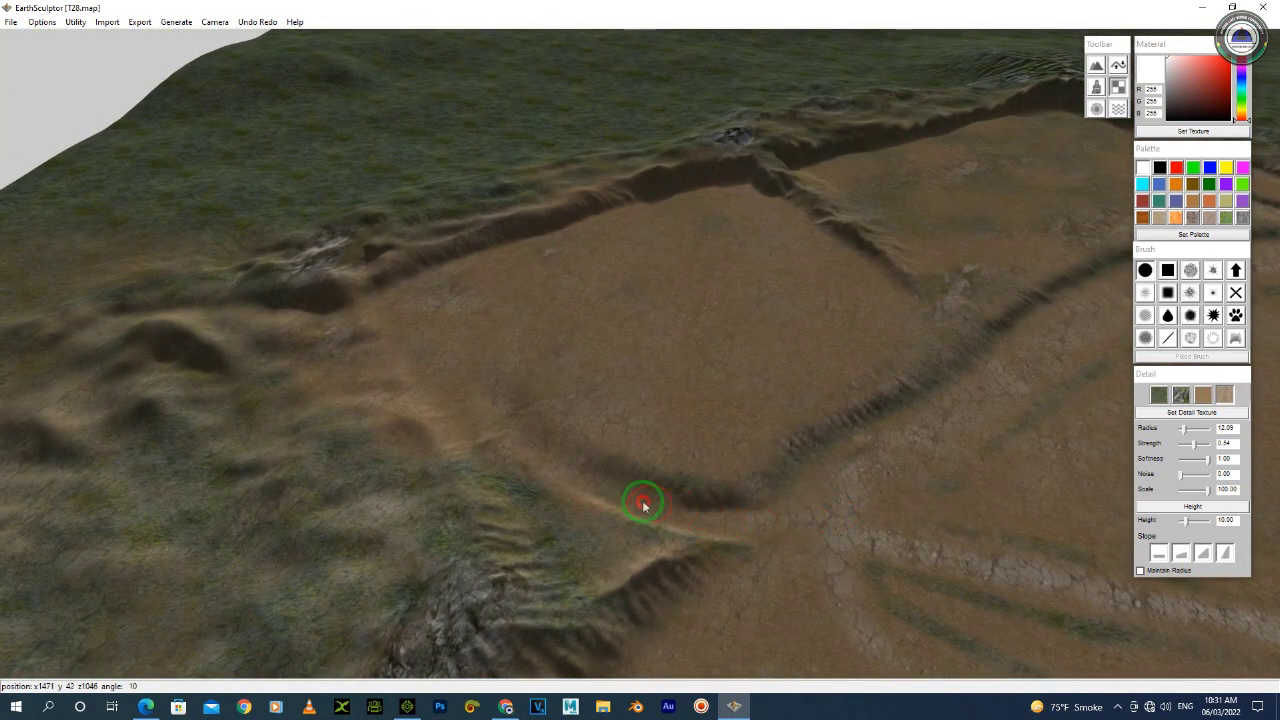
left_click(908, 463)
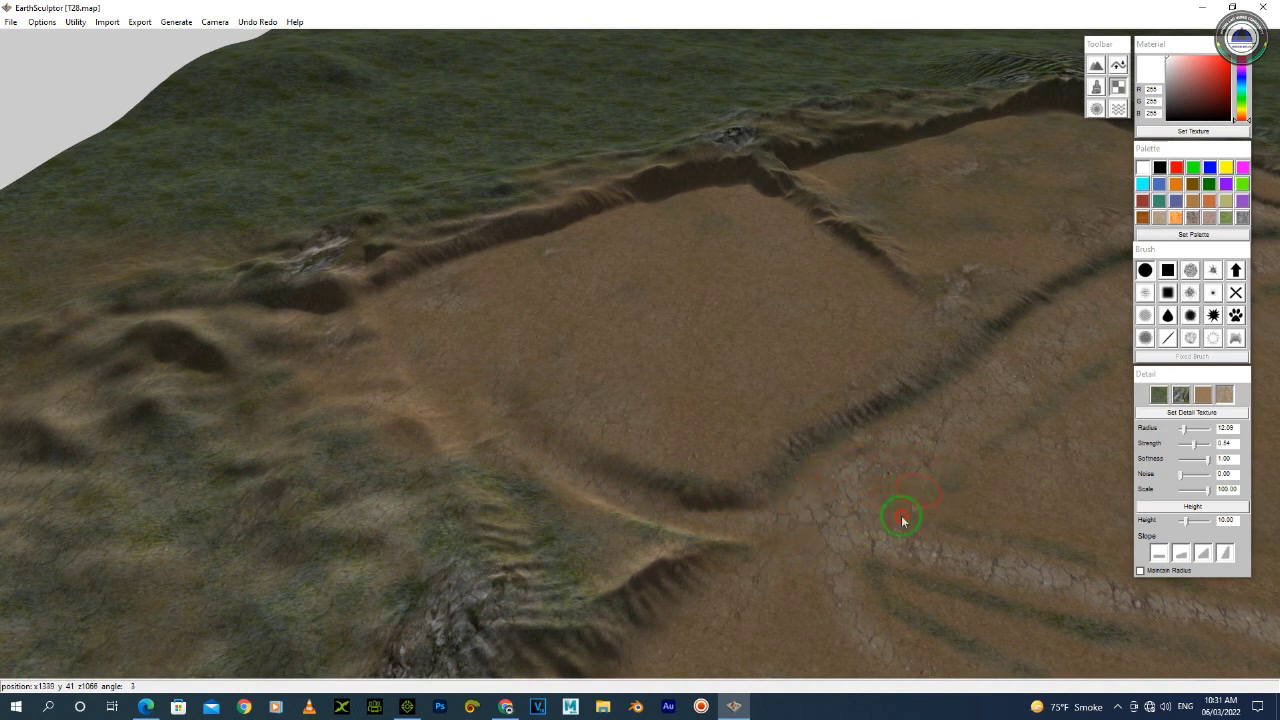
middle_click_drag(826, 540, 948, 312)
left_click_drag(877, 400, 853, 431)
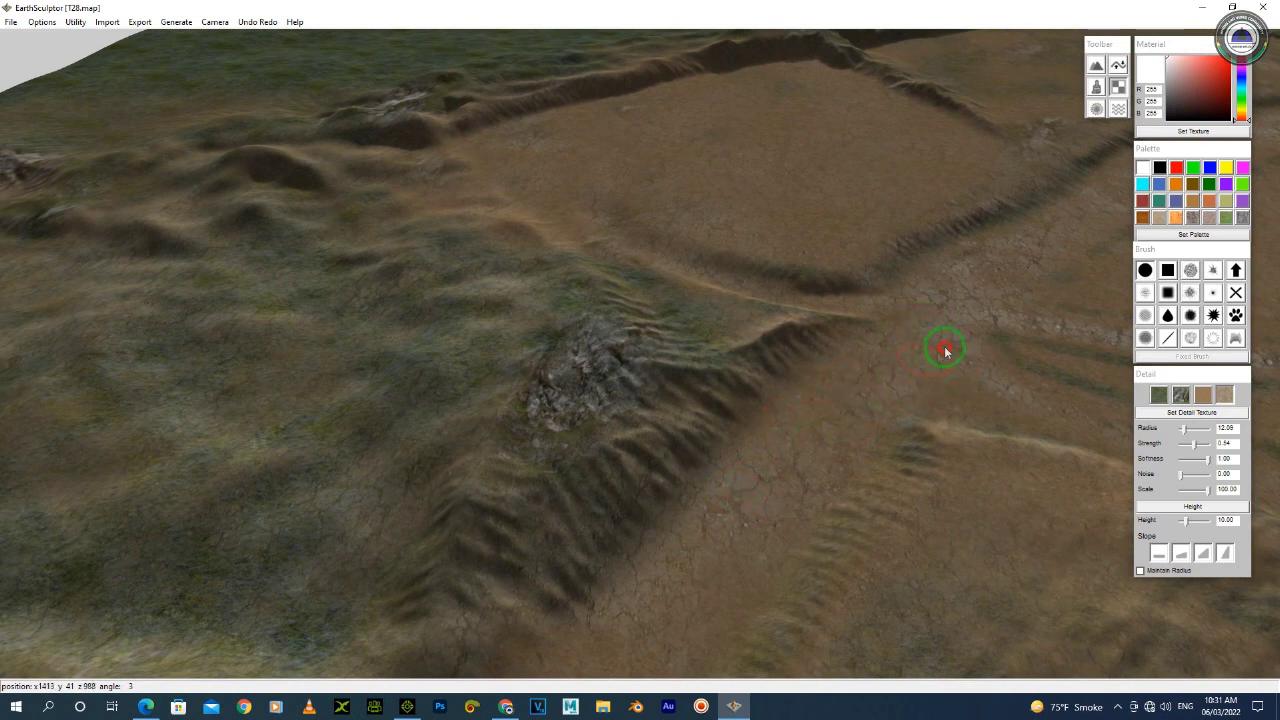
Extend the cracked-earth texture down the straight dirt road past the rocky outcrops on the grassy hills
scroll(762, 538, "down", 3)
right_click_drag(763, 537, 766, 331)
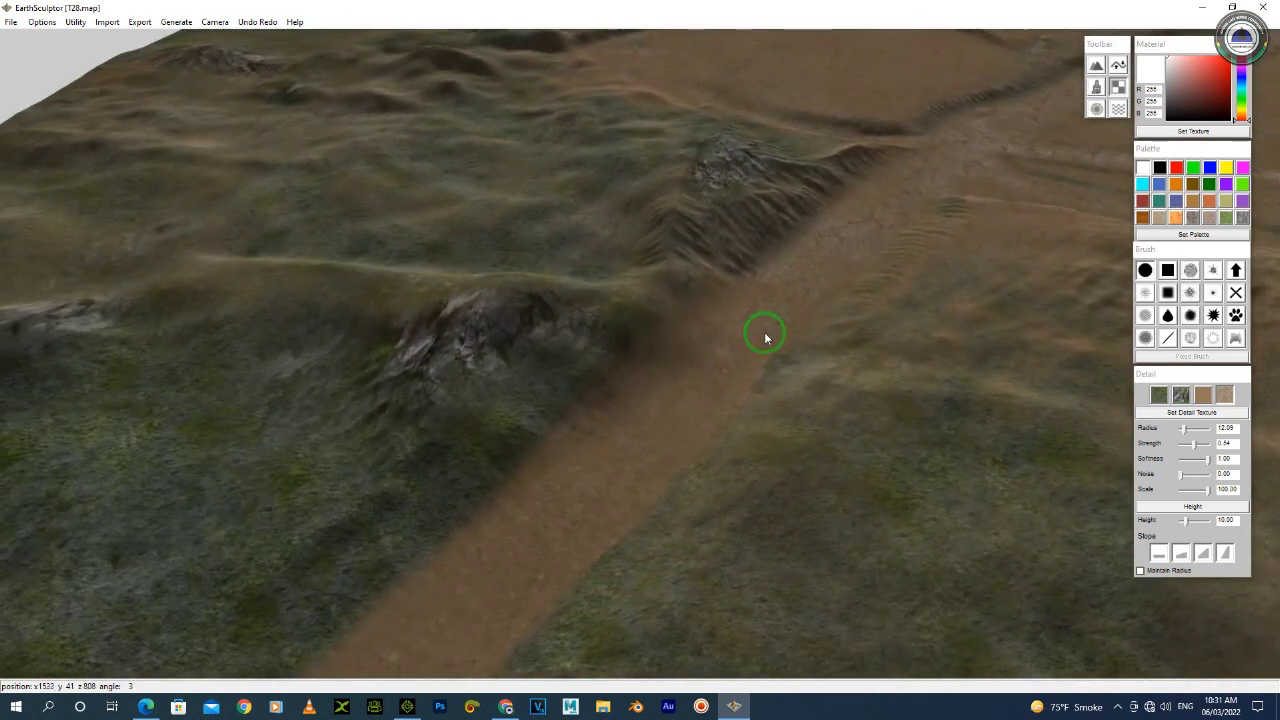
mouse_move(561, 549)
left_mouse_down()
mouse_move(491, 571)
mouse_move(363, 672)
mouse_move(646, 421)
mouse_move(691, 433)
mouse_move(421, 672)
mouse_move(624, 535)
mouse_move(617, 546)
mouse_move(737, 402)
left_mouse_up()
left_click_drag(452, 604, 458, 572)
scroll(472, 561, "down", 2)
left_click_drag(600, 508, 414, 664)
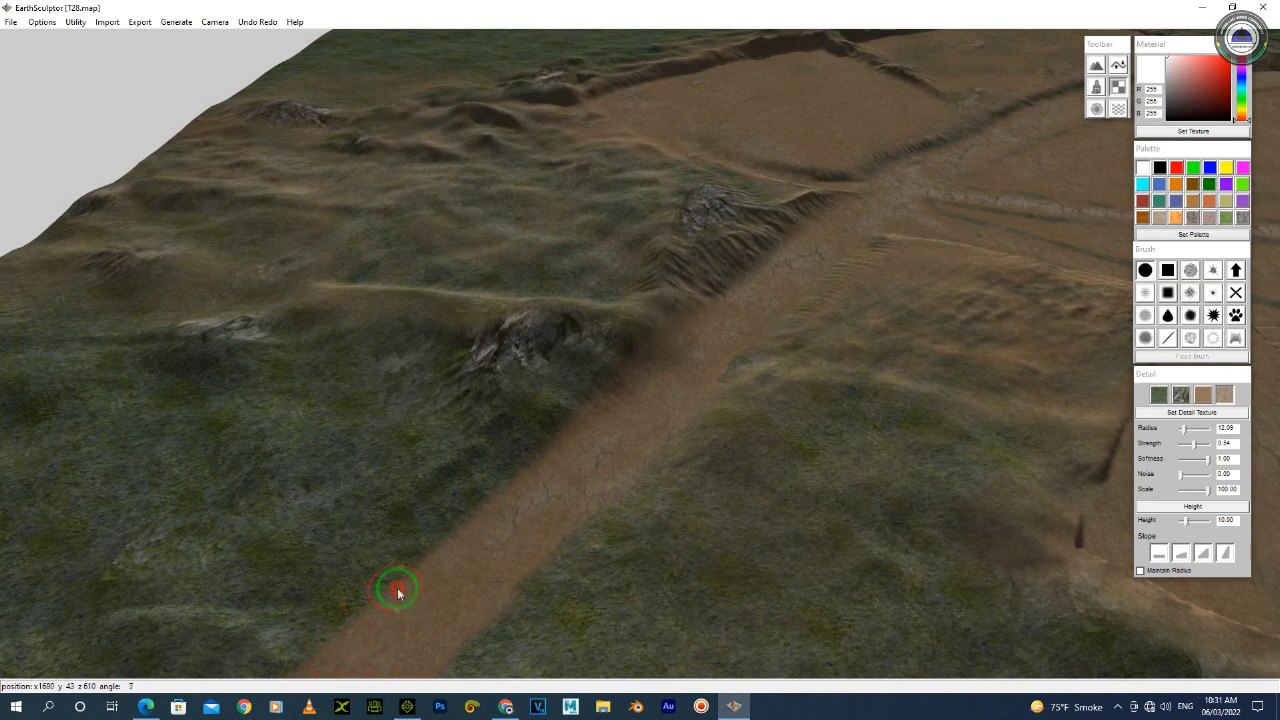
Paint cracked earth on the remaining stretch of dirt road through the grassland, covering its wide outer end
middle_click_drag(540, 530, 726, 373)
left_click(491, 592)
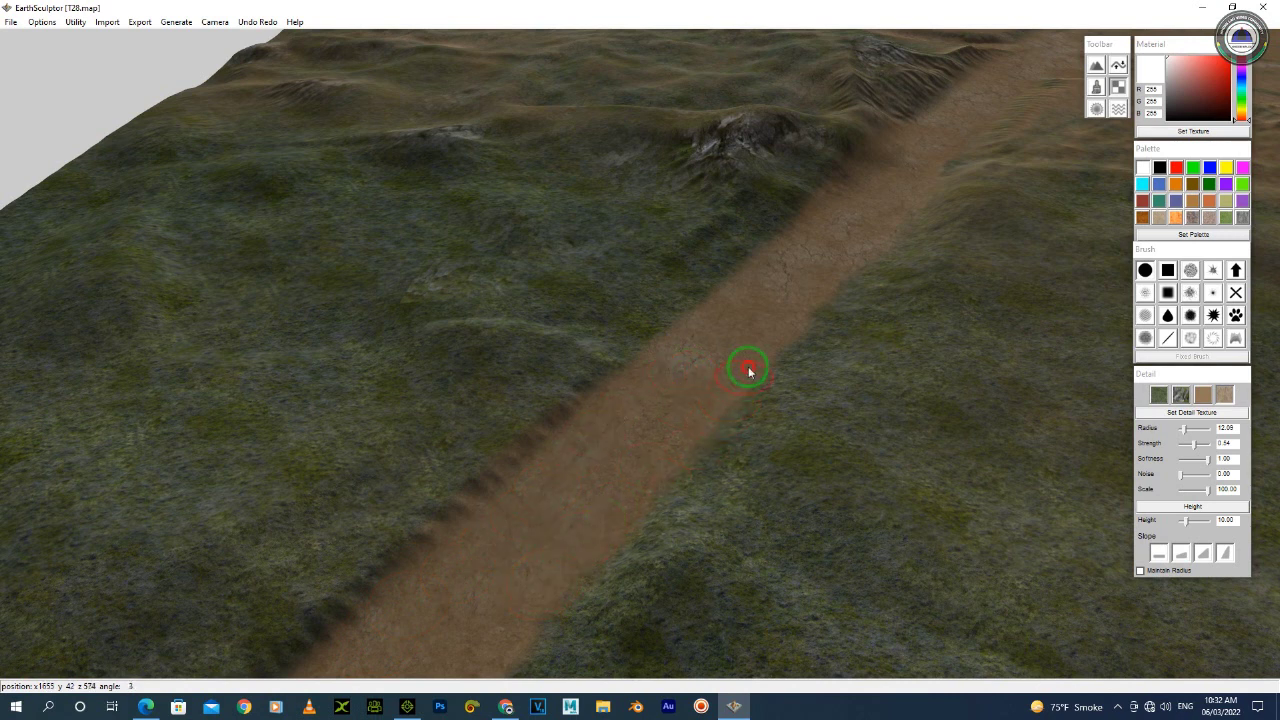
mouse_move(449, 607)
middle_mouse_down()
mouse_move(620, 406)
mouse_move(737, 352)
middle_mouse_up()
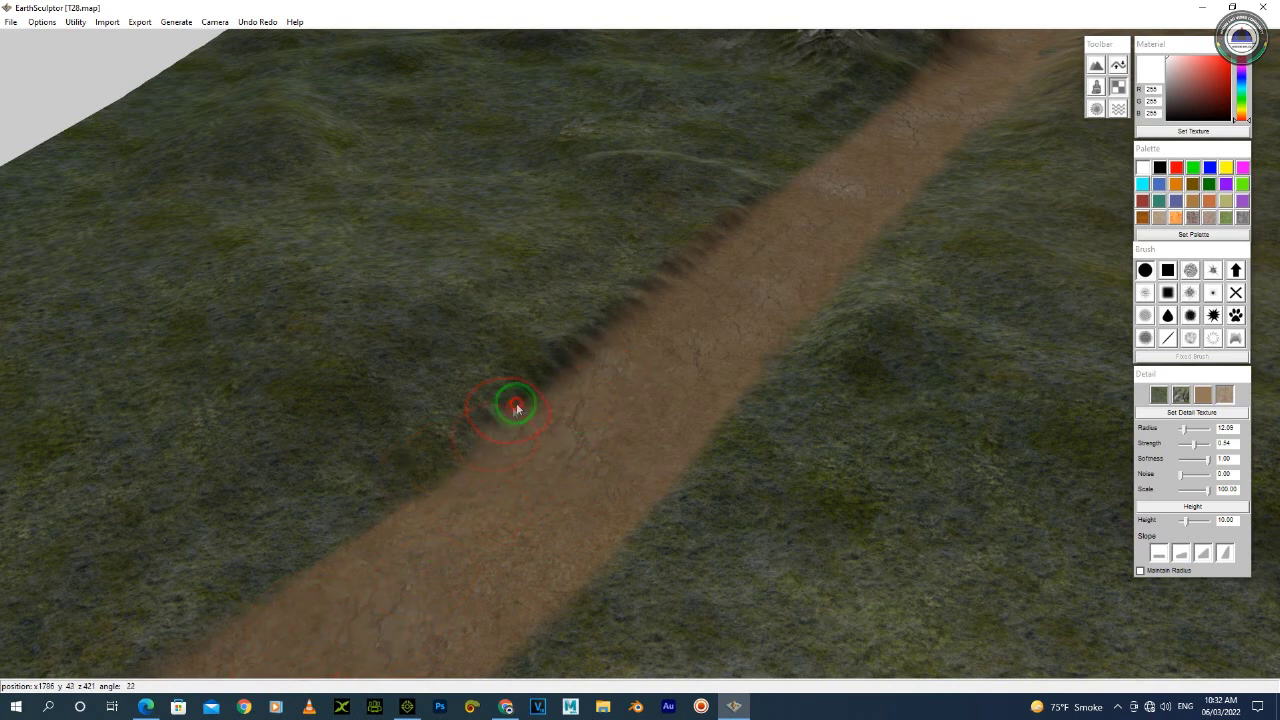
right_click_drag(465, 577, 757, 377)
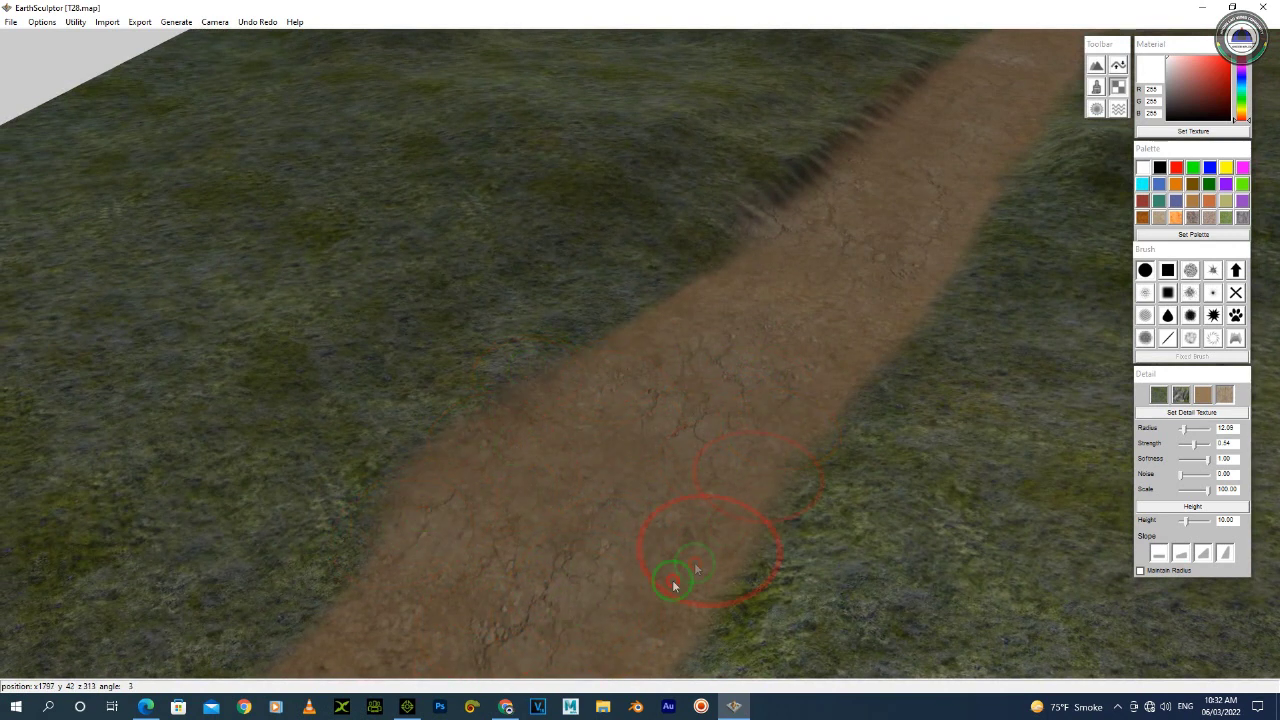
Paint cracked-earth patches on the floor of the recessed rectangular plot, around the small steps at its corner
scroll(751, 414, "down", 3)
right_click_drag(818, 252, 674, 150)
scroll(854, 429, "up", 3)
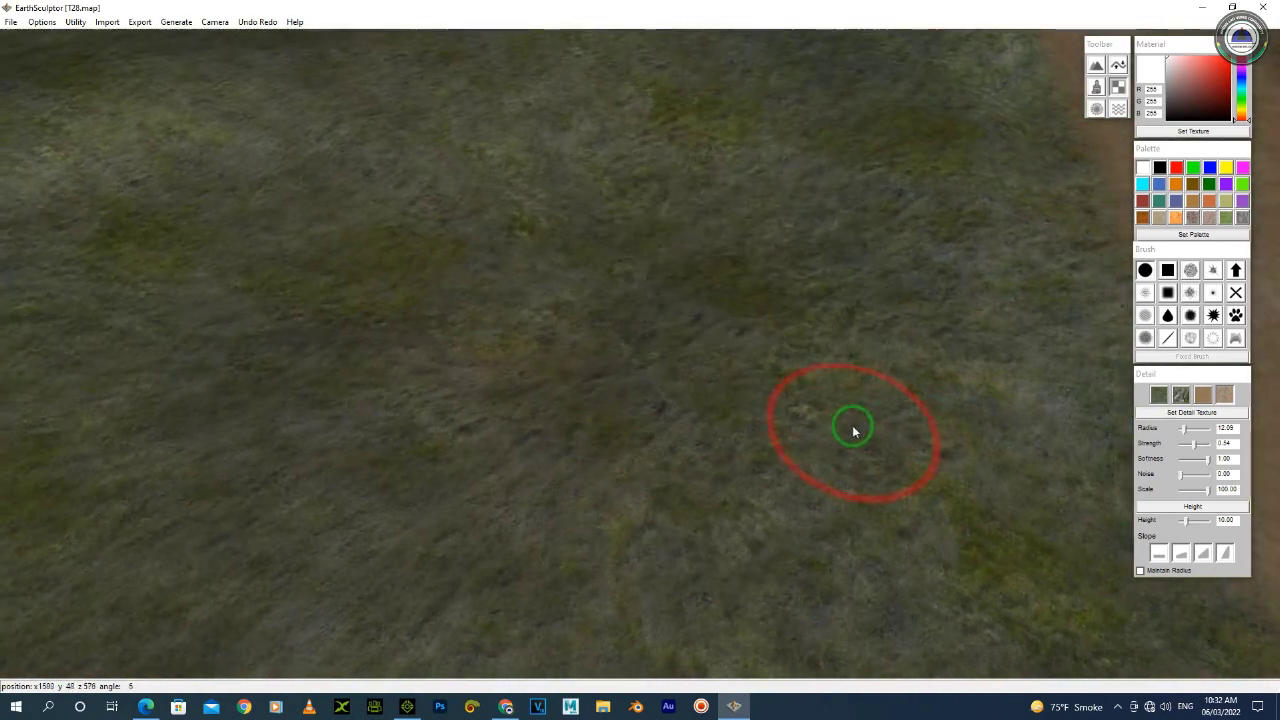
scroll(828, 378, "down", 2)
scroll(829, 382, "down", 5)
right_click_drag(714, 474, 777, 429)
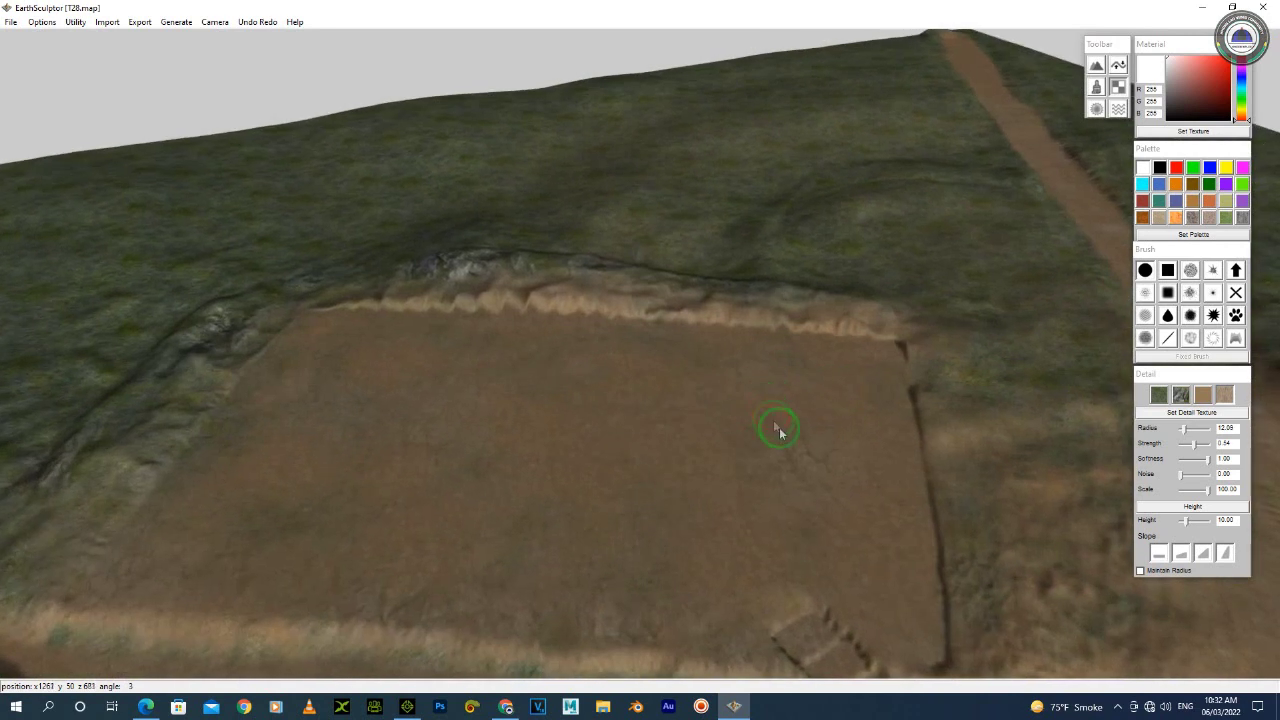
right_click_drag(840, 545, 748, 531)
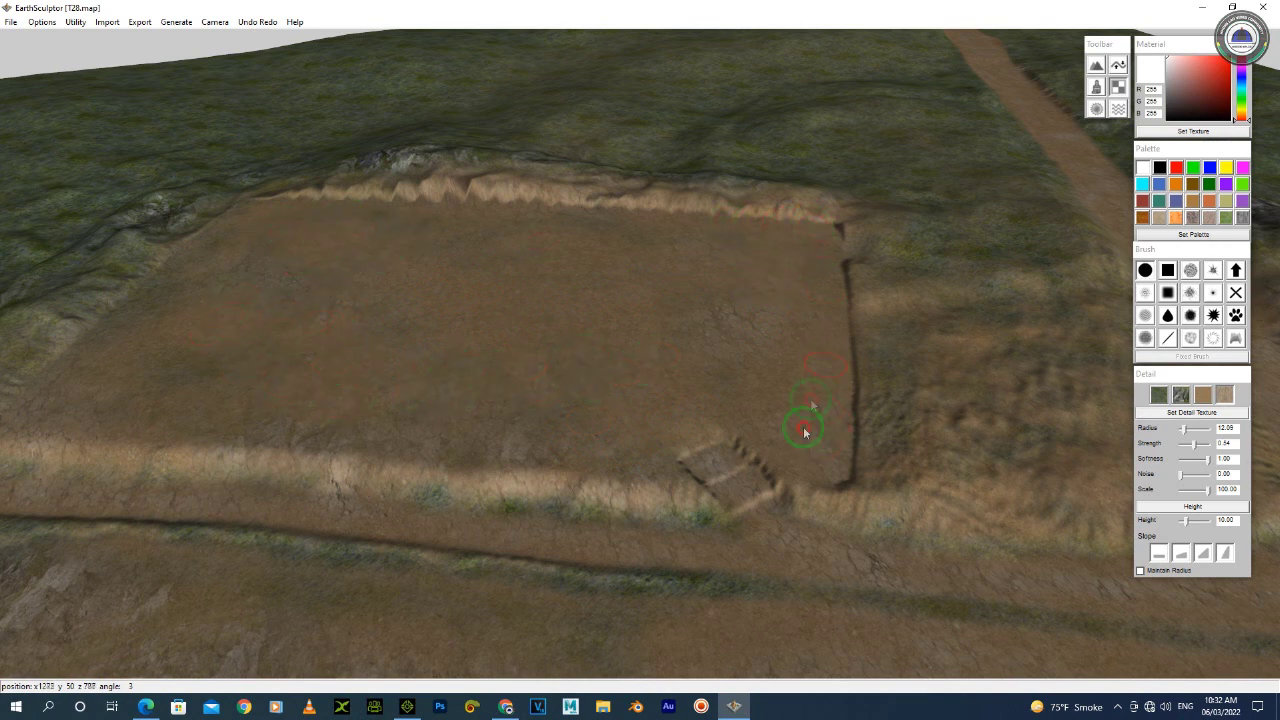
Paint cracked earth through the entrance between the two short banks and across the cliff-edged plot behind the grass strip
middle_click_drag(709, 489, 426, 369)
middle_click_drag(603, 486, 475, 519)
right_click_drag(475, 520, 489, 455)
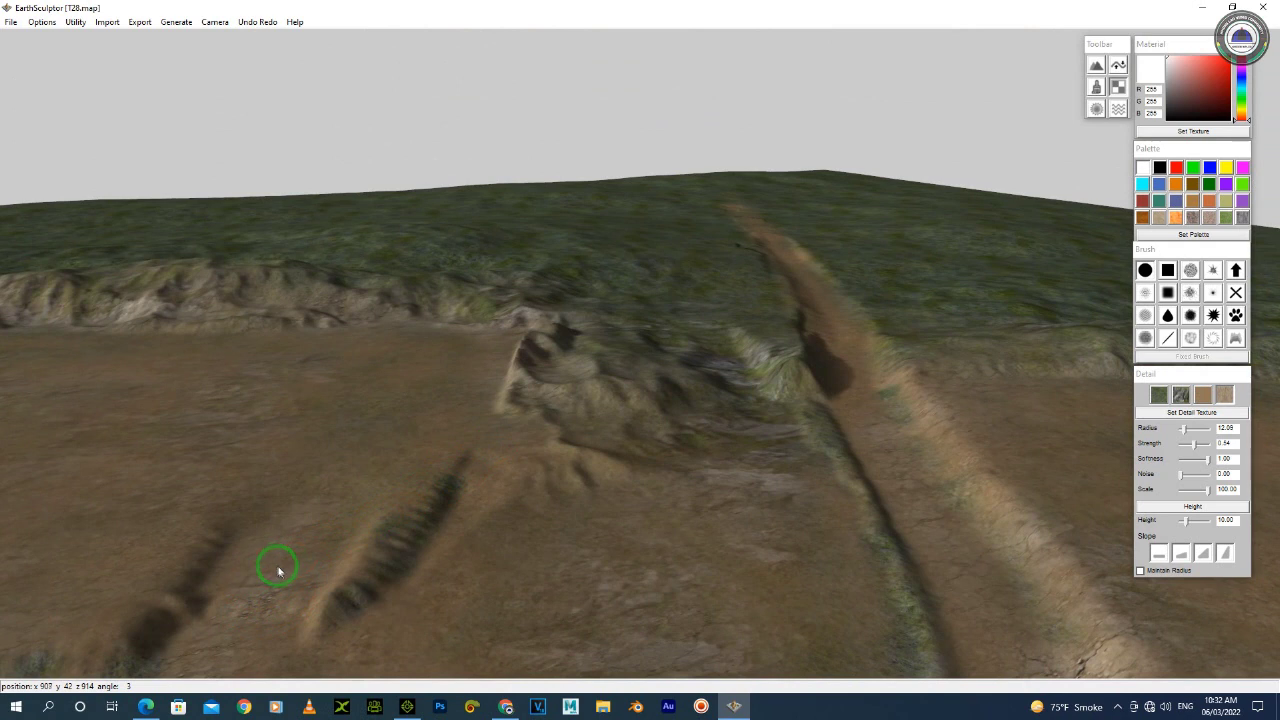
middle_click_drag(278, 571, 546, 389)
left_click(532, 483)
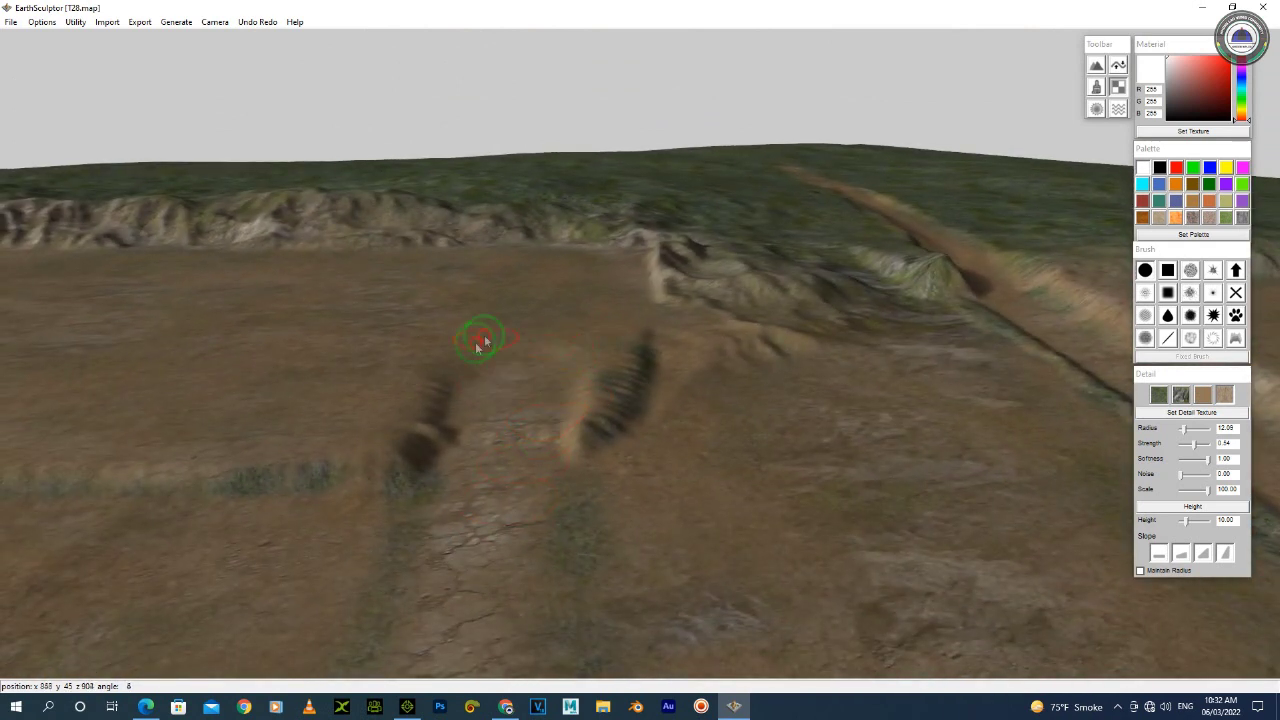
right_click_drag(512, 330, 549, 466)
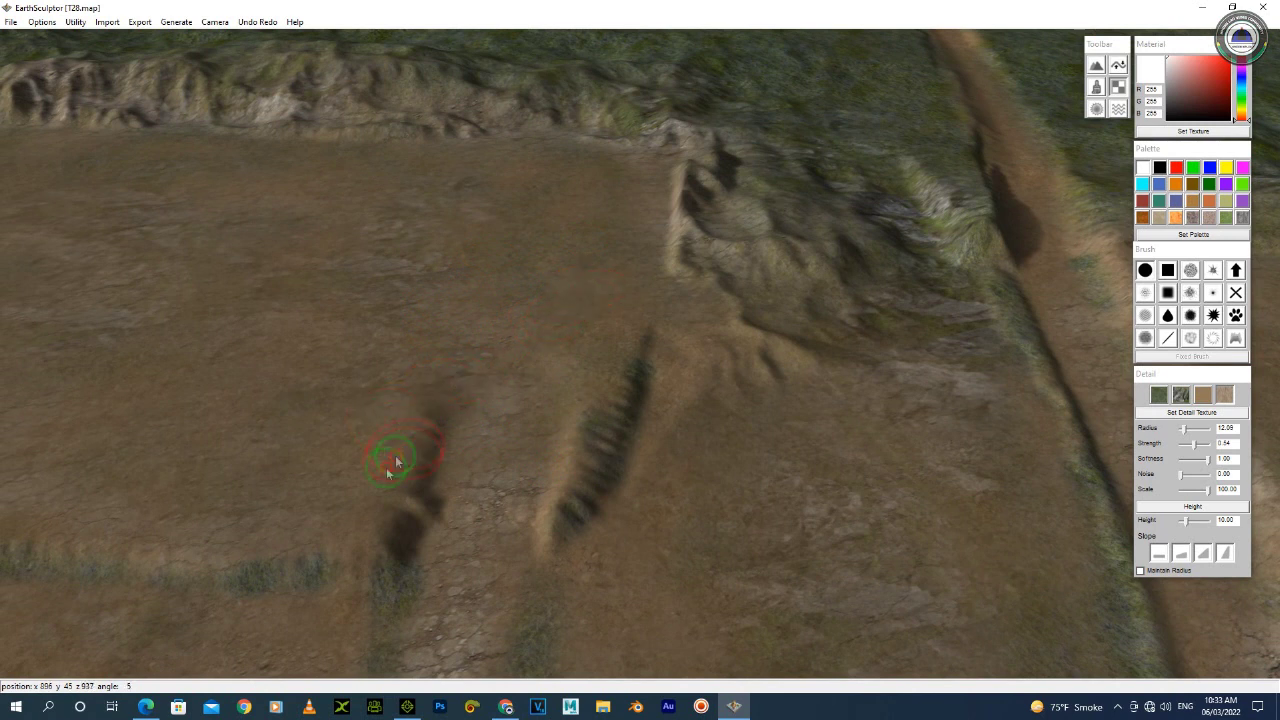
right_click_drag(307, 405, 906, 285)
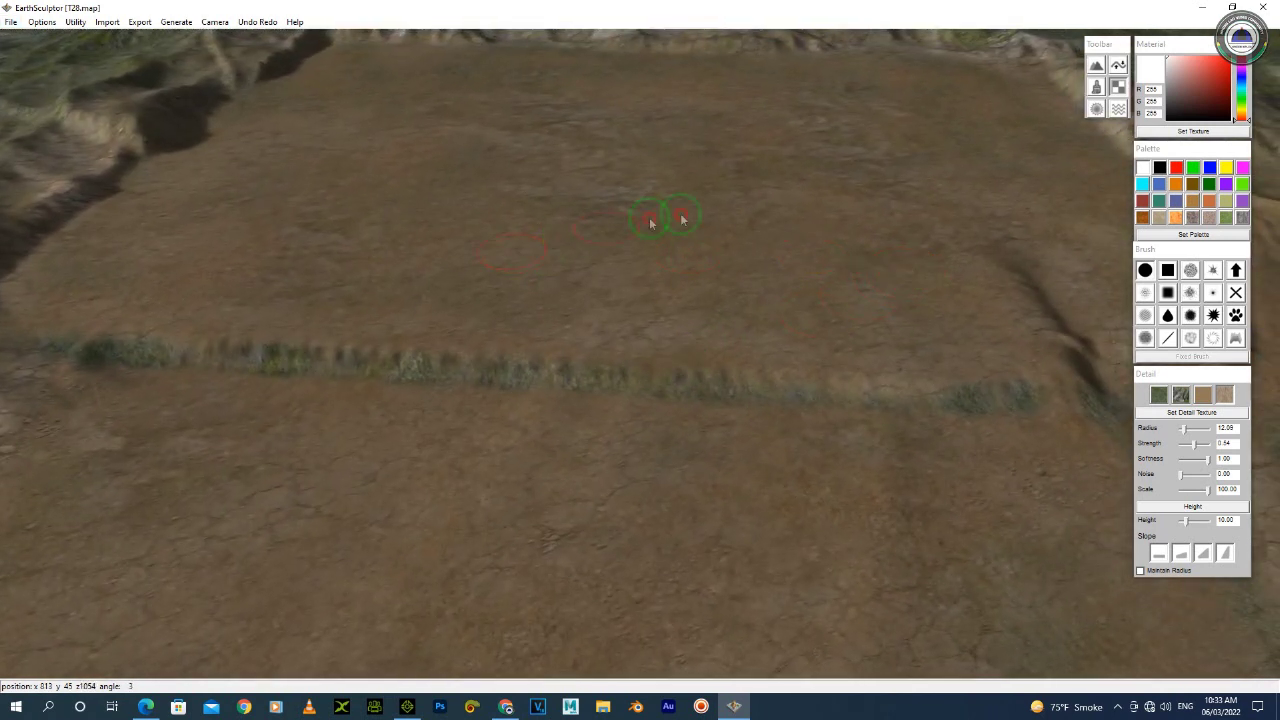
Save the edited T28 terrain map
scroll(601, 455, "down", 6)
right_click_drag(644, 461, 576, 391)
left_click(10, 22)
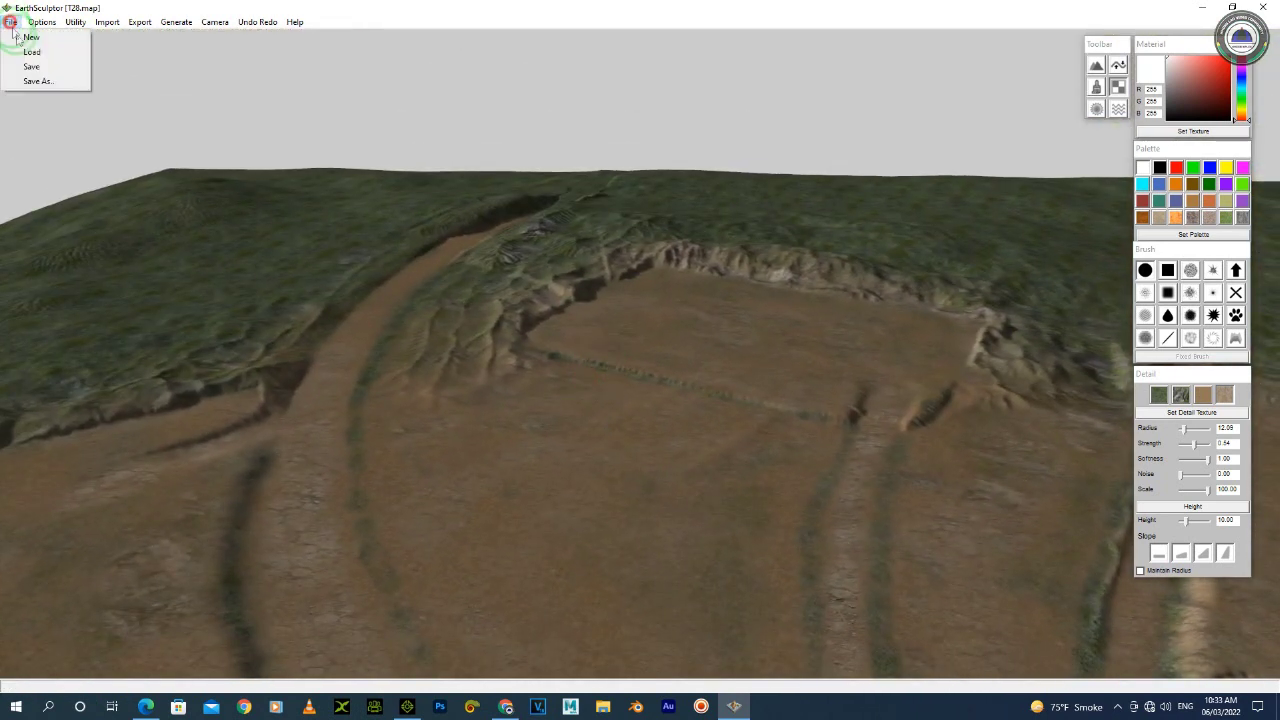
left_click(31, 67)
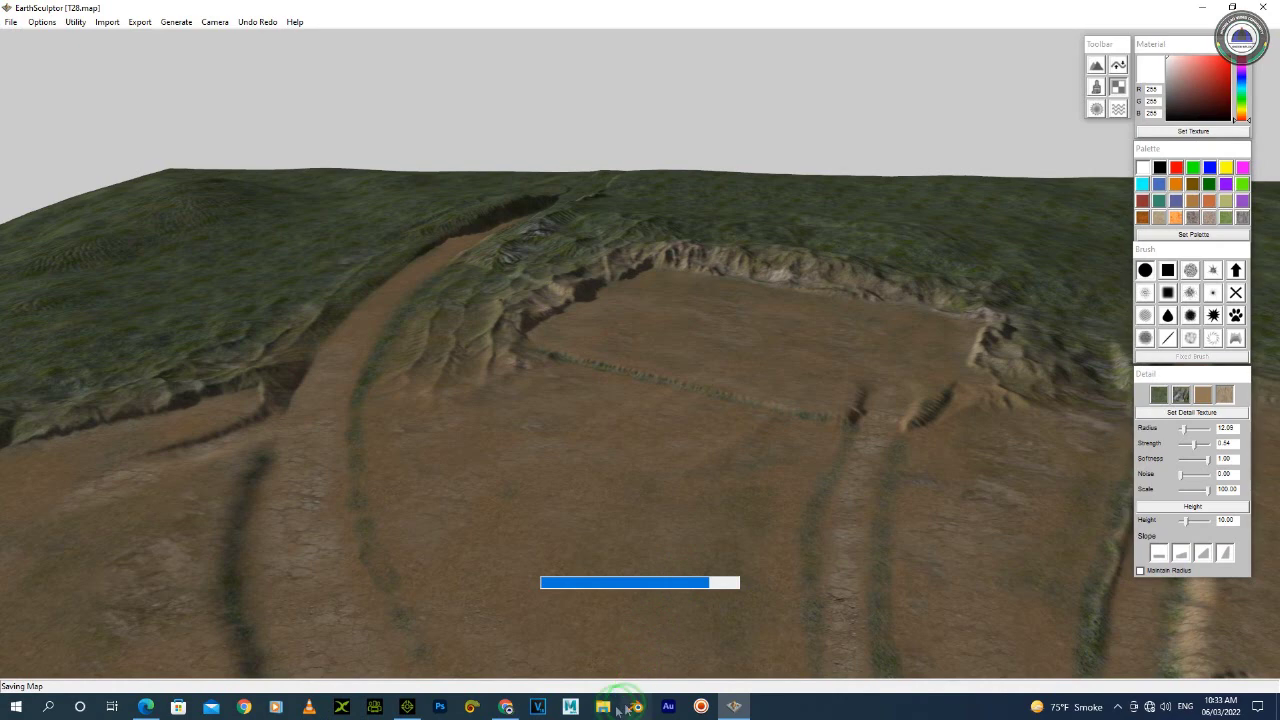
Switch to iClone and reload the Butte terrain's mask from T28_d.png
left_click(407, 707)
left_click(953, 220)
left_click(1057, 129)
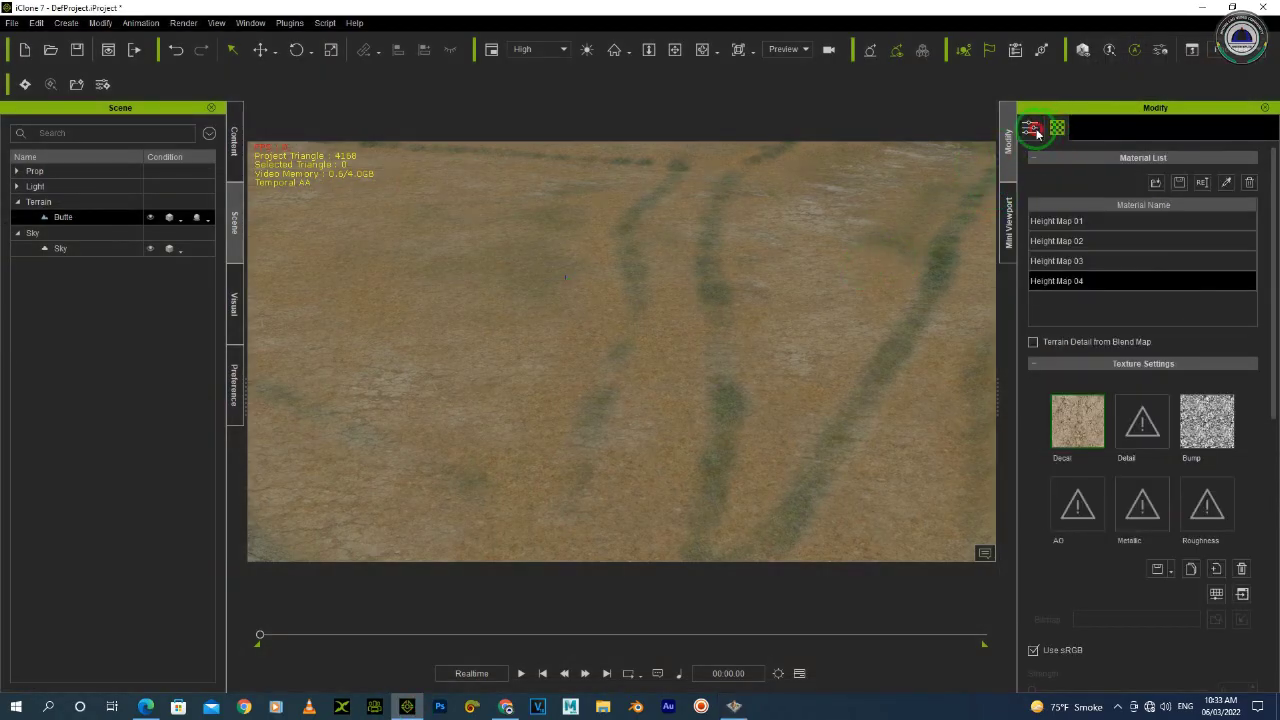
left_click(1030, 128)
left_click(1181, 238)
left_click(303, 125)
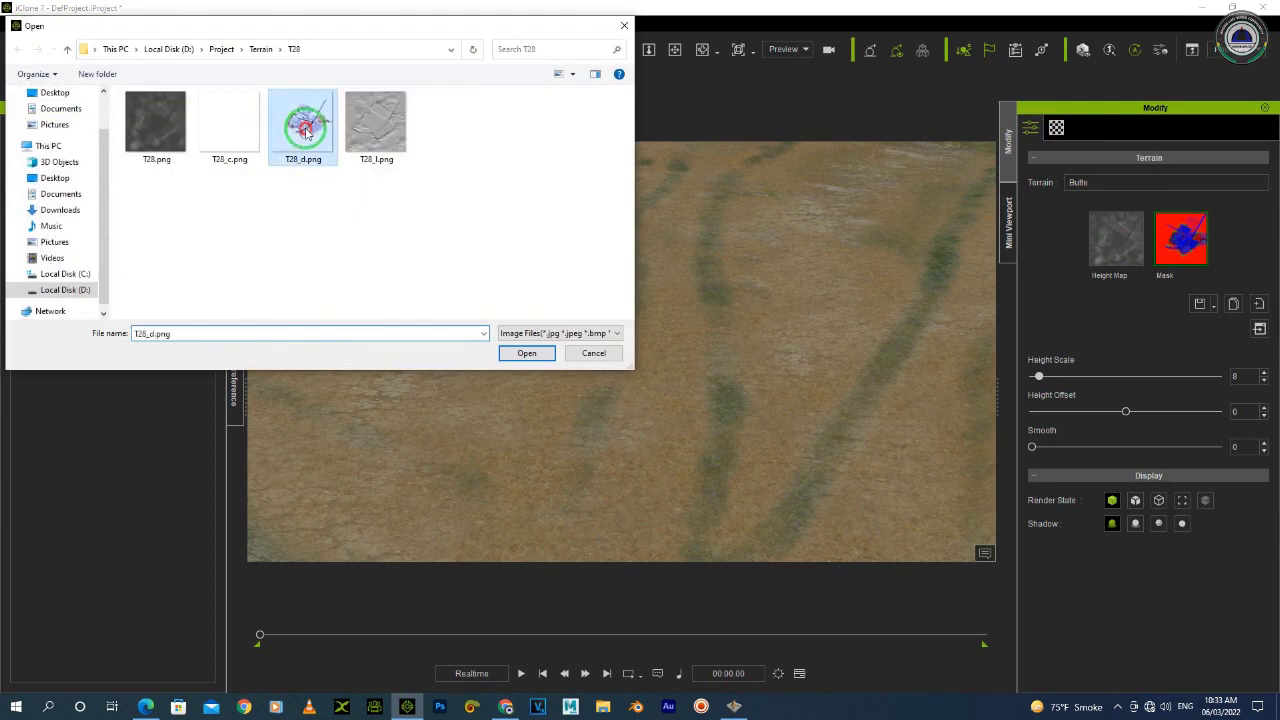
double_click(305, 129)
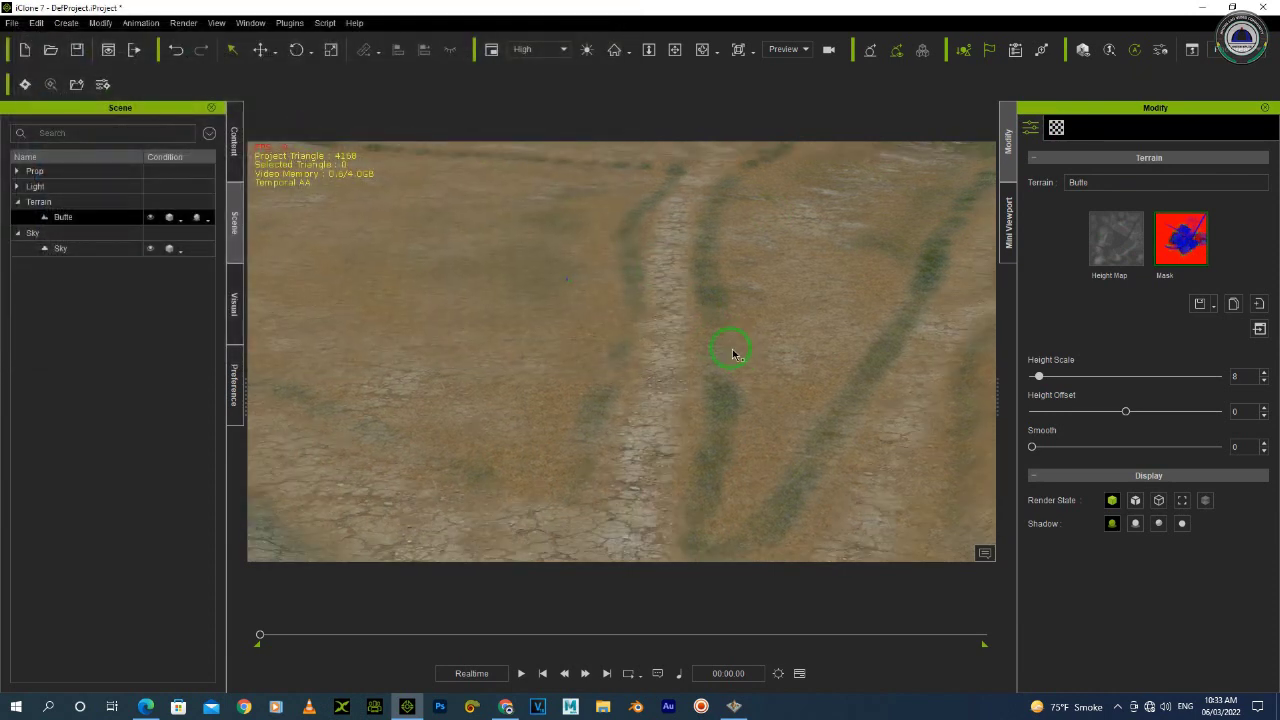
Examine the repainted terrain and how its edges meet the sky backdrop from several angles
scroll(677, 346, "down", 3)
right_click_drag(676, 348, 693, 140)
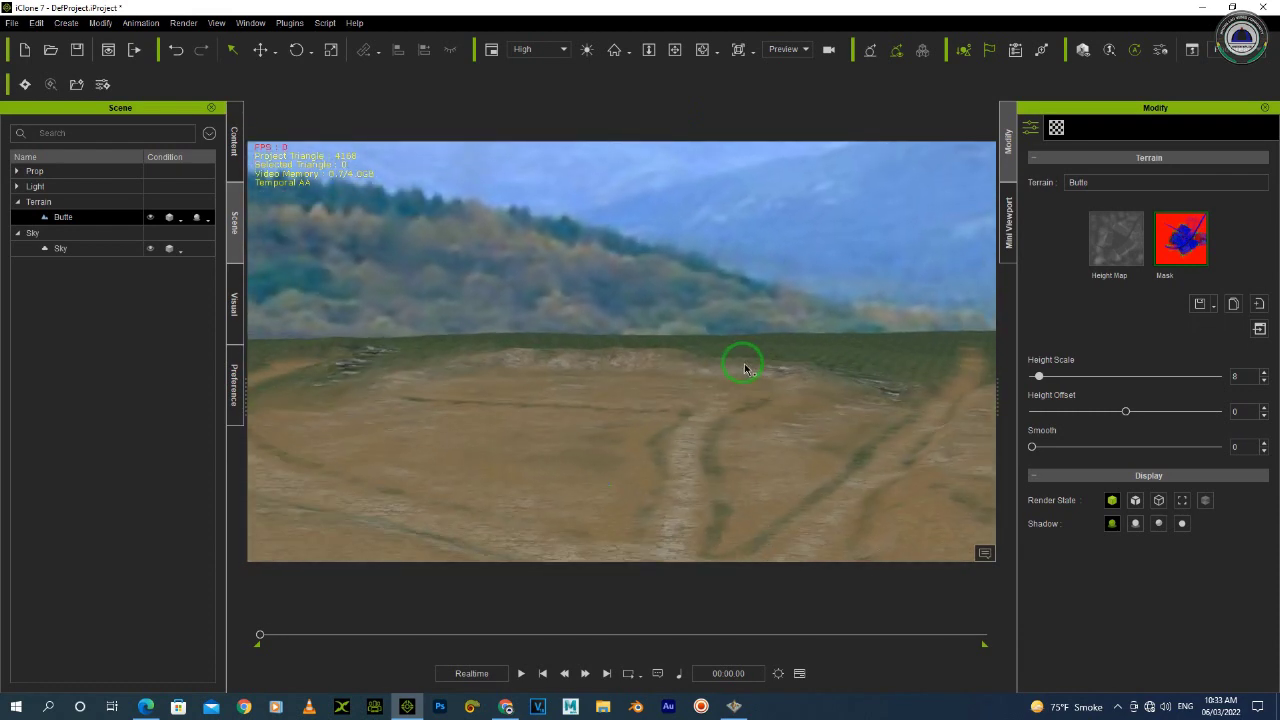
right_click_drag(770, 398, 763, 531)
right_click_drag(512, 616, 719, 521)
right_click_drag(694, 298, 826, 314)
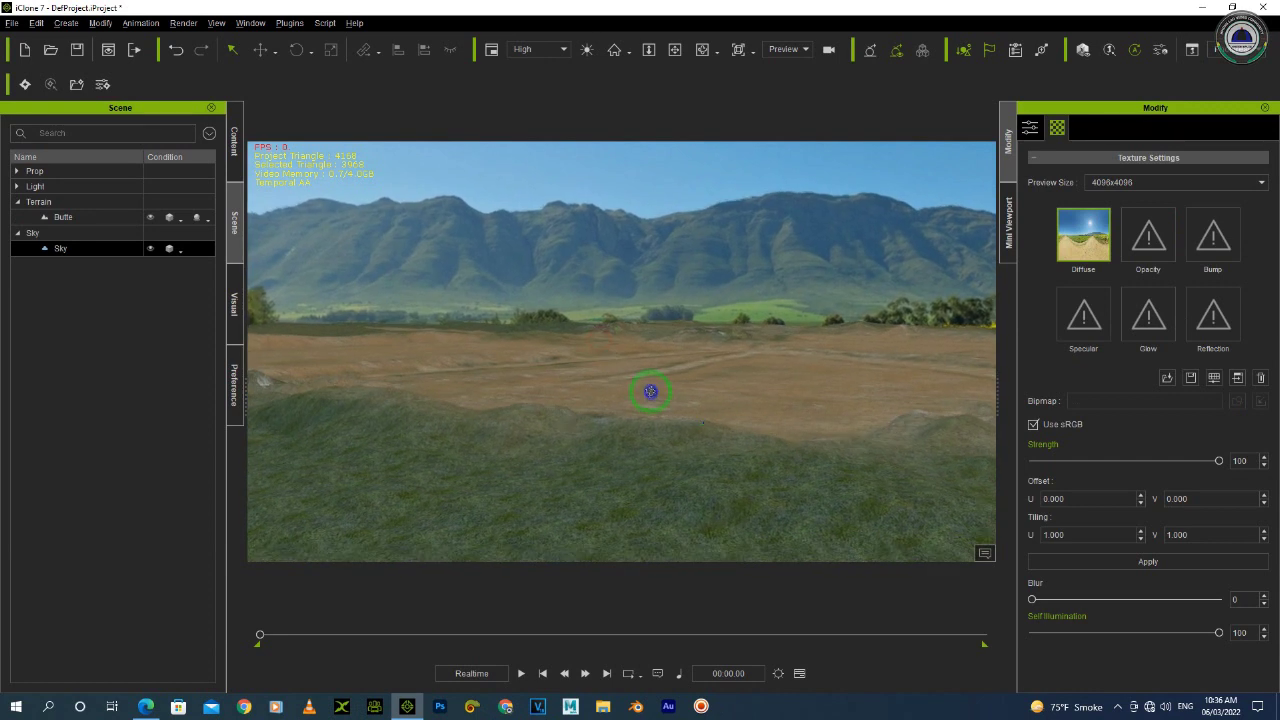
right_click_drag(650, 391, 622, 372)
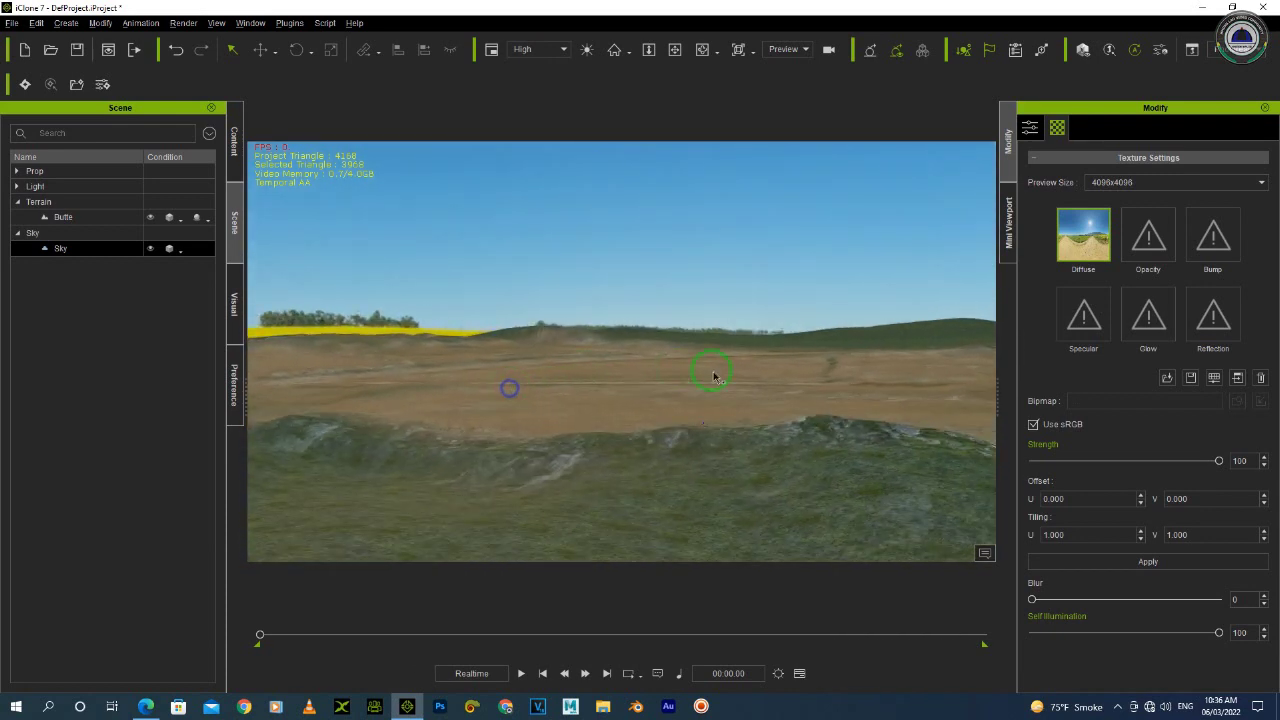
right_click_drag(619, 418, 585, 396)
right_click_drag(793, 390, 790, 395)
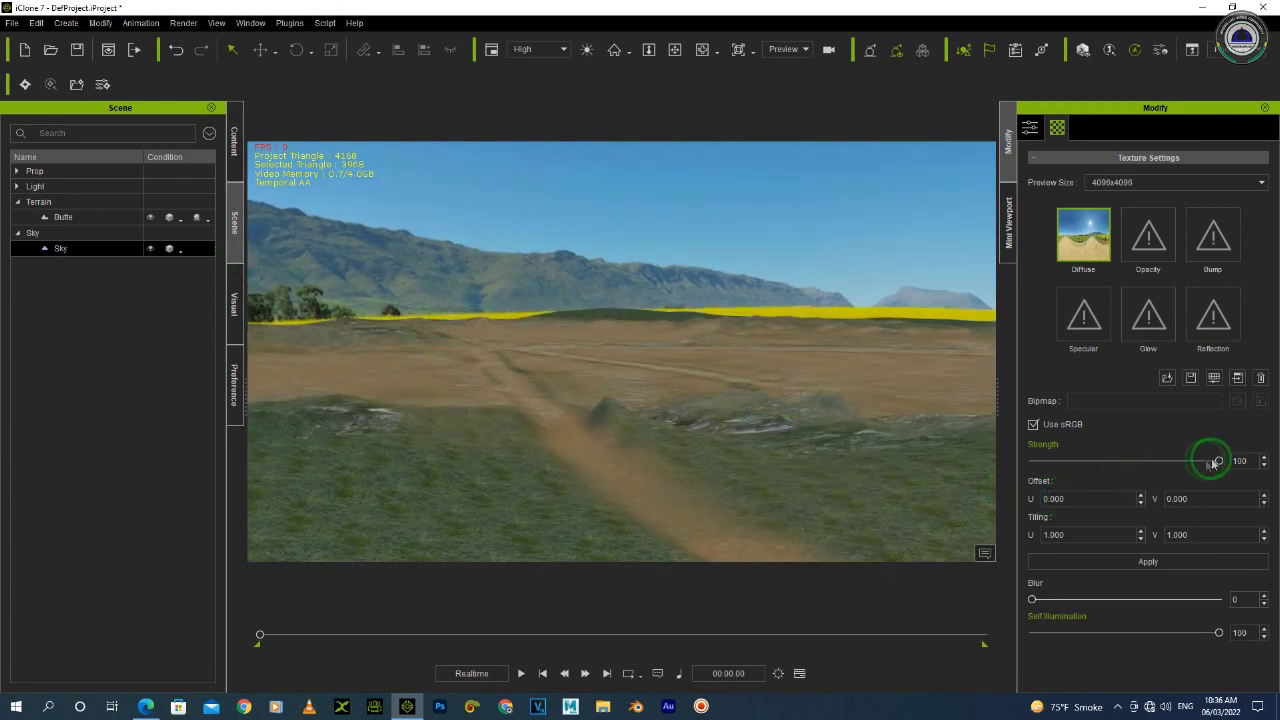
Try adjusting the Butte terrain's height offset against the backdrop, and reset it to 0
left_click(100, 217)
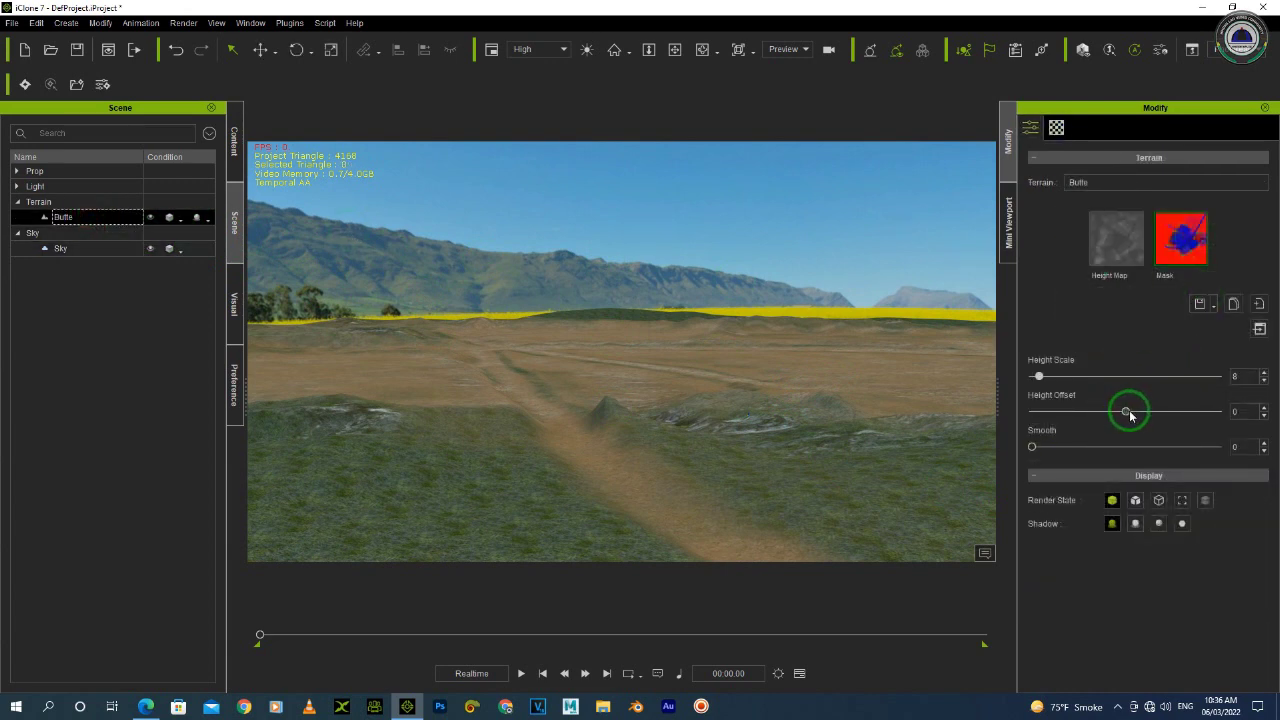
left_click_drag(1125, 412, 1129, 412)
right_click_drag(700, 385, 746, 360)
left_click_drag(1240, 411, 1194, 419)
key("Return")
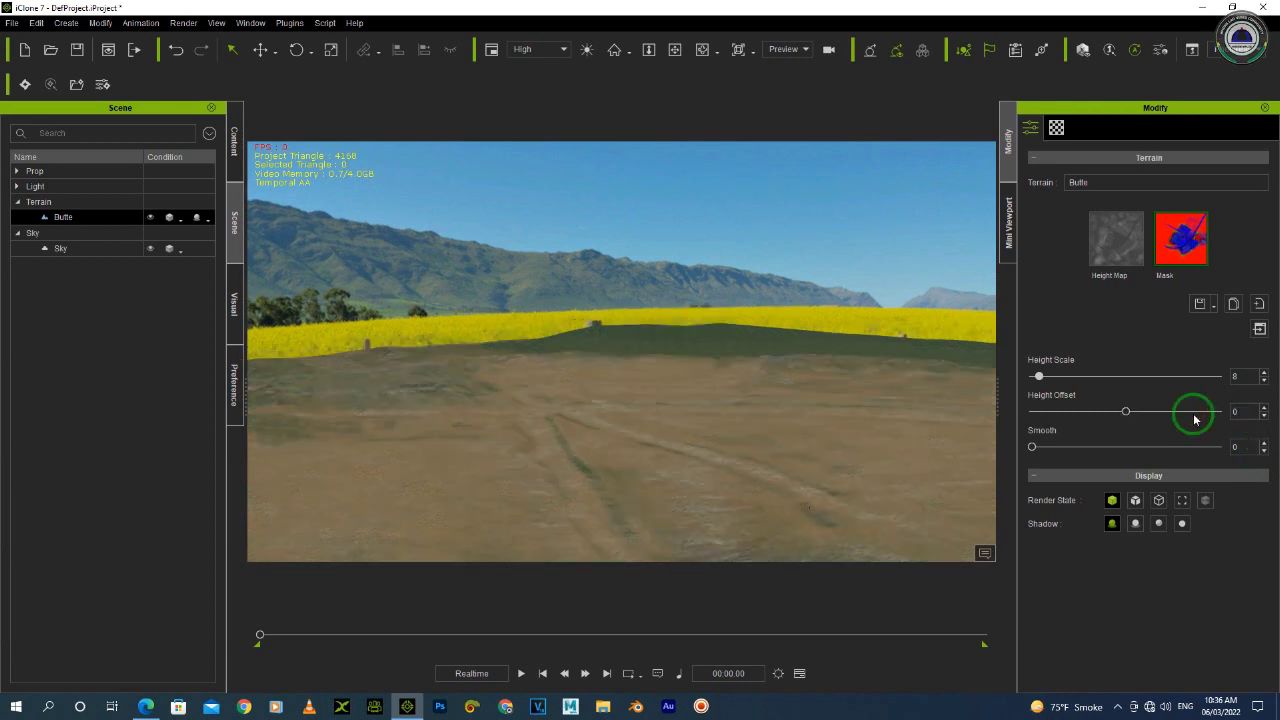
Replace the Sky's diffuse texture with Sky005.1.jpg and check it against the terrain from other angles
left_click(78, 248)
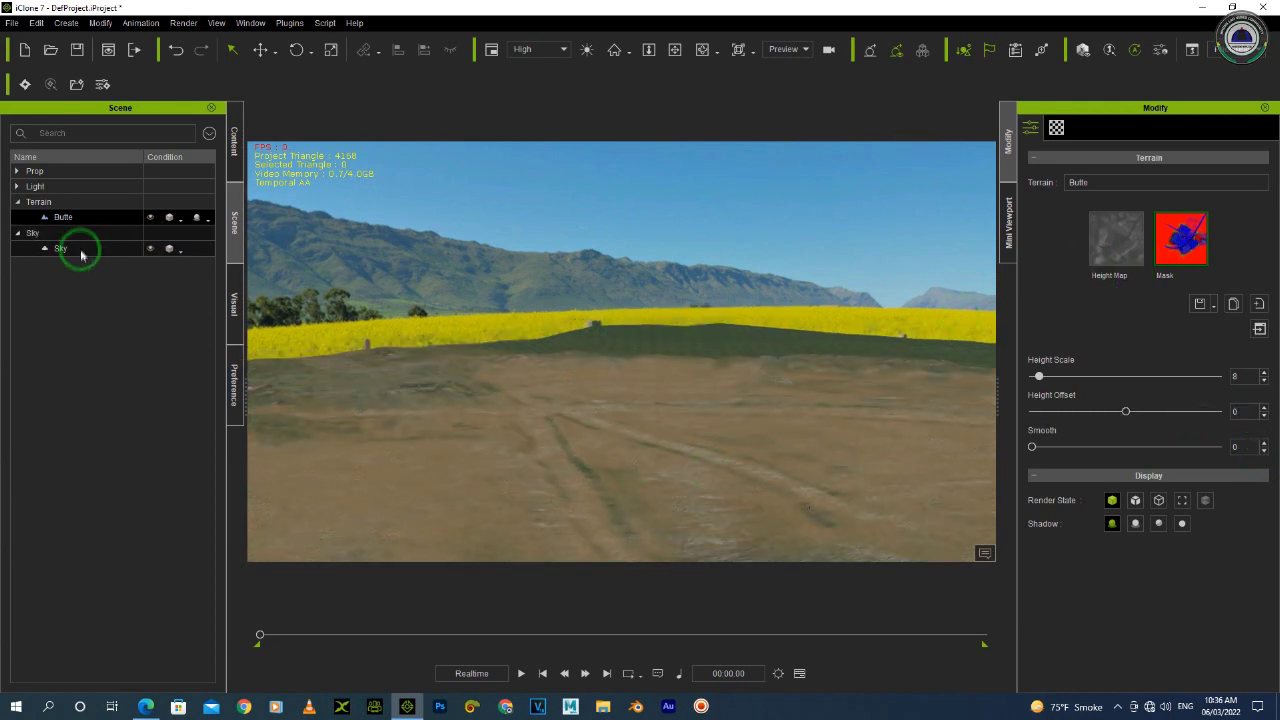
left_click(1056, 127)
double_click(1069, 230)
scroll(440, 230, "down", 5)
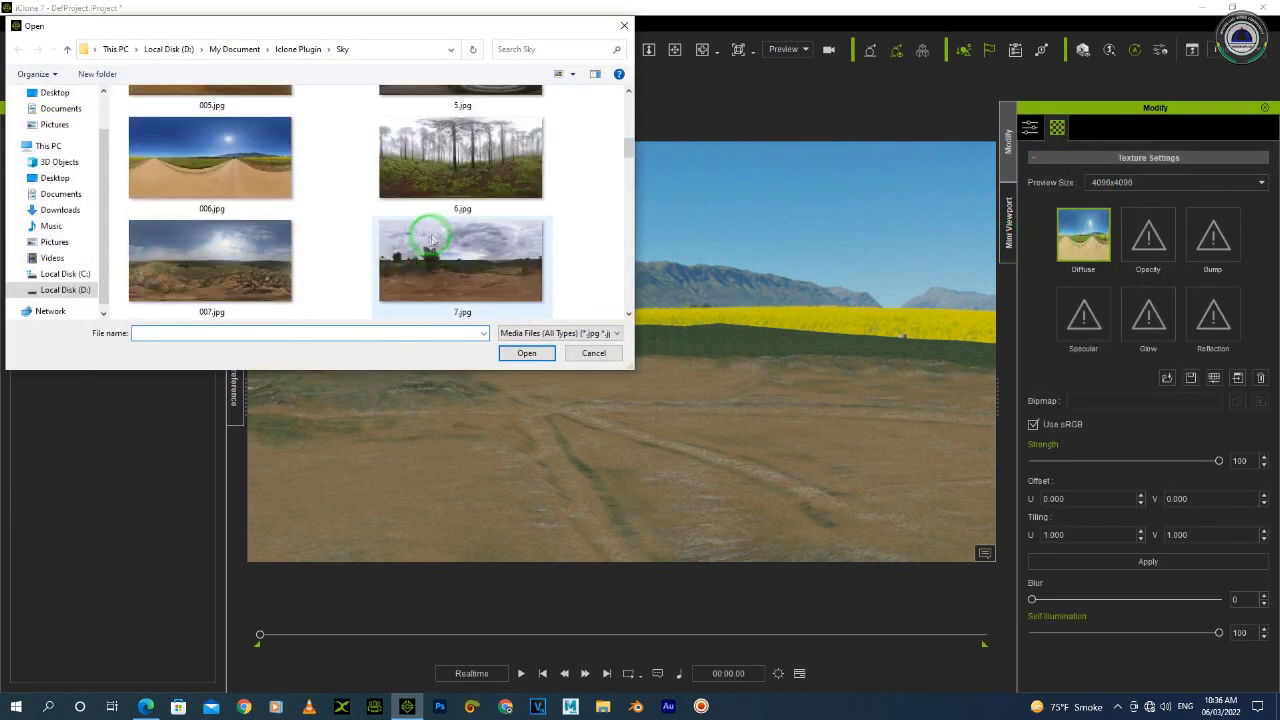
scroll(430, 250, "down", 5)
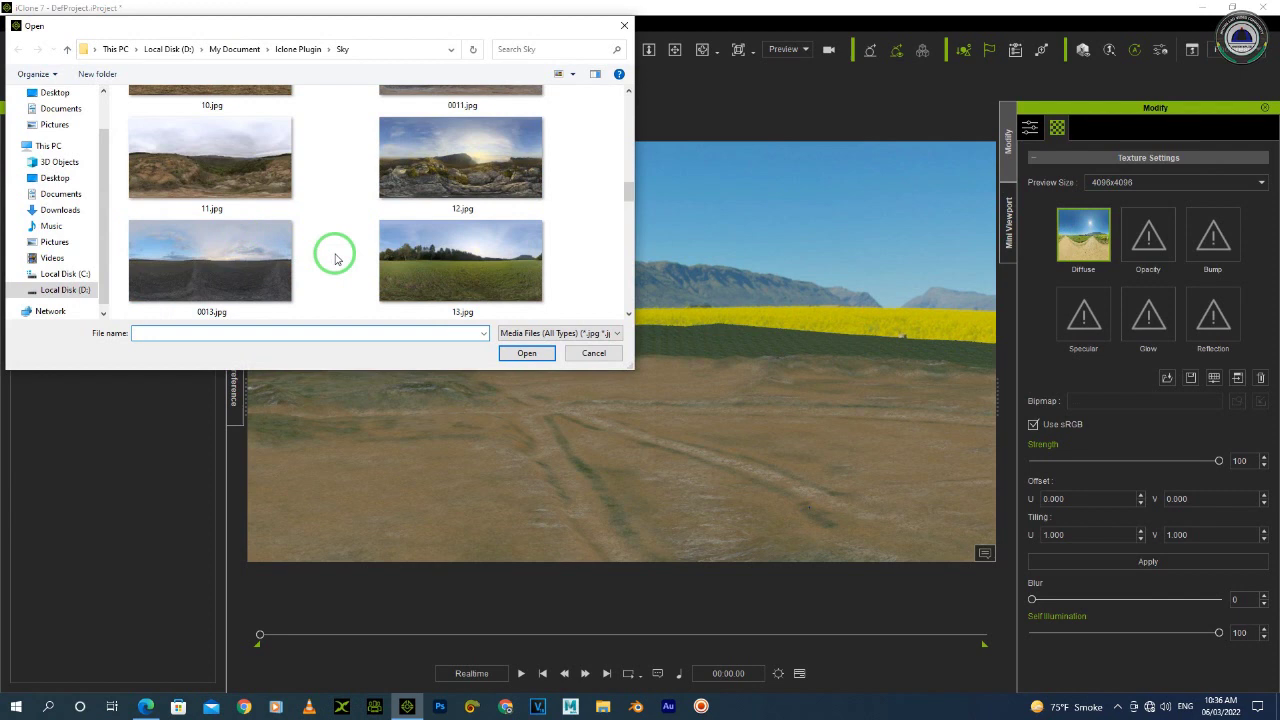
scroll(335, 259, "down", 10)
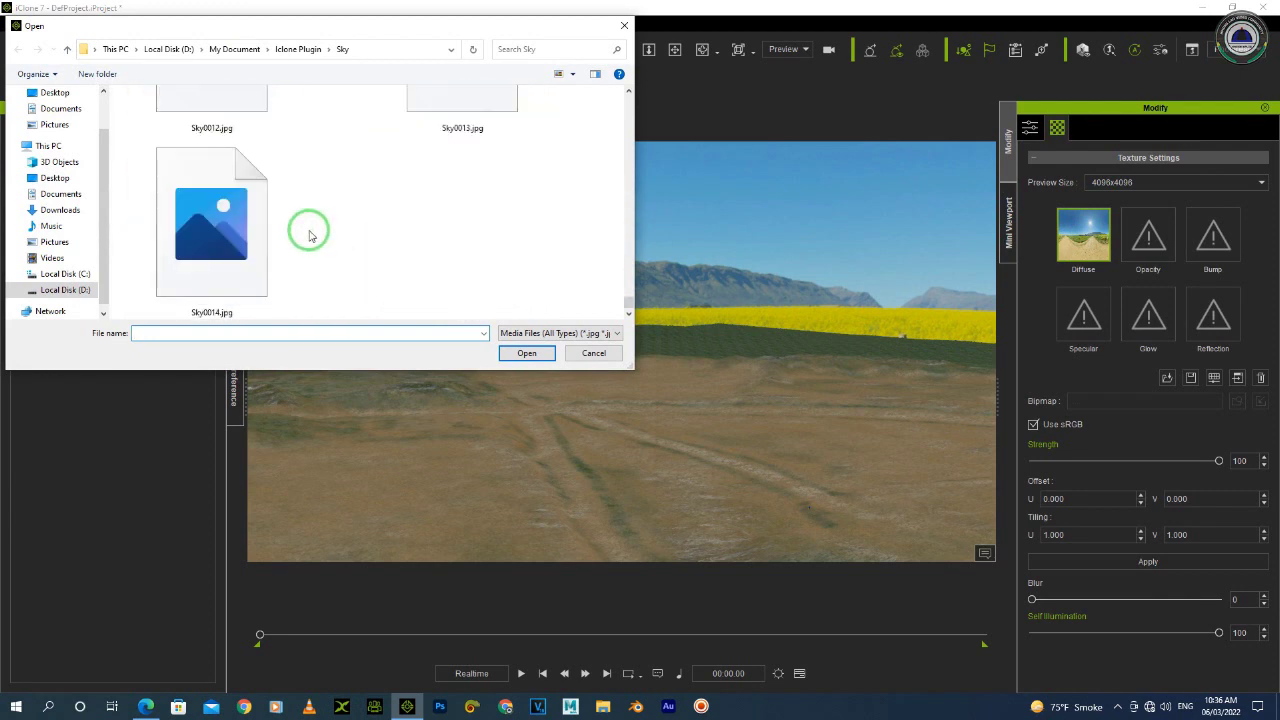
scroll(310, 236, "up", 1)
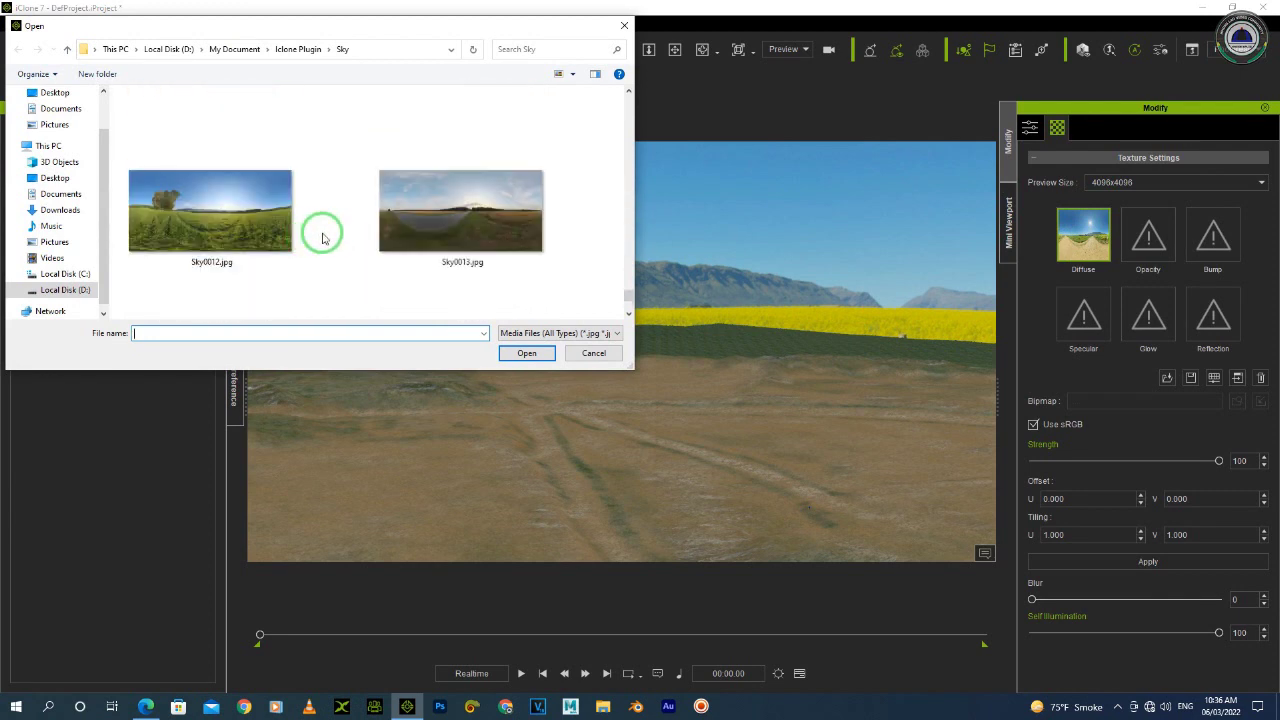
scroll(245, 232, "up", 3)
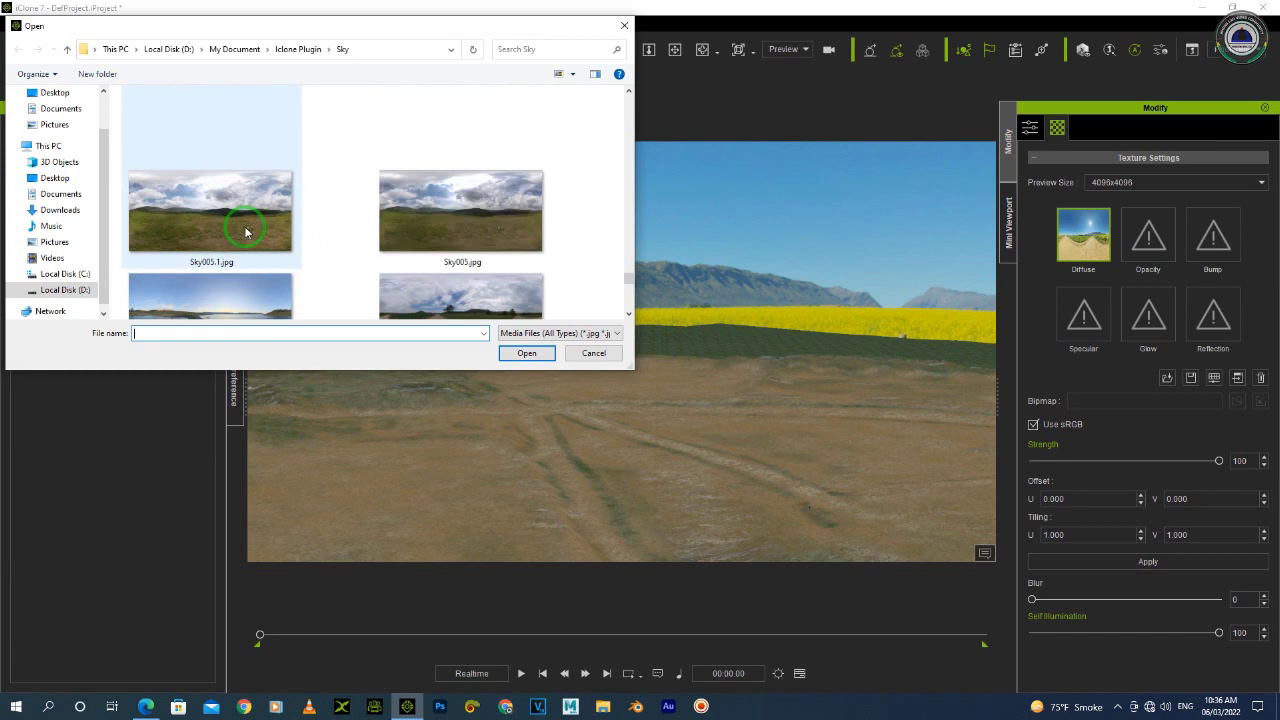
double_click(245, 228)
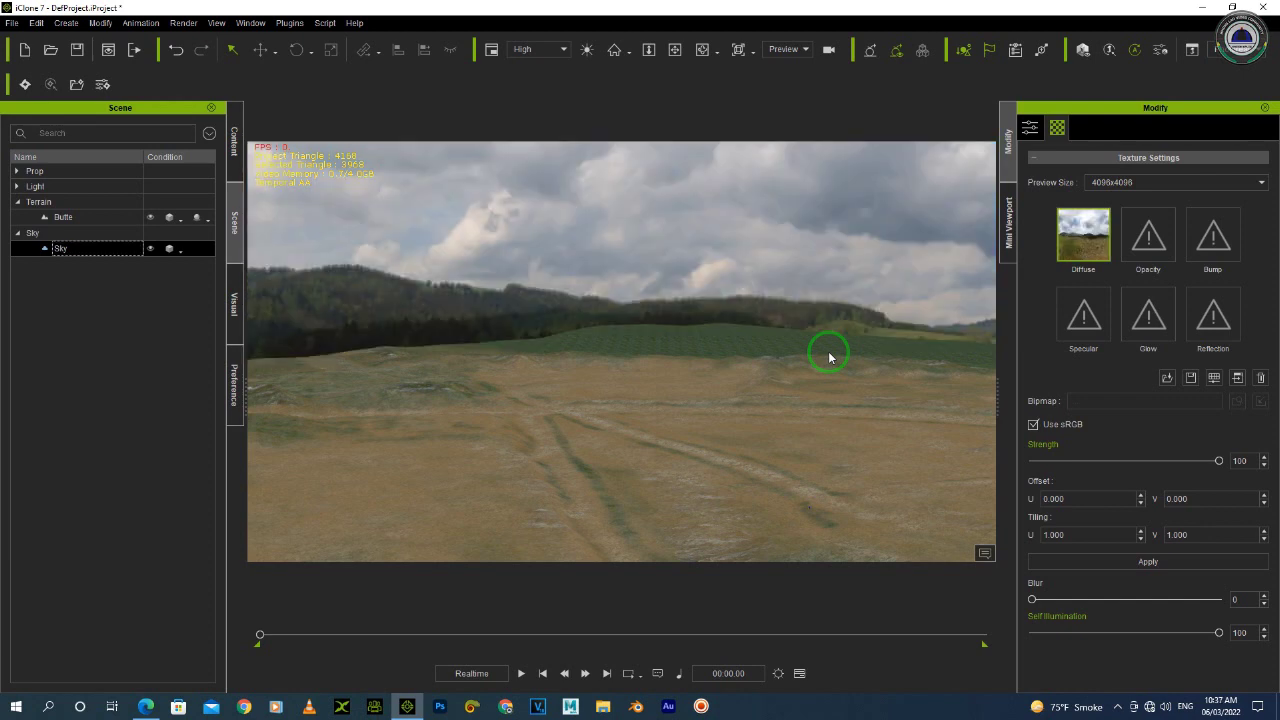
right_click_drag(575, 349, 762, 437)
left_click_drag(563, 437, 637, 398)
right_click_drag(637, 398, 558, 424)
Try 16.jpg as the Sky's diffuse texture and check how it meets the terrain
double_click(1083, 236)
scroll(420, 280, "down", 5)
scroll(370, 262, "down", 4)
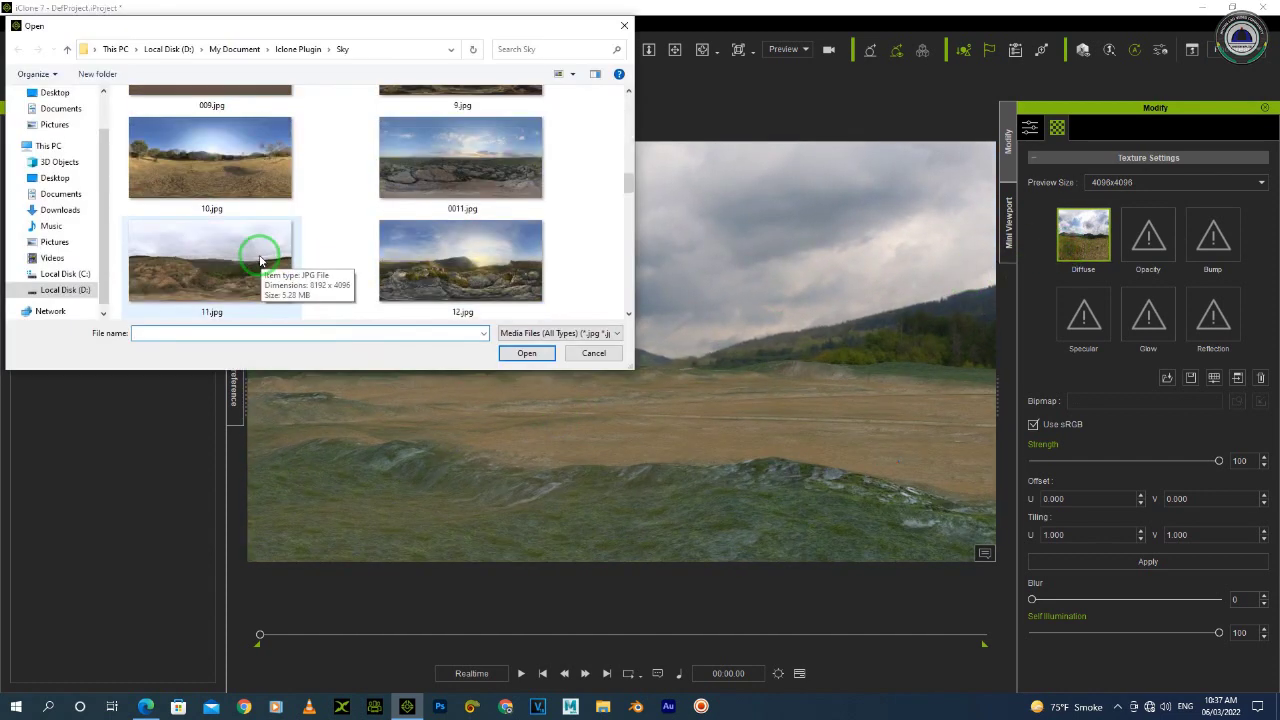
scroll(260, 262, "down", 3)
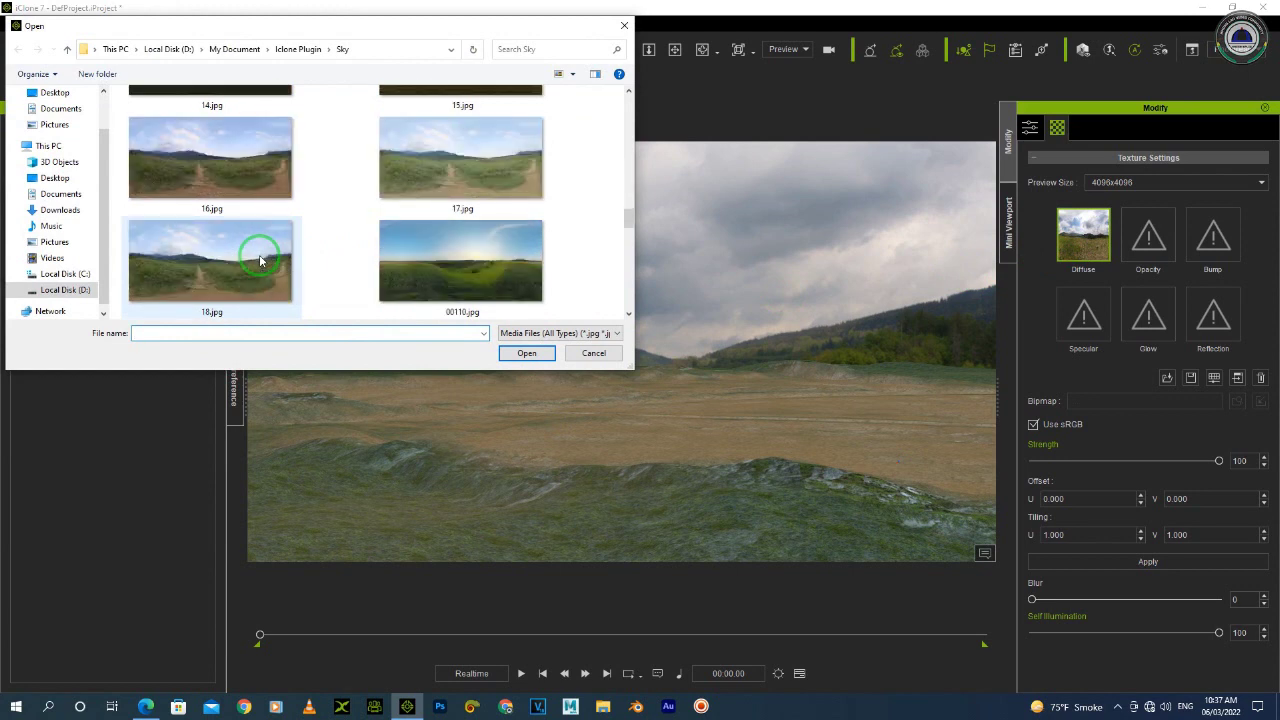
double_click(252, 187)
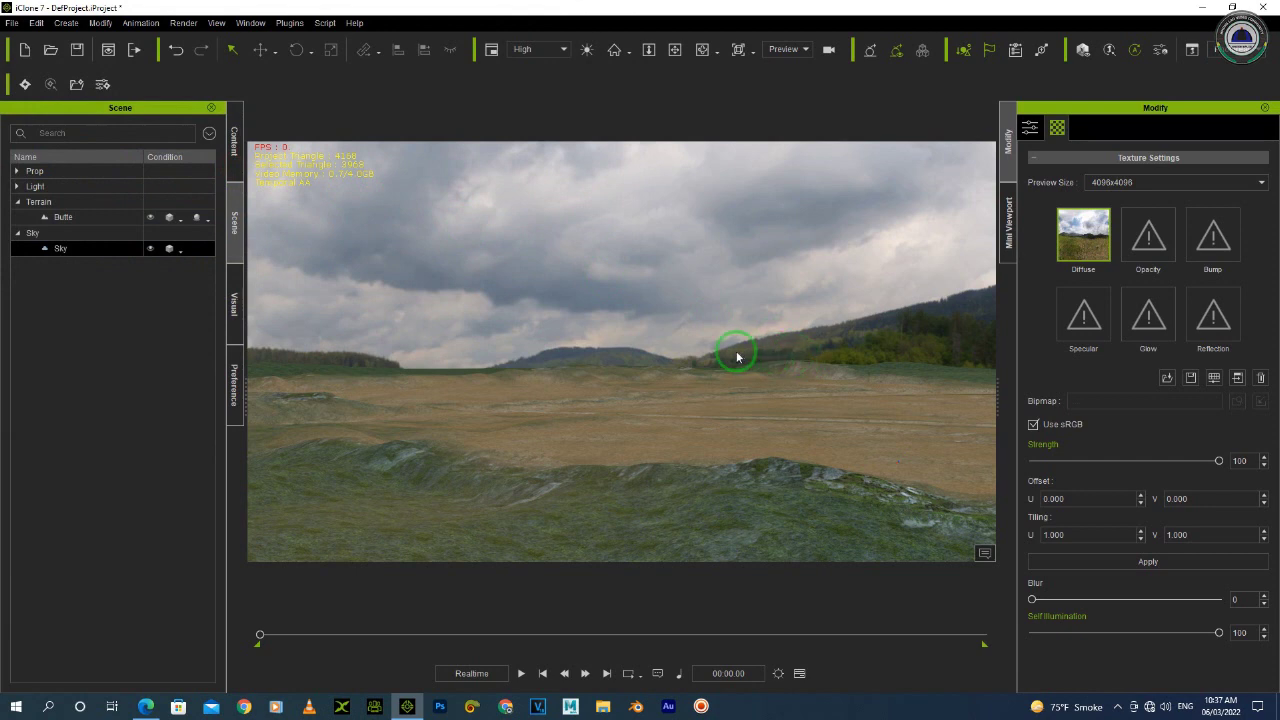
right_click_drag(829, 413, 531, 402)
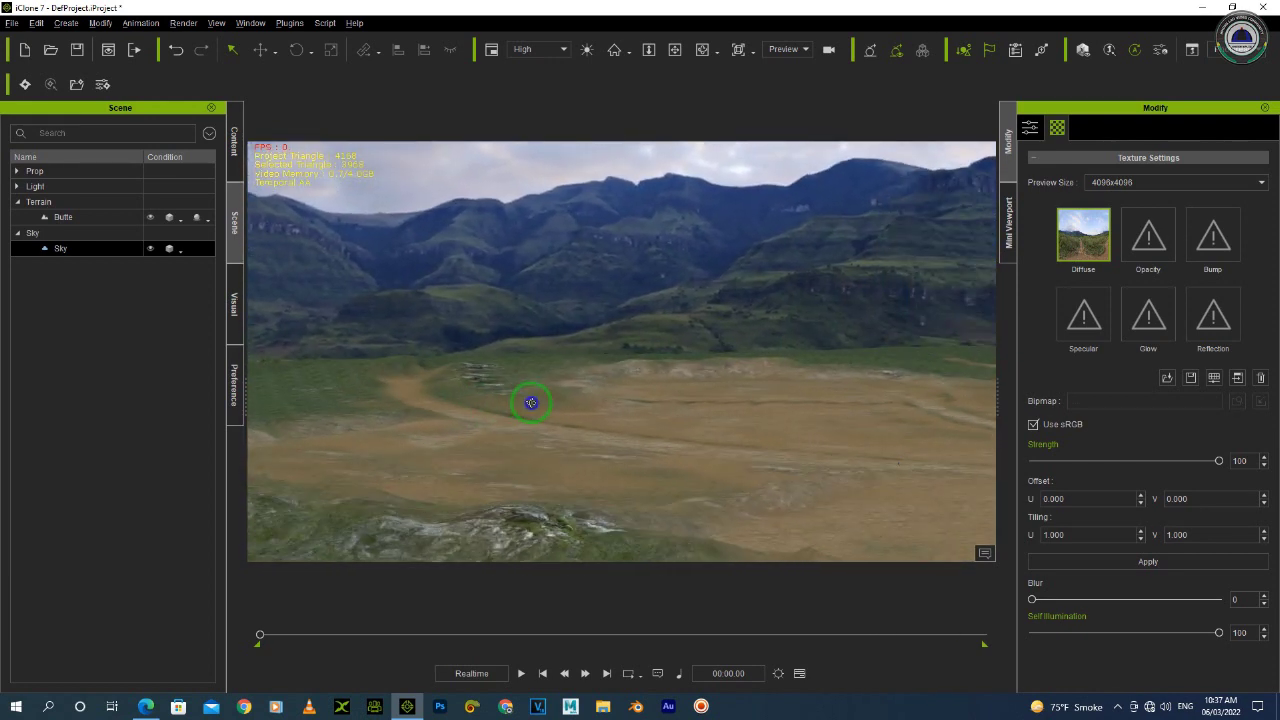
Try 7.jpg as the Sky's diffuse texture
double_click(1104, 234)
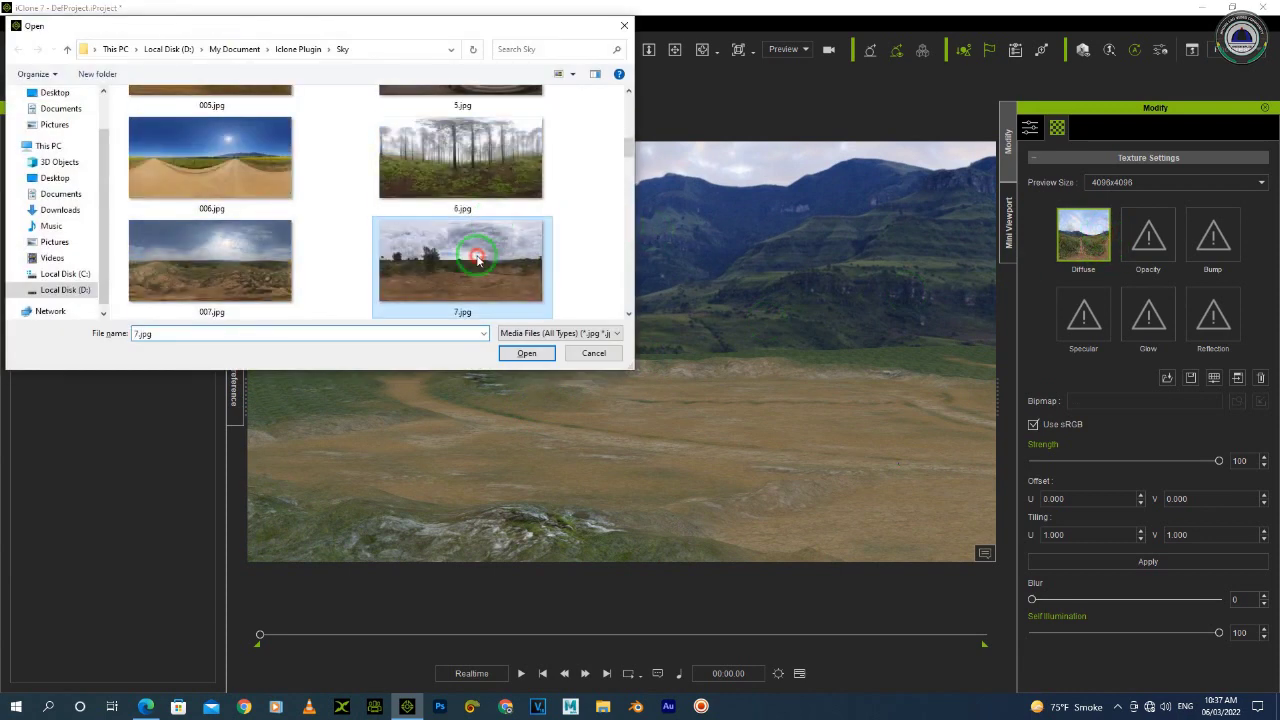
double_click(491, 226)
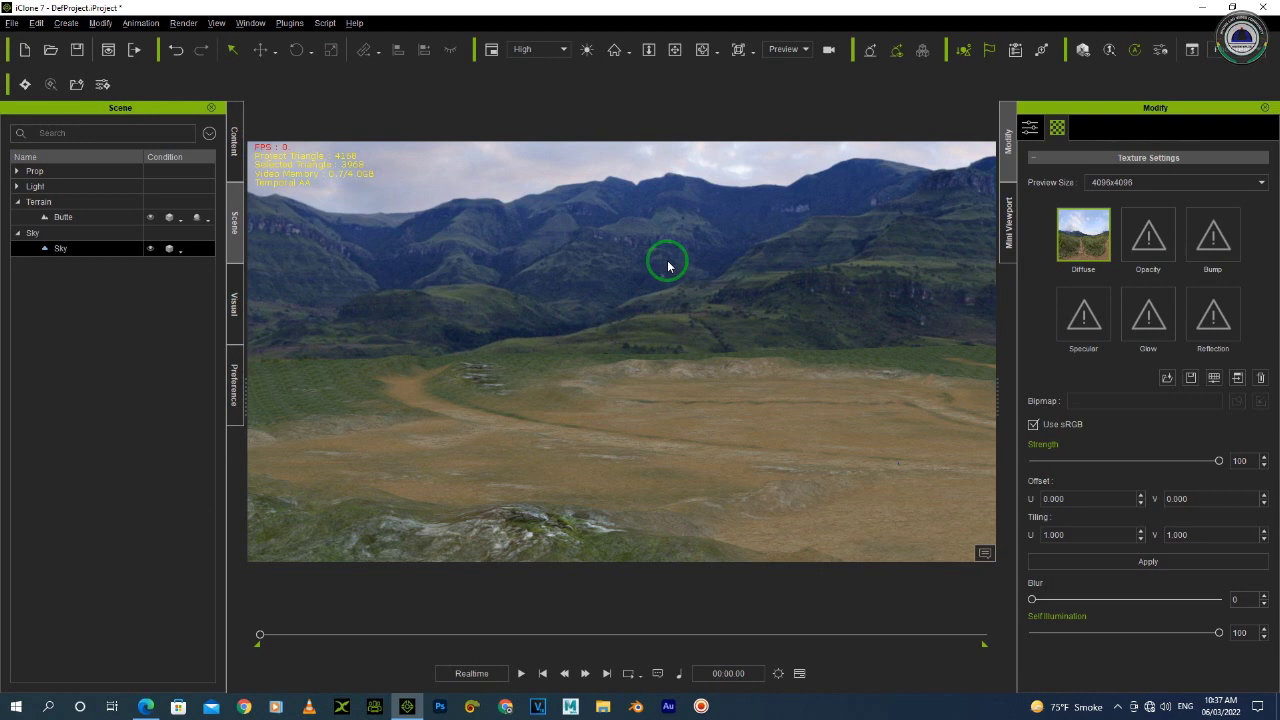
Load 001.jpg as the Sky's diffuse texture and inspect the horizon around the terrain from several angles
double_click(1085, 238)
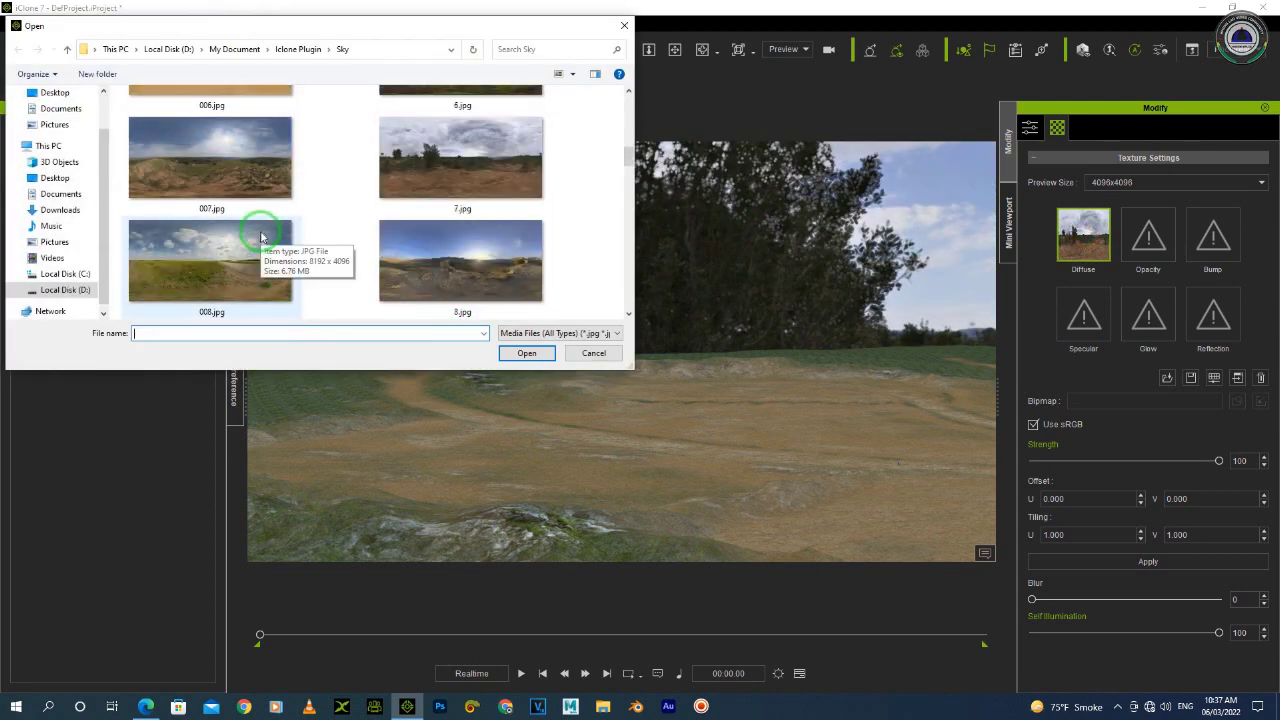
scroll(327, 205, "up", 3)
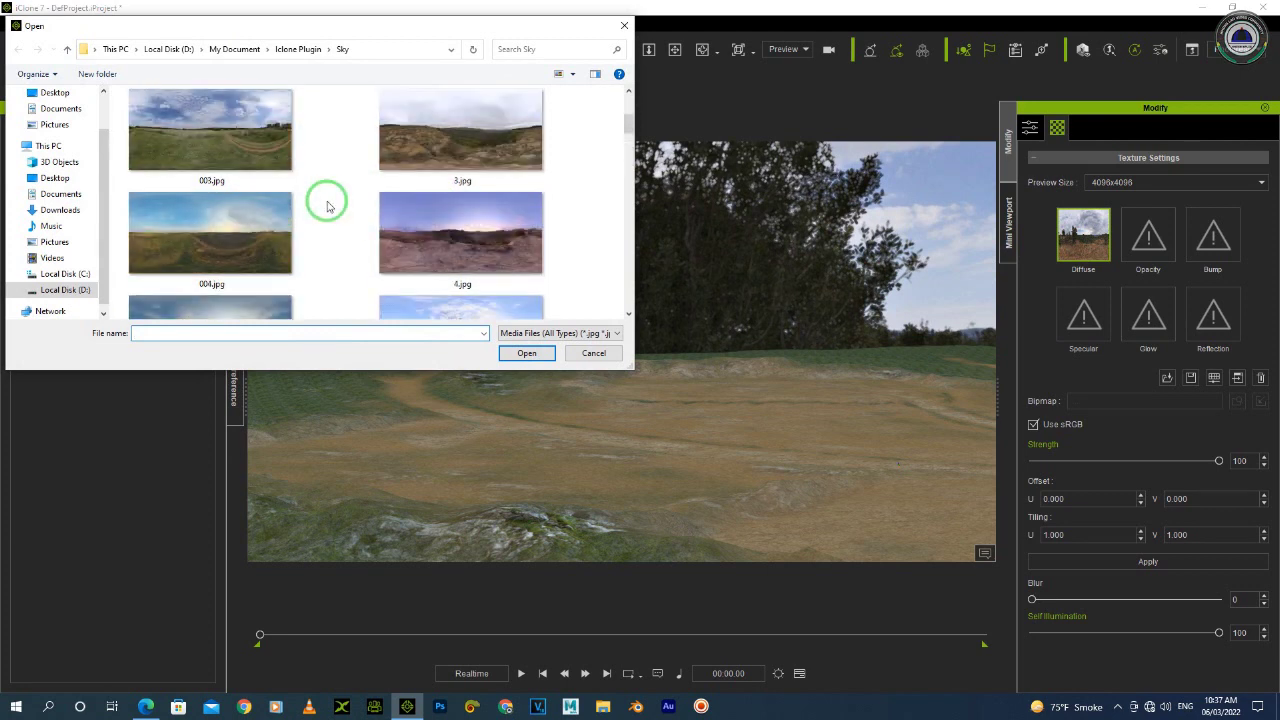
scroll(249, 240, "up", 2)
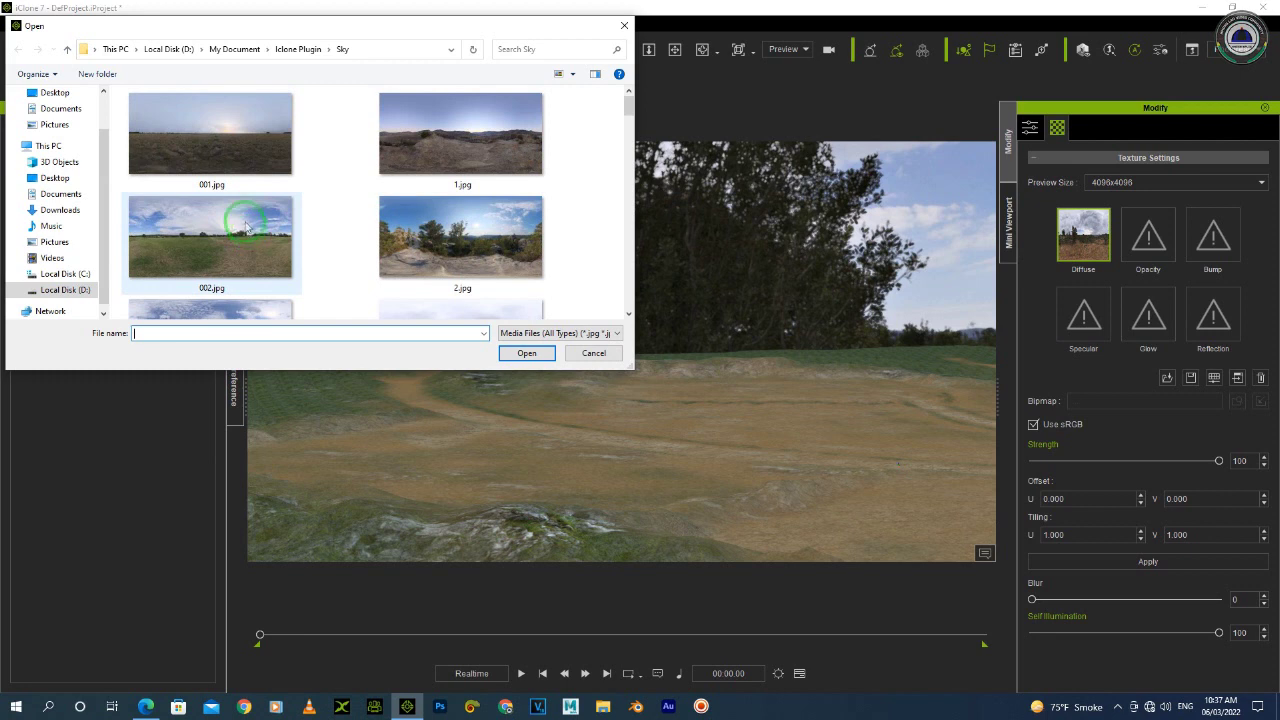
double_click(239, 149)
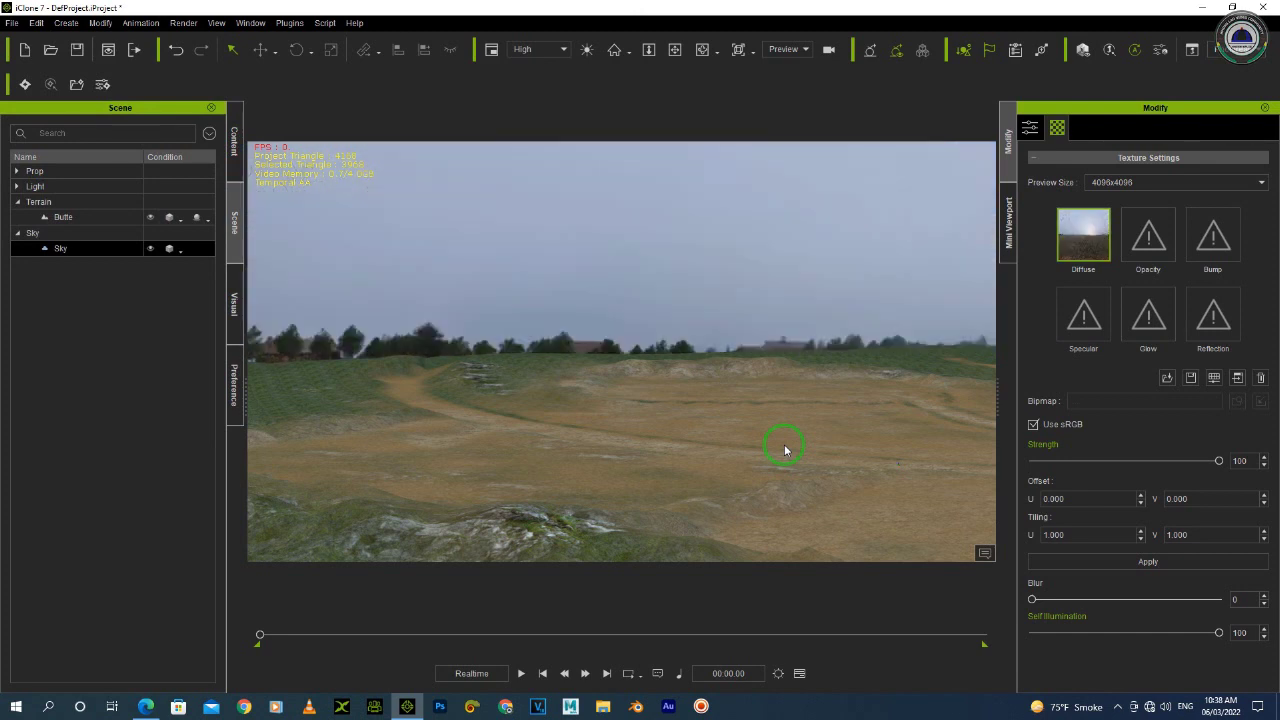
right_click_drag(814, 424, 471, 429, "alt")
right_click_drag(760, 430, 387, 418, "alt")
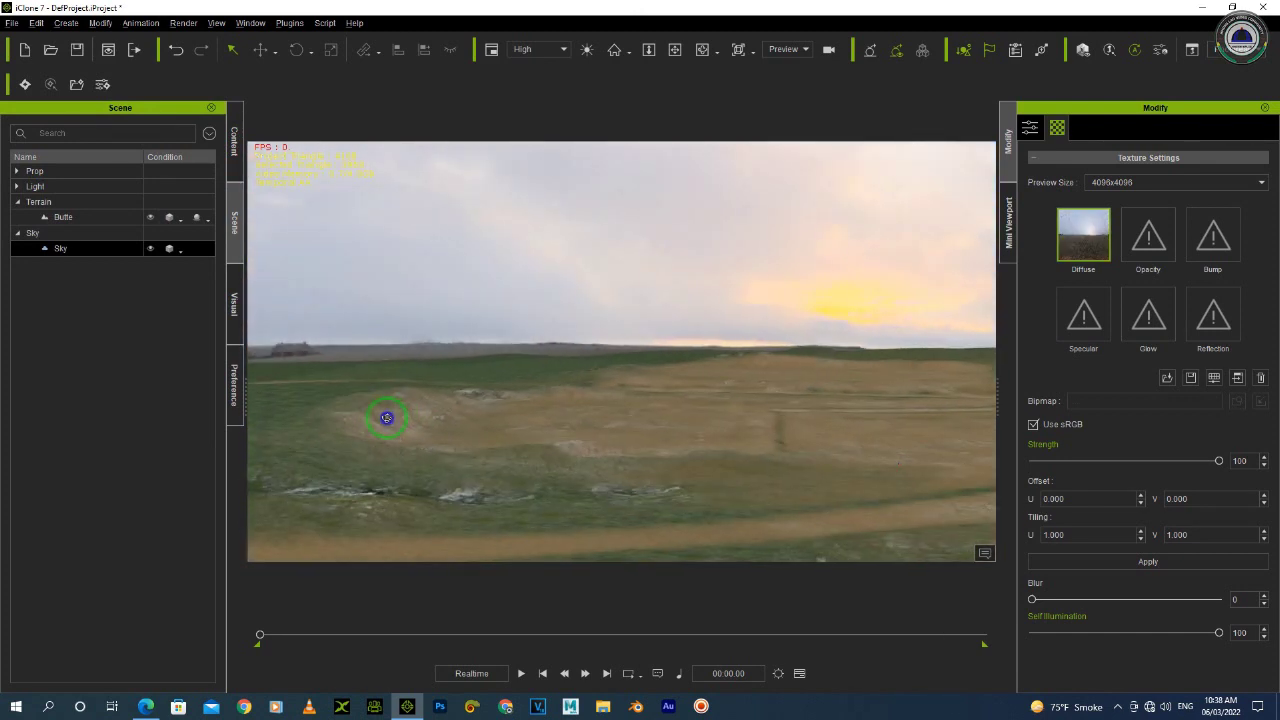
right_click_drag(745, 387, 554, 423)
right_click_drag(663, 411, 385, 393)
right_click_drag(553, 397, 714, 381)
right_click_drag(794, 349, 659, 323)
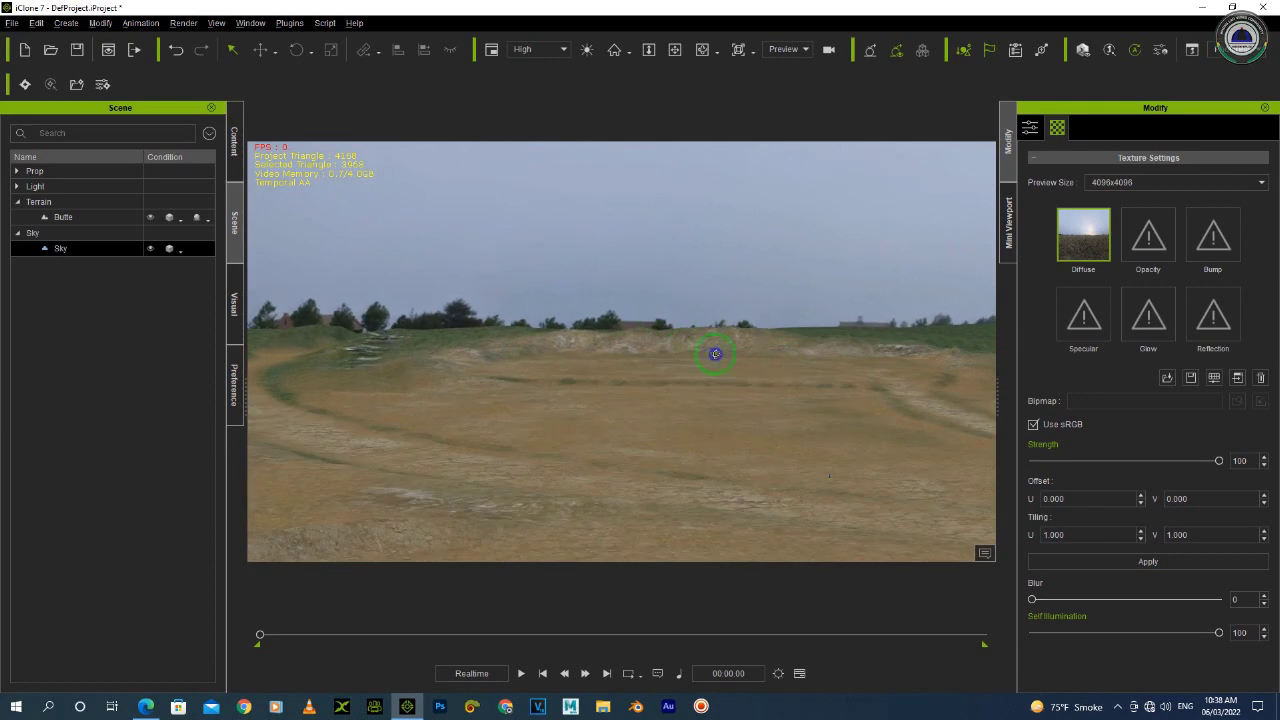
Browse the Sky folder for another diffuse image to use as the backdrop
left_click(1078, 234)
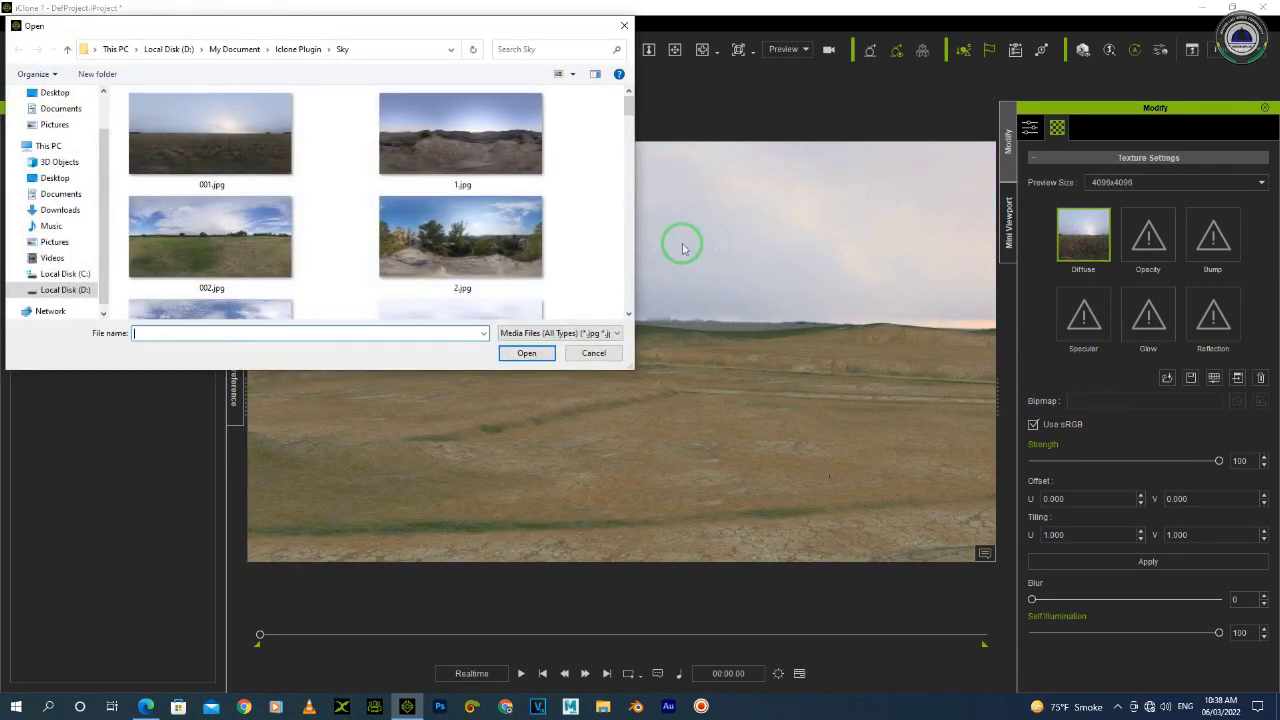
scroll(462, 238, "down", 5)
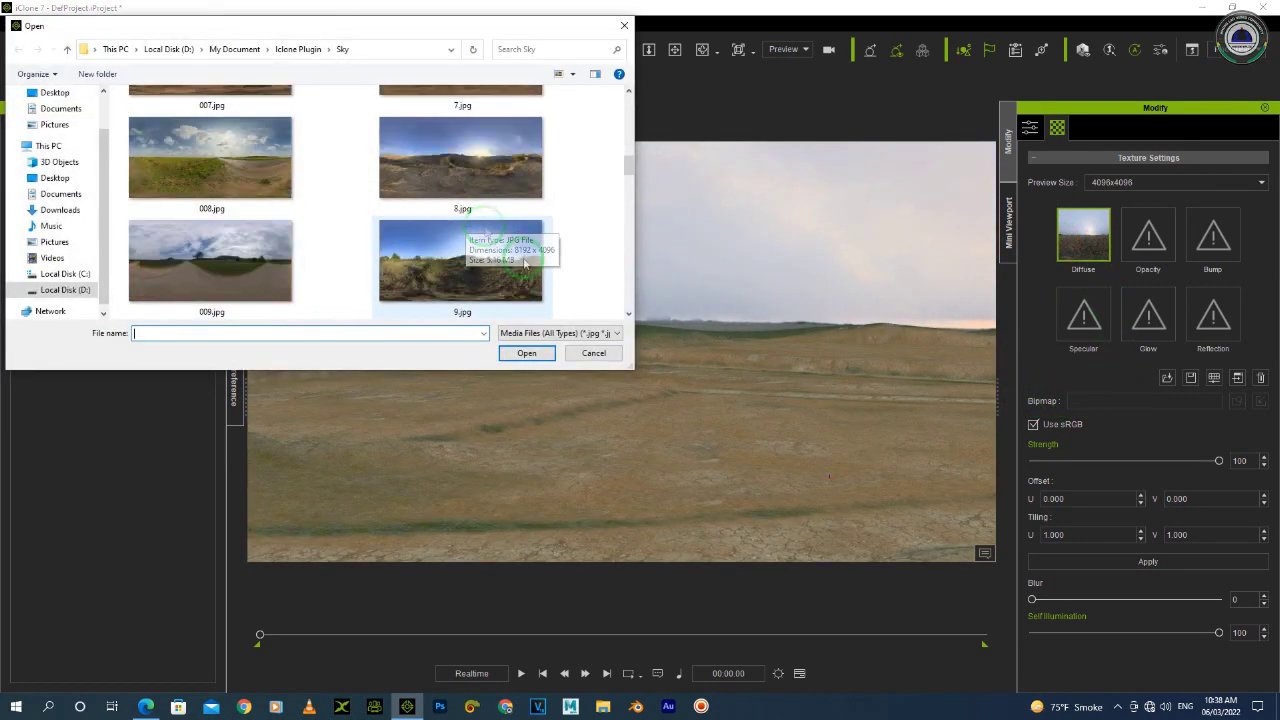
left_click(1126, 708)
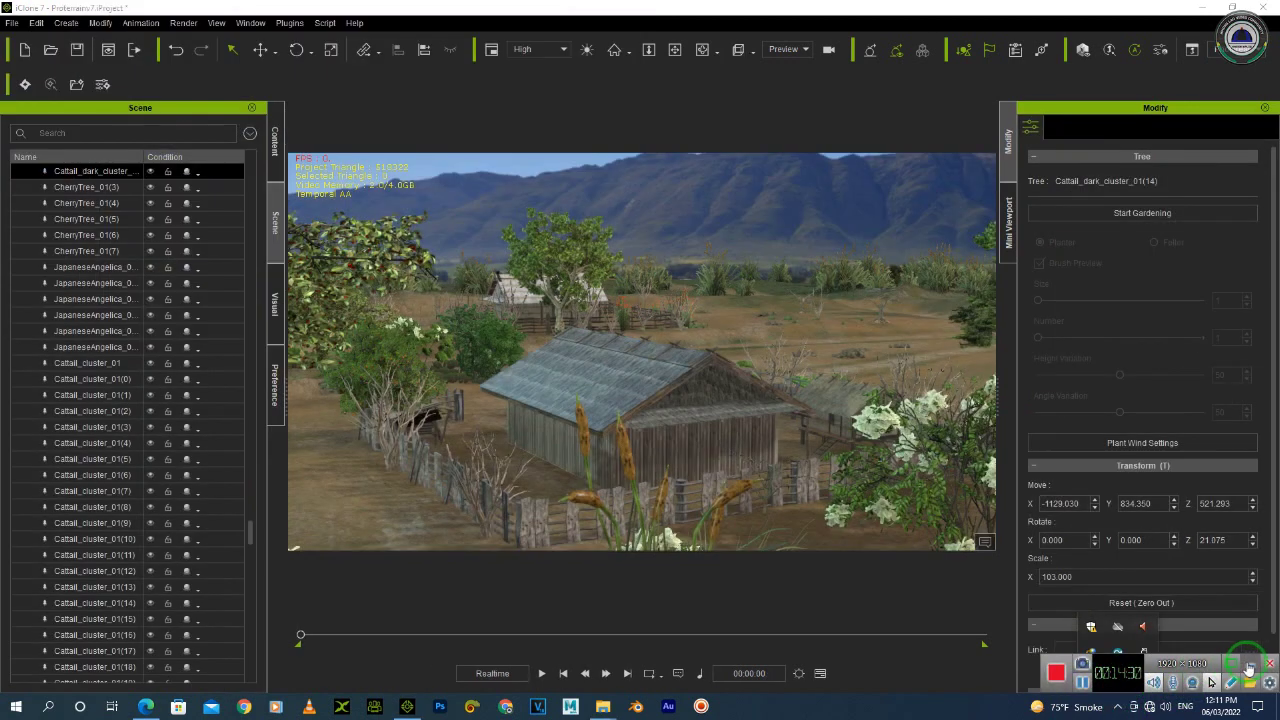
Select the TSev002 house and examine the village scene's buildings, fences, rocks and plants from several angles
left_click(684, 378)
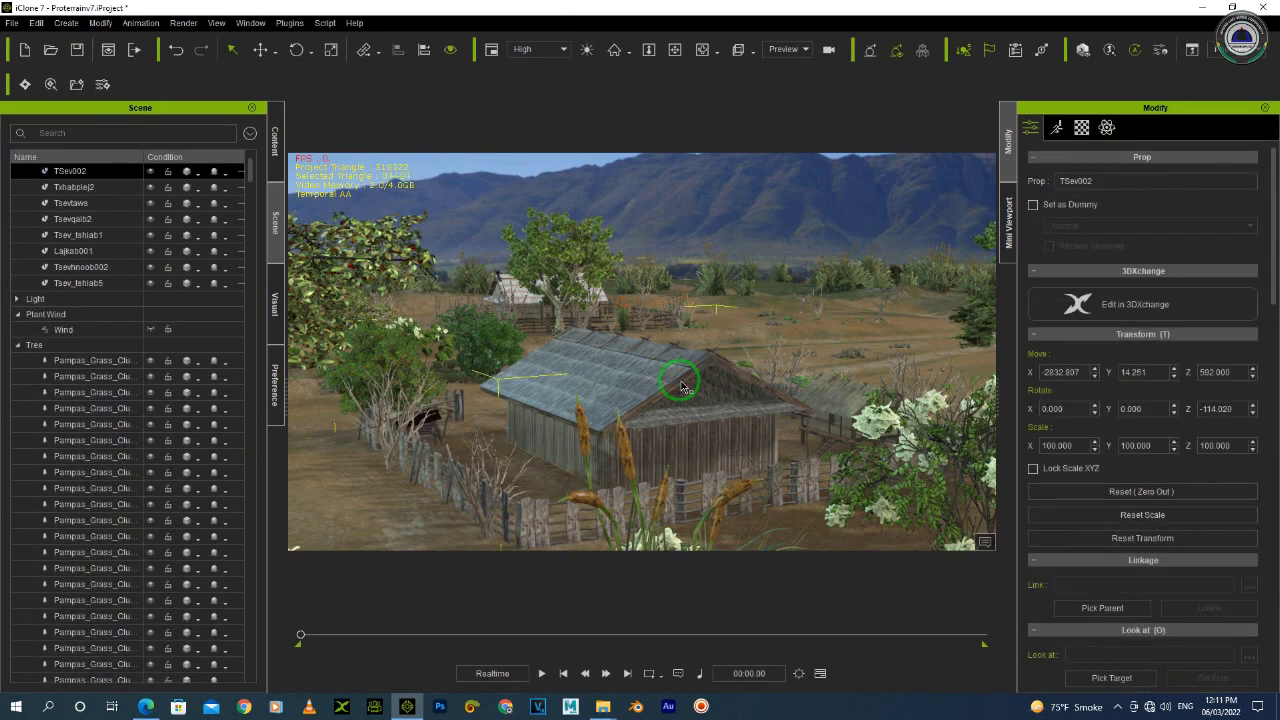
right_click_drag(726, 388, 600, 398)
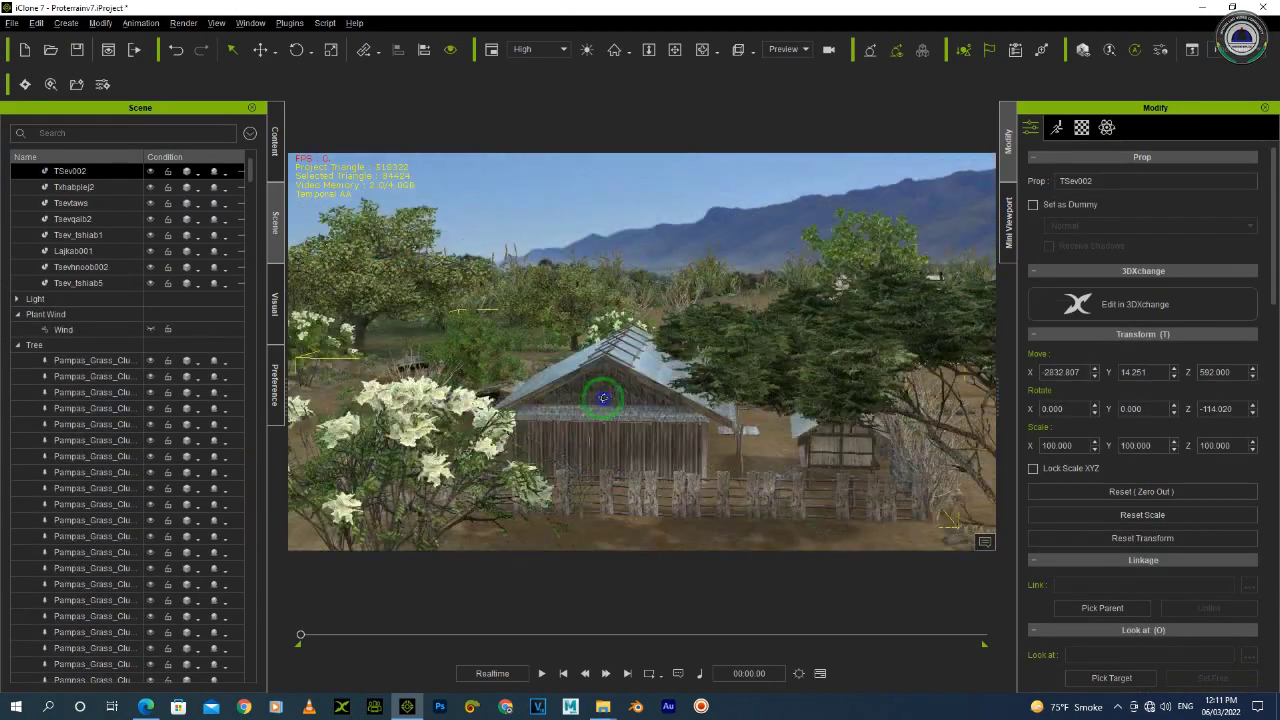
right_click_drag(792, 416, 827, 420)
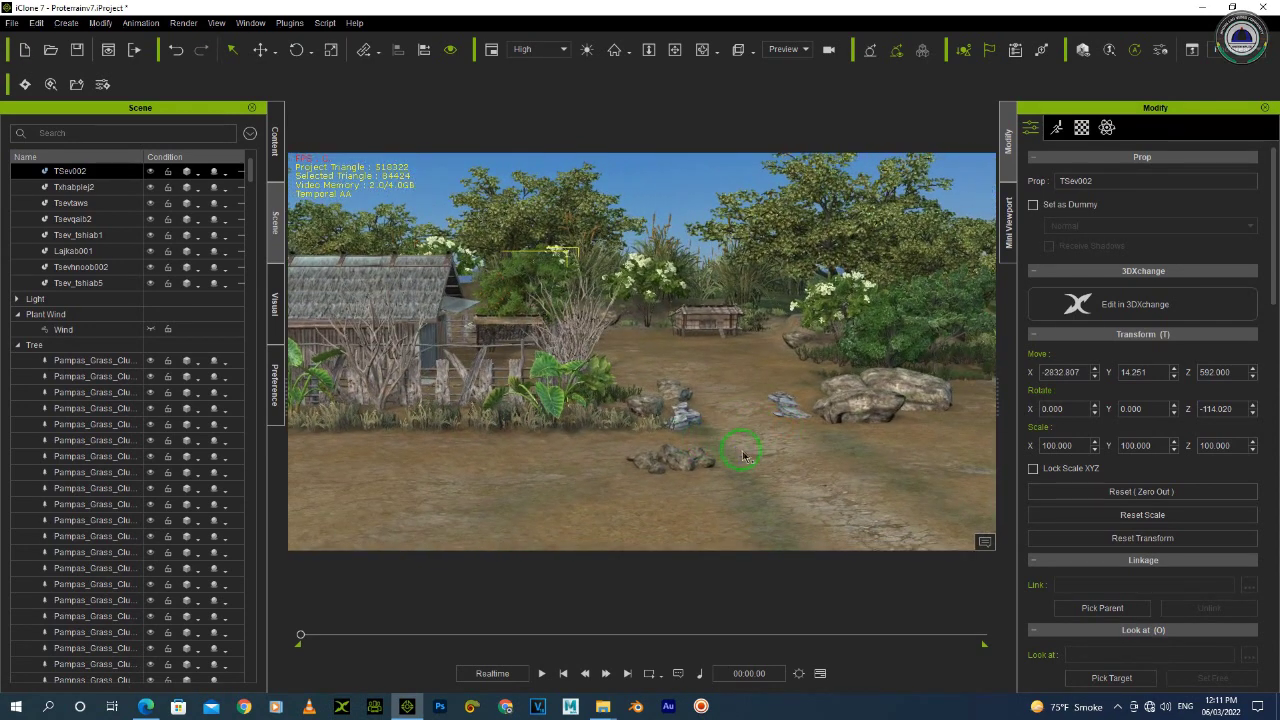
mouse_move(954, 454)
right_mouse_down()
mouse_move(791, 458)
mouse_move(960, 463)
right_mouse_up()
left_click_drag(700, 414, 839, 427)
right_click_drag(838, 427, 776, 402)
right_click_drag(866, 364, 905, 372)
right_click_drag(623, 366, 731, 387)
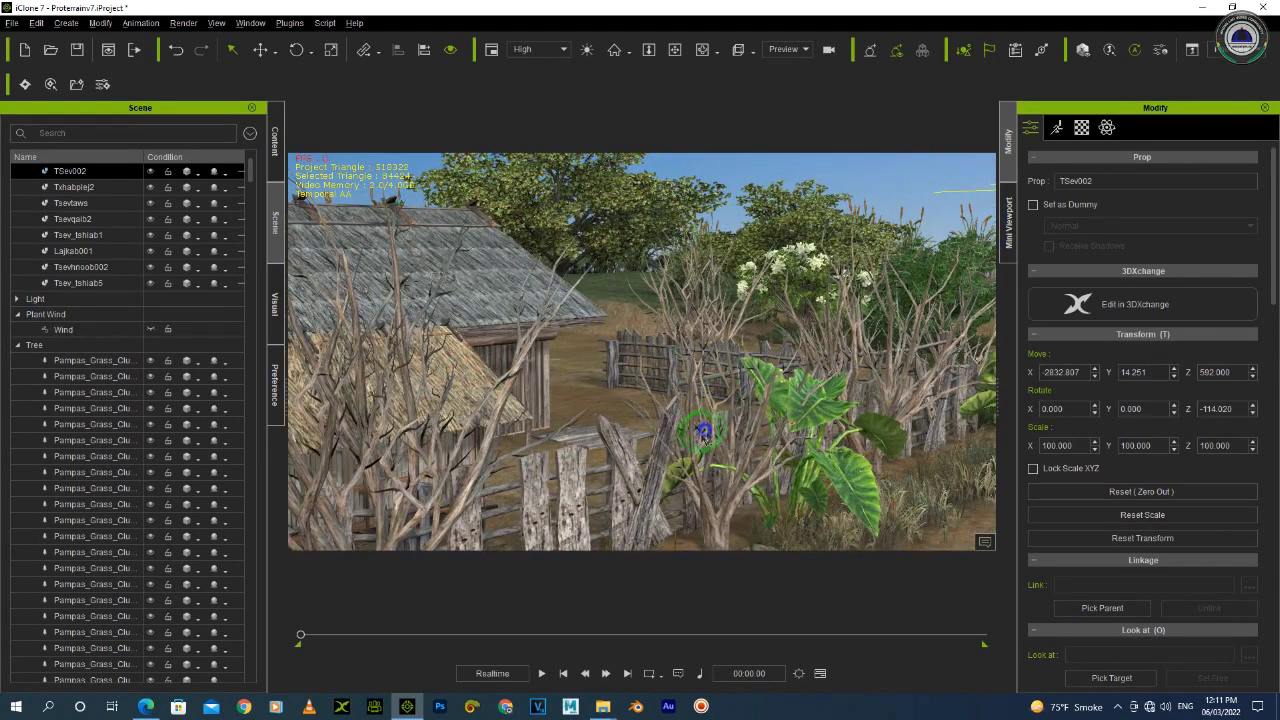
right_click_drag(704, 436, 569, 440)
left_click(569, 440)
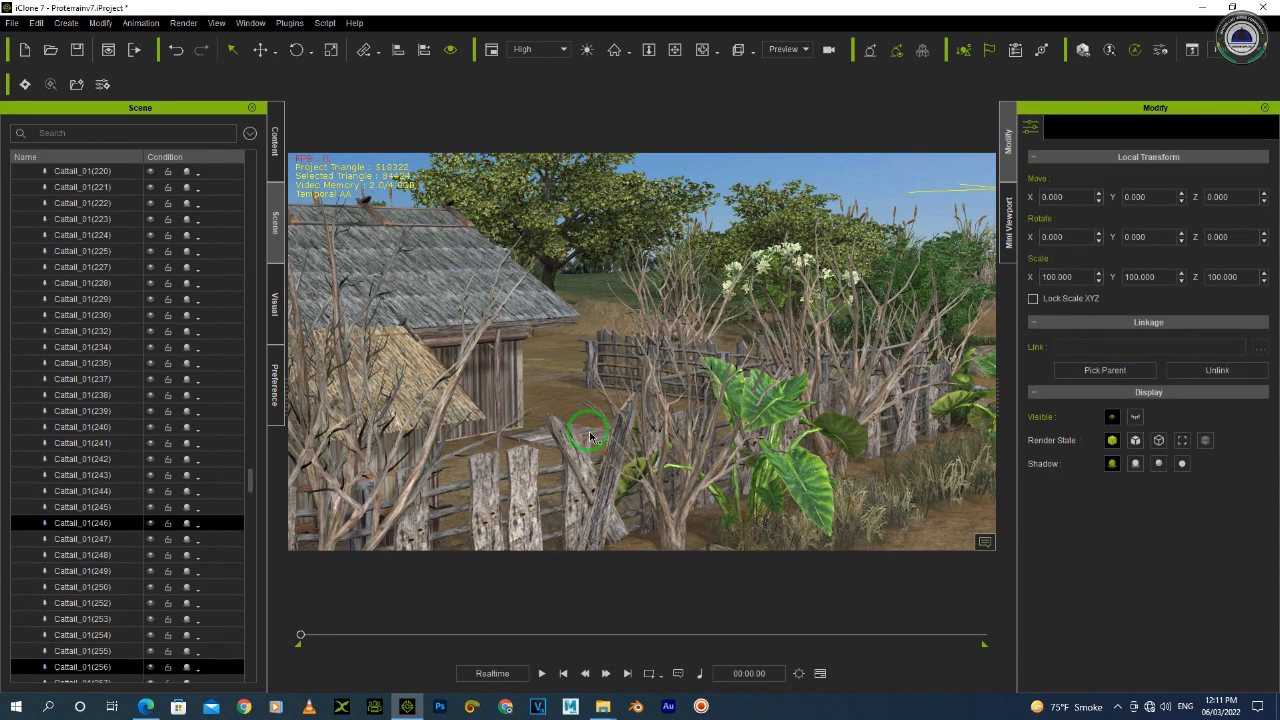
left_click(590, 436)
right_click_drag(688, 366, 687, 407)
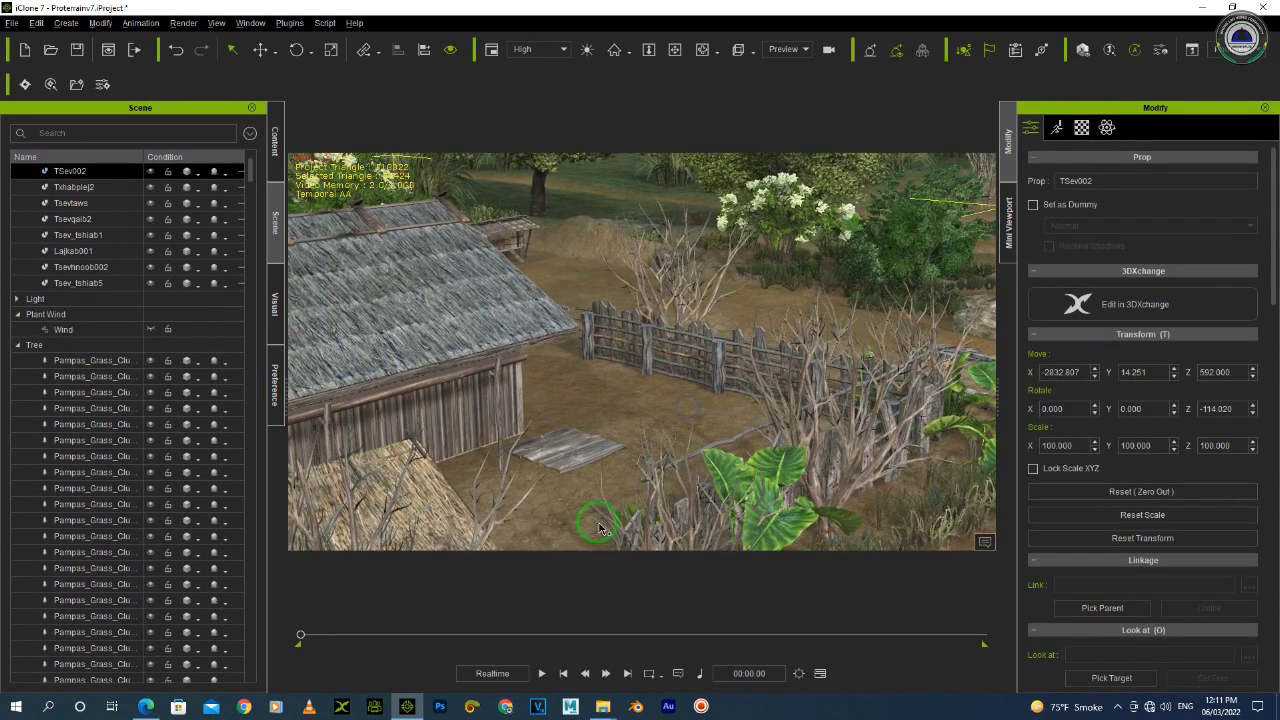
Switch to File Explorer and browse the Khoomnoj, Koshmoob and Laujkaub prop folders inside Tsev3D
mouse_move(603, 706)
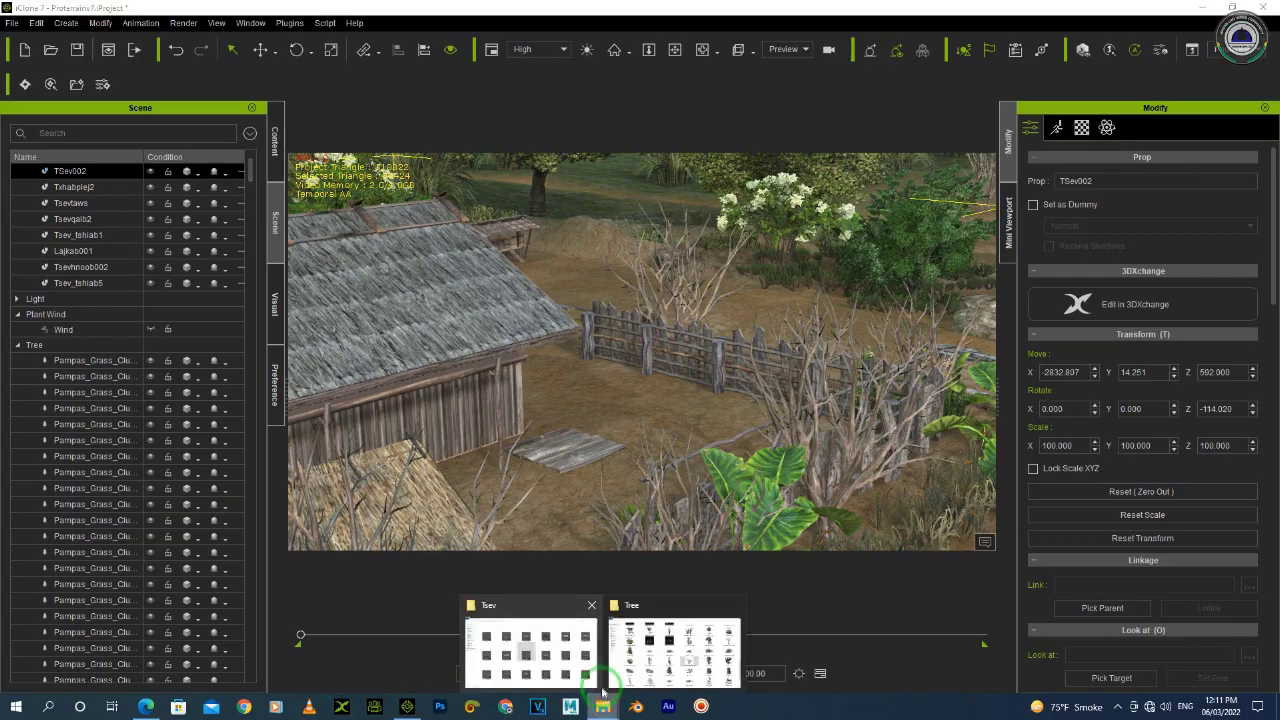
left_click(560, 648)
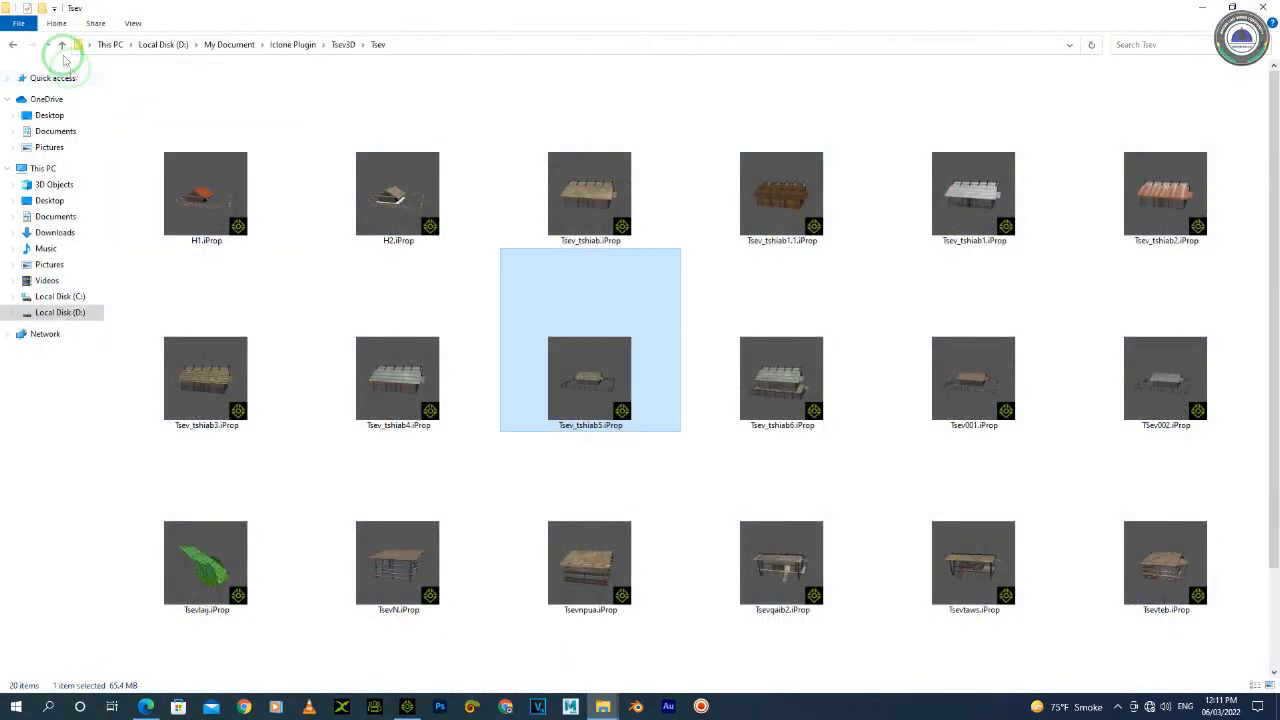
left_click(58, 46)
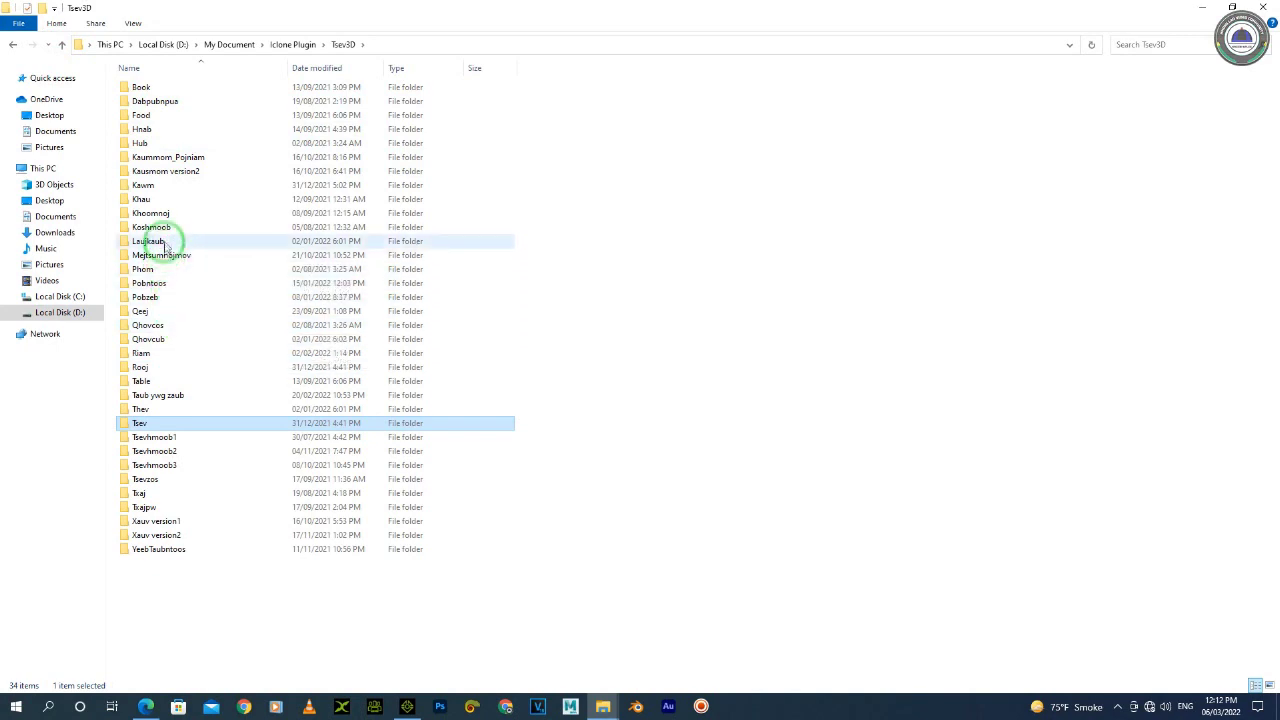
left_click(163, 226)
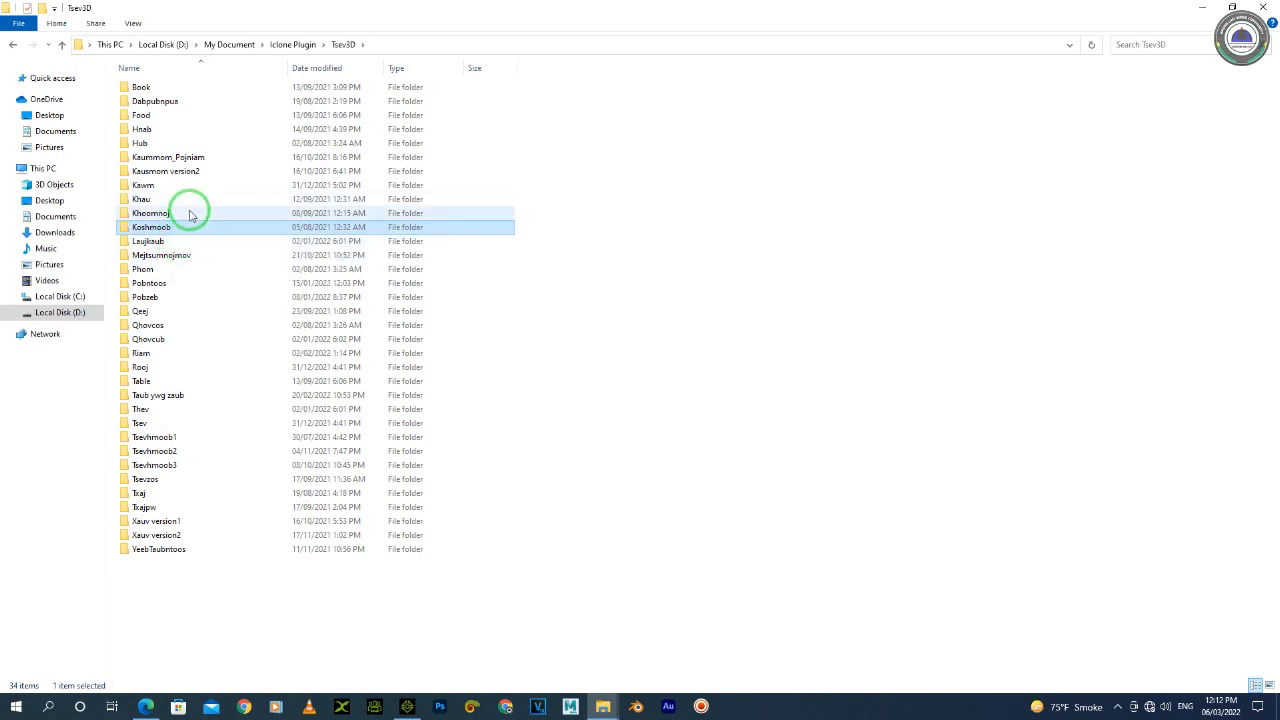
double_click(190, 214)
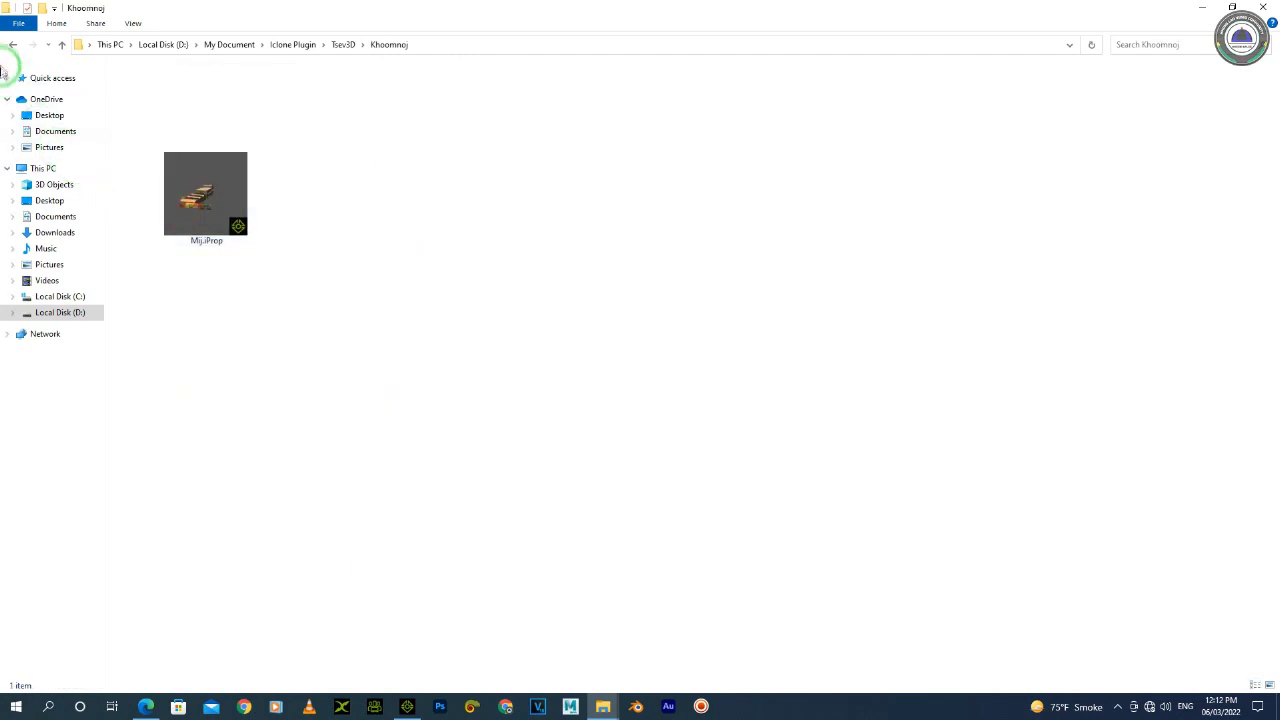
left_click(12, 44)
double_click(157, 228)
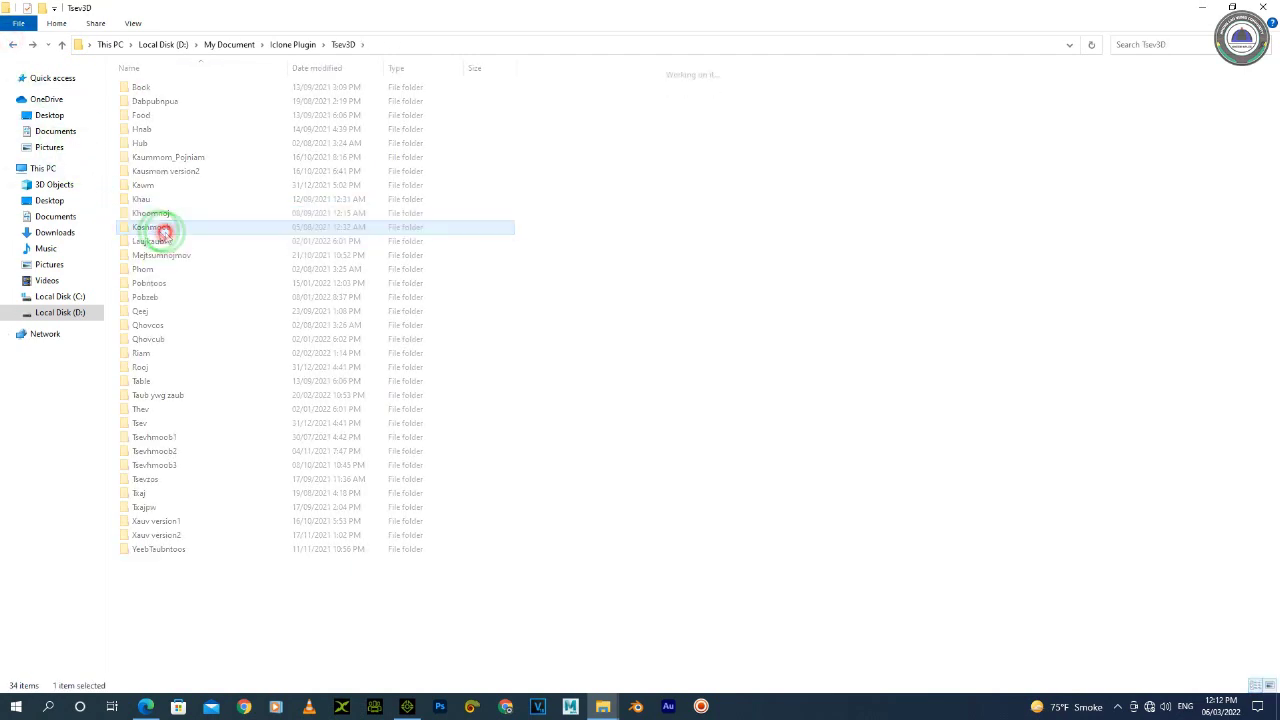
left_click(14, 45)
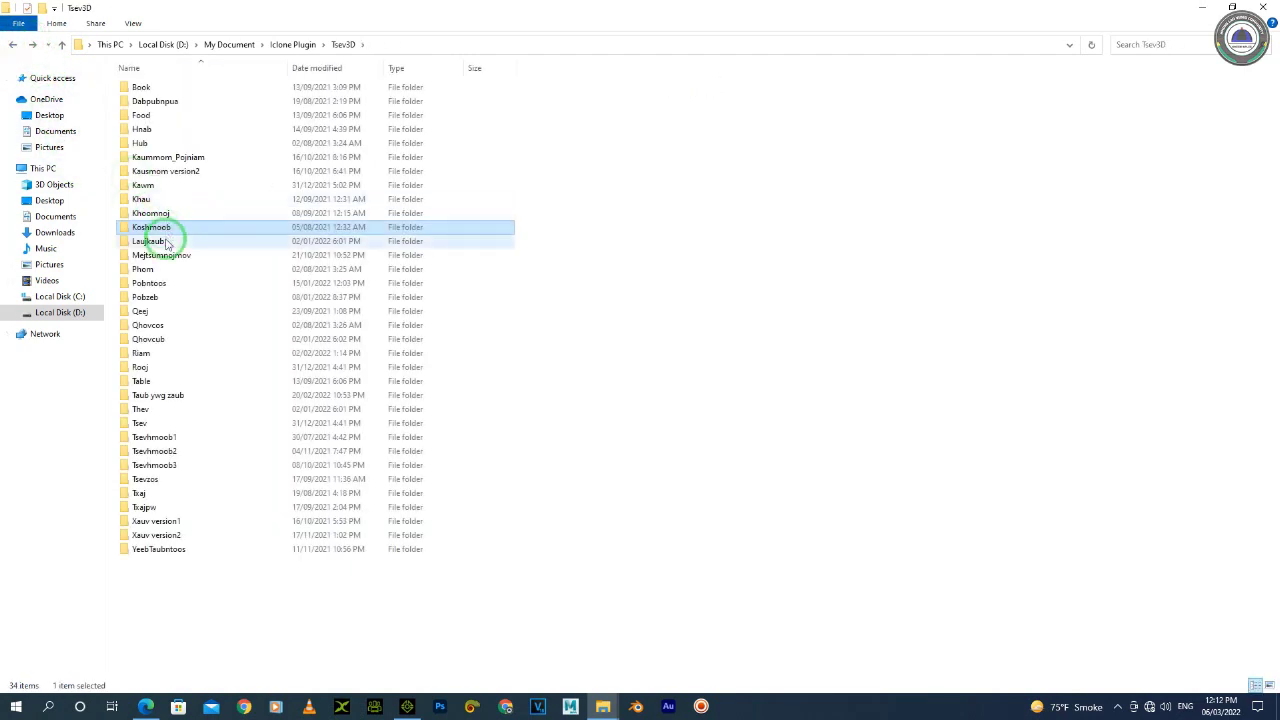
double_click(164, 244)
scroll(500, 349, "down", 3)
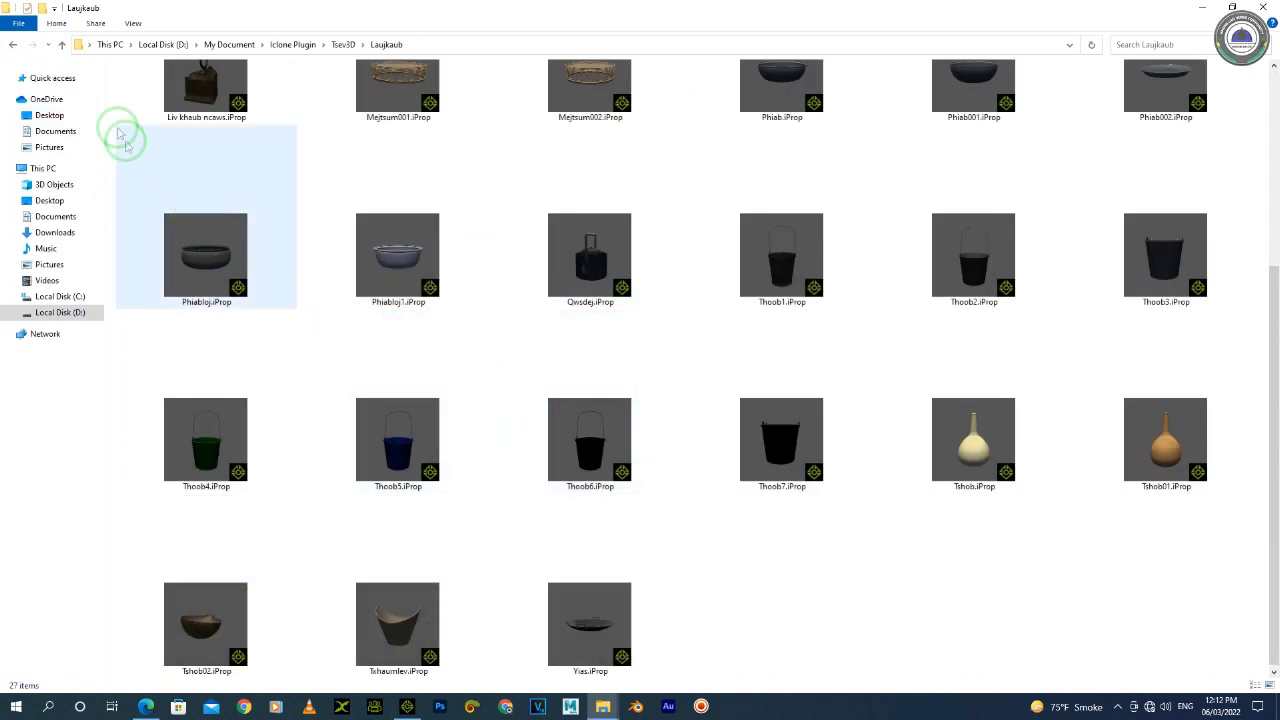
left_click(14, 44)
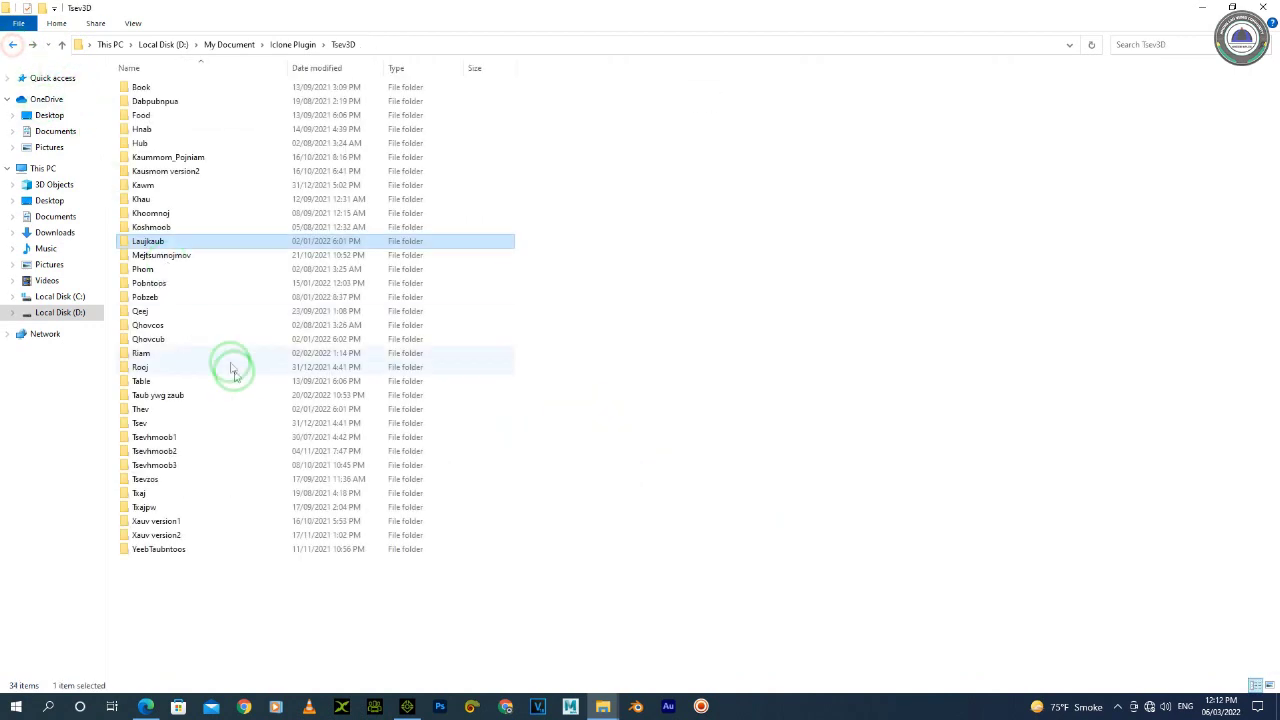
Open the Pobntoos folder and add the sud_low barrel prop to the iClone scene on the wooden planks beside the house
left_click(162, 257)
left_click(160, 268)
left_click(152, 283)
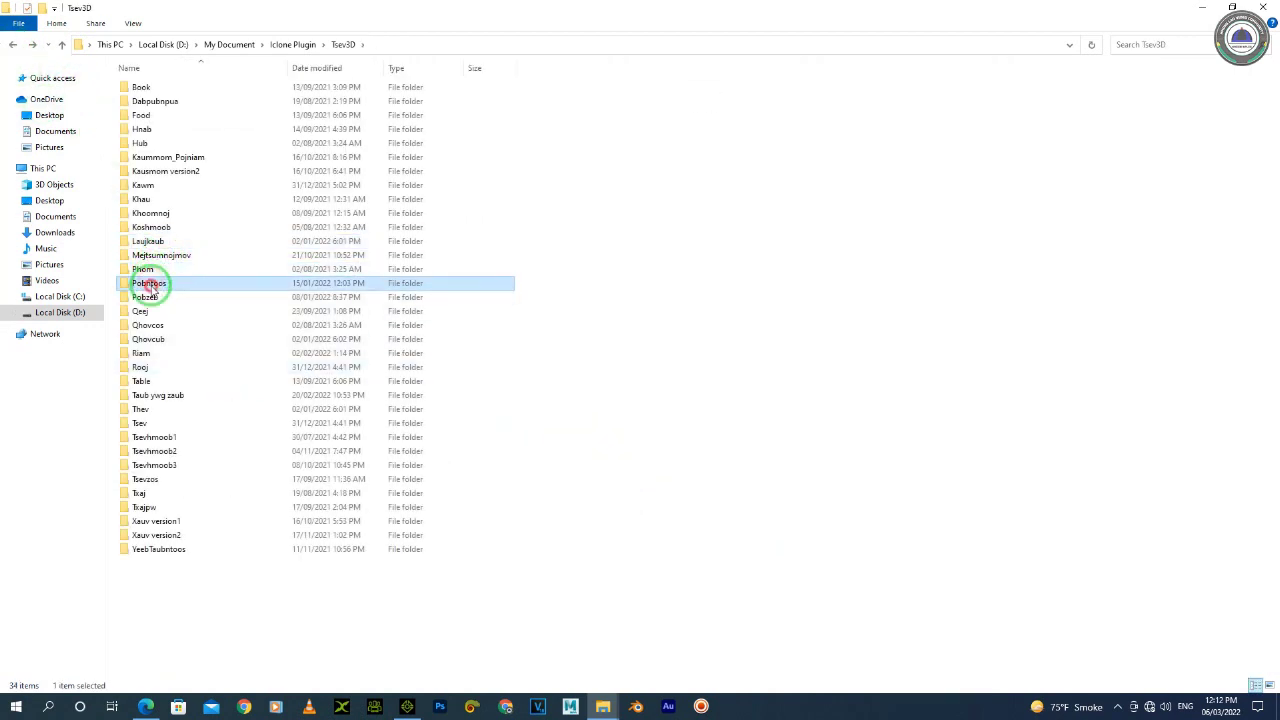
double_click(149, 284)
left_click_drag(416, 221, 605, 476)
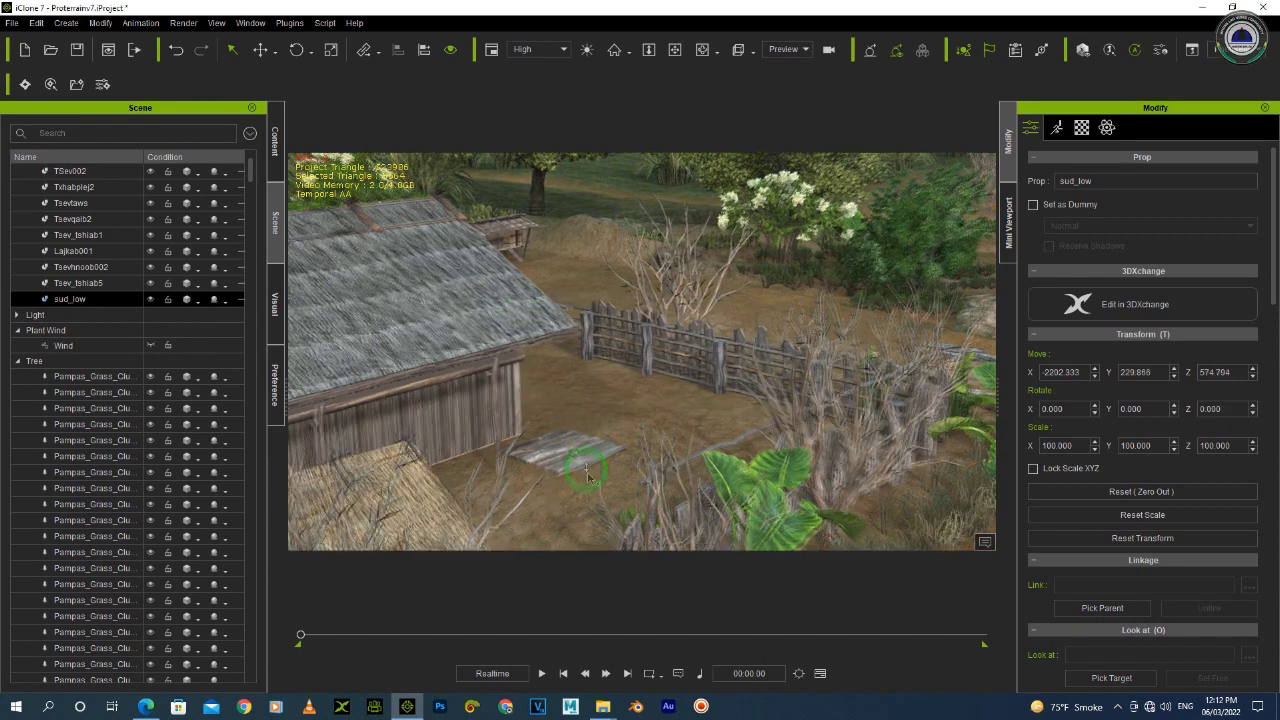
Scale the sud_low barrel up uniformly to about 546.76 and raise it to Z 675.139 above the planks
scroll(571, 460, "up", 4)
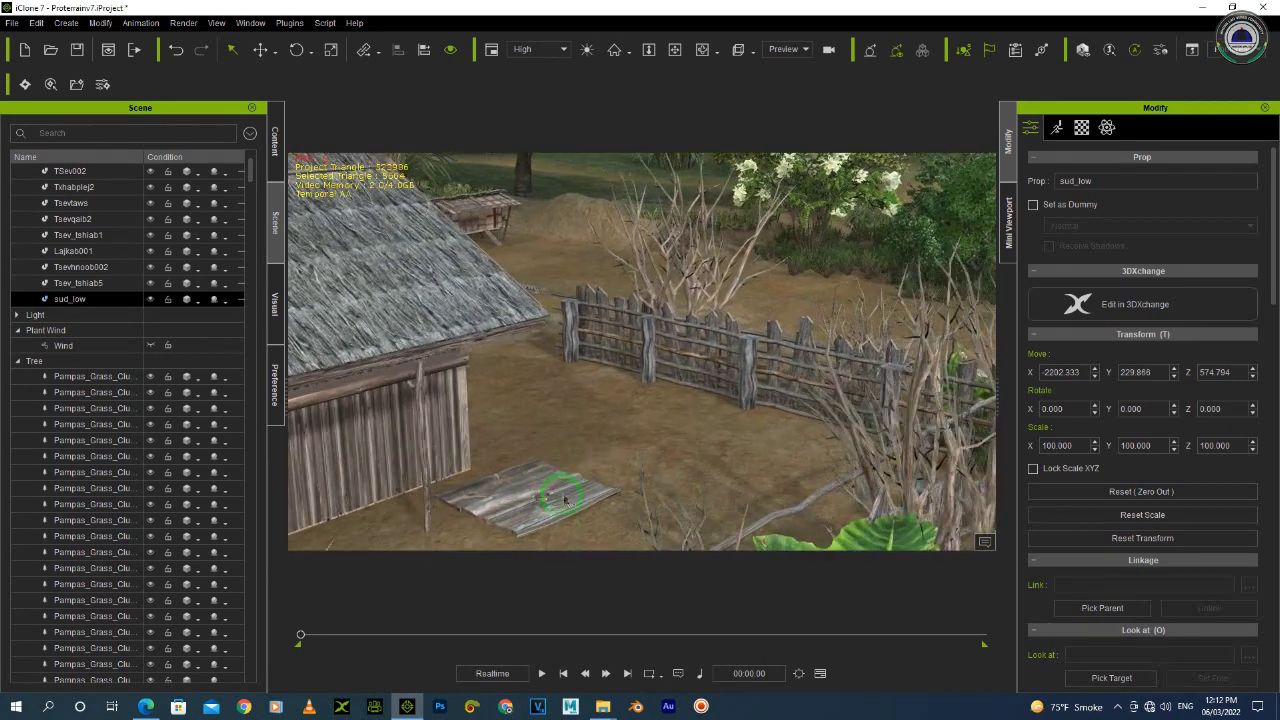
key("r")
left_click_drag(603, 470, 862, 378)
left_click_drag(576, 493, 590, 488)
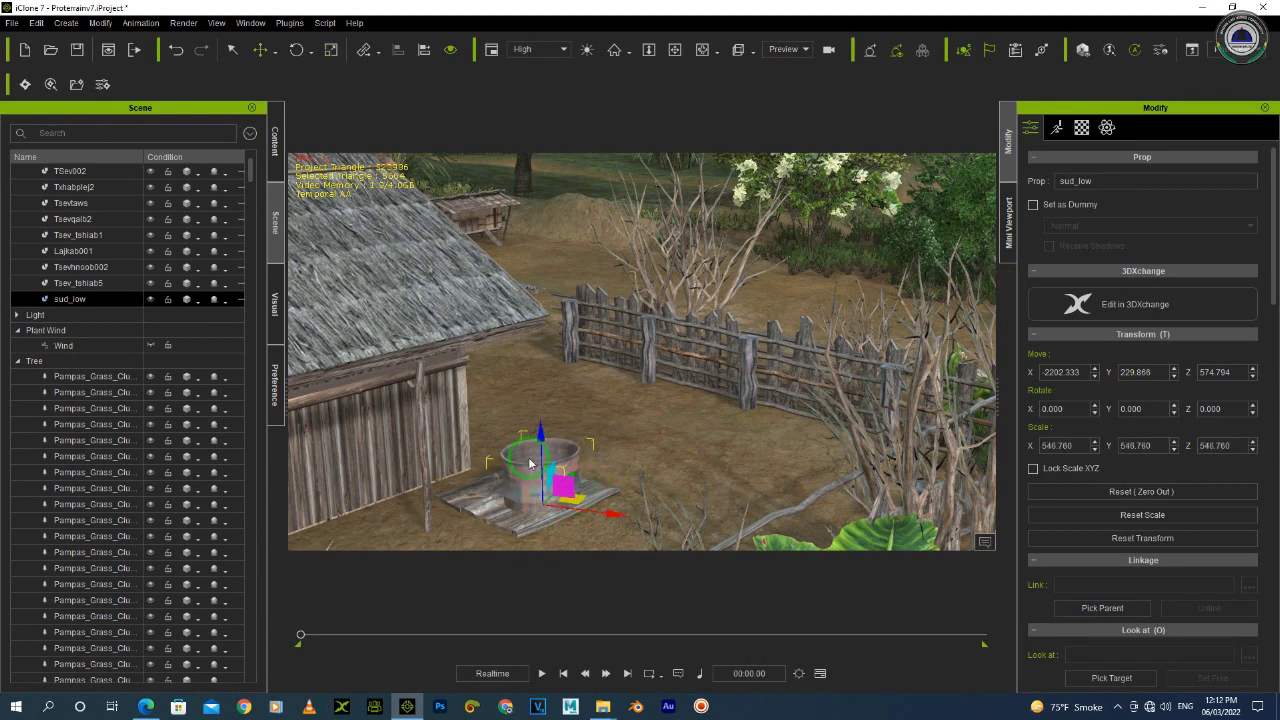
left_click_drag(534, 381, 532, 375)
Shift the barrel to X -2250.649 toward the house wall and reduce its uniform scale to 451.147
right_click_drag(642, 427, 427, 459)
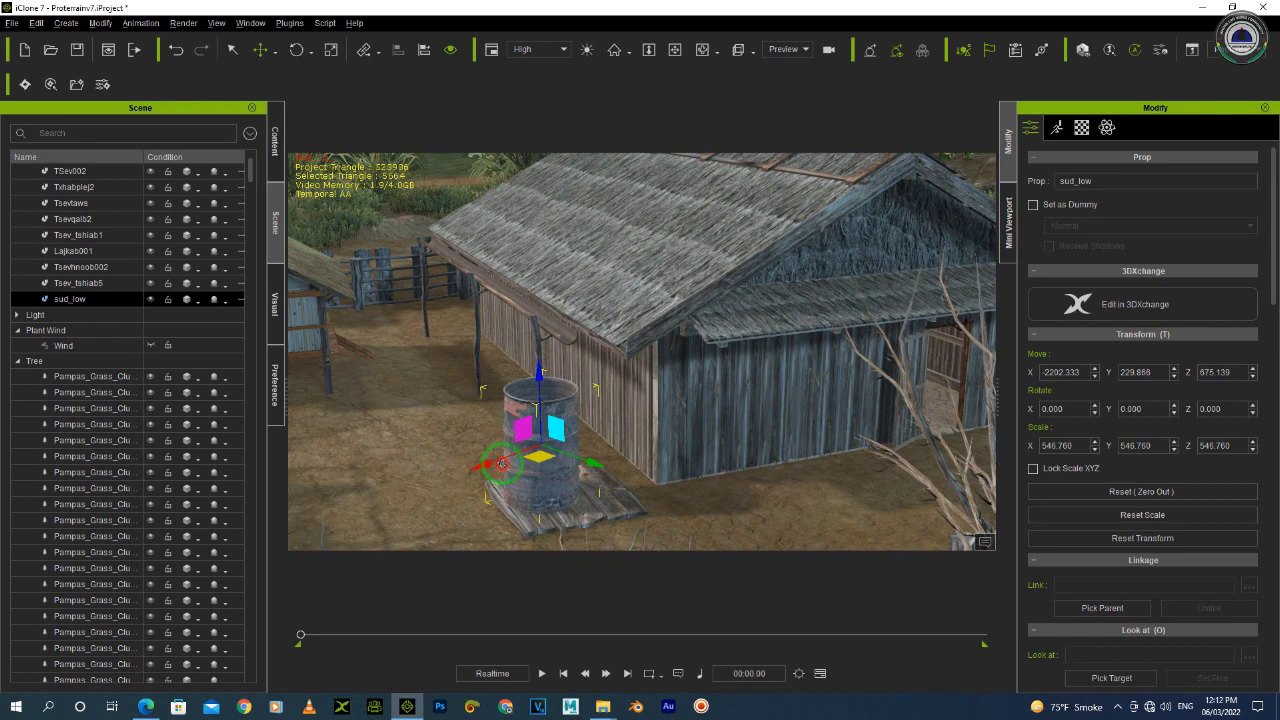
right_click_drag(501, 463, 481, 466)
left_click_drag(494, 461, 504, 461)
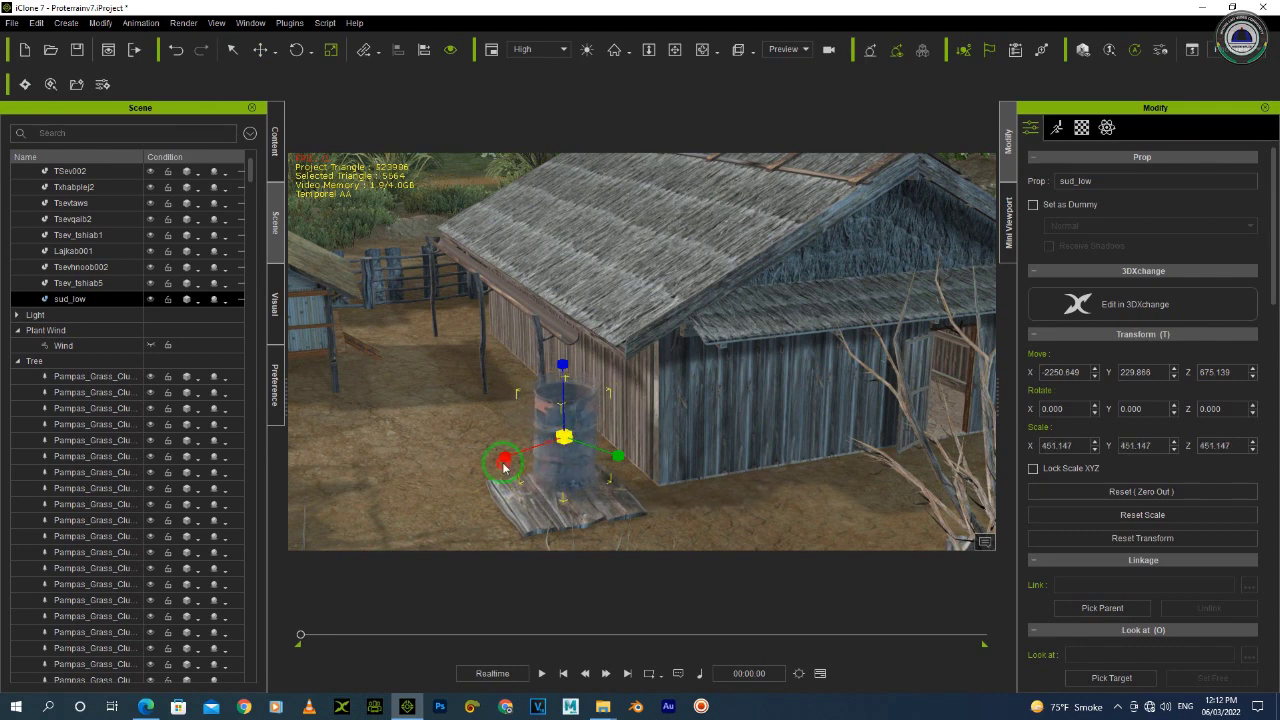
Lower the barrel onto the planks at Z 661.25, shift it to Y 244.419 and deselect it
right_click_drag(490, 474, 643, 434)
scroll(648, 474, "up", 5)
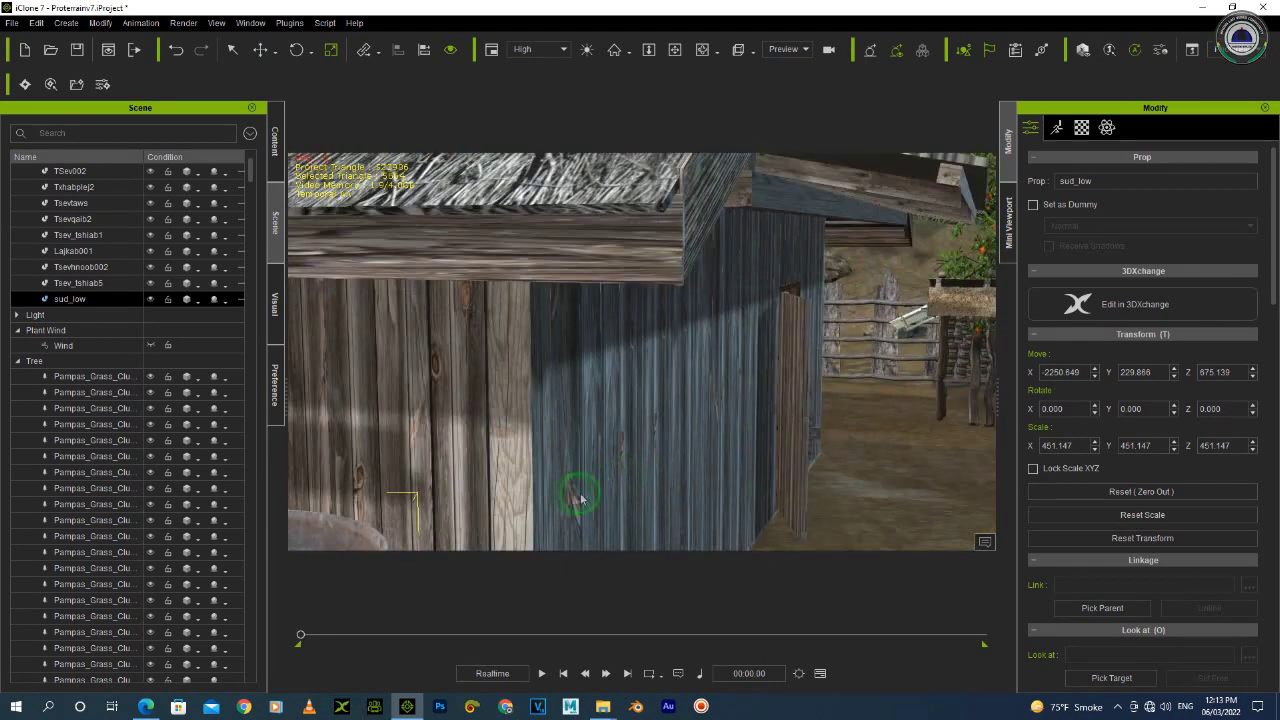
scroll(548, 495, "down", 3)
middle_click_drag(557, 506, 709, 268)
scroll(624, 351, "down", 3)
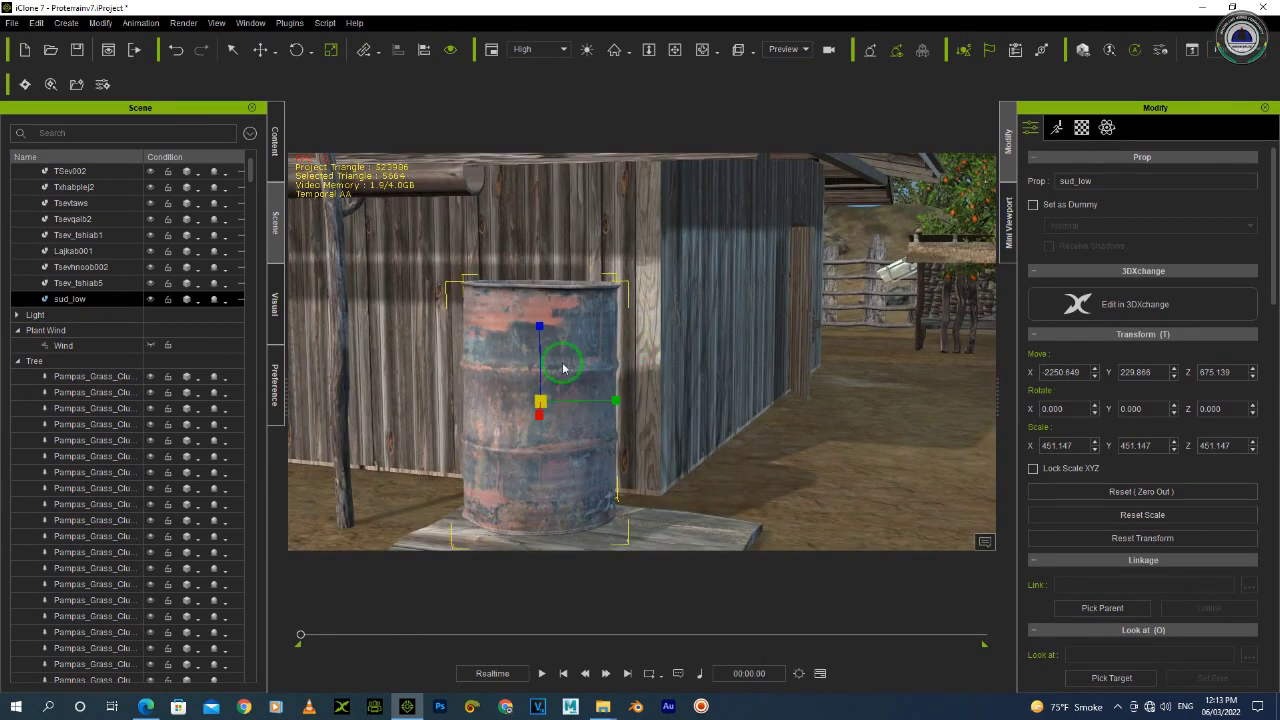
left_click_drag(541, 333, 541, 352)
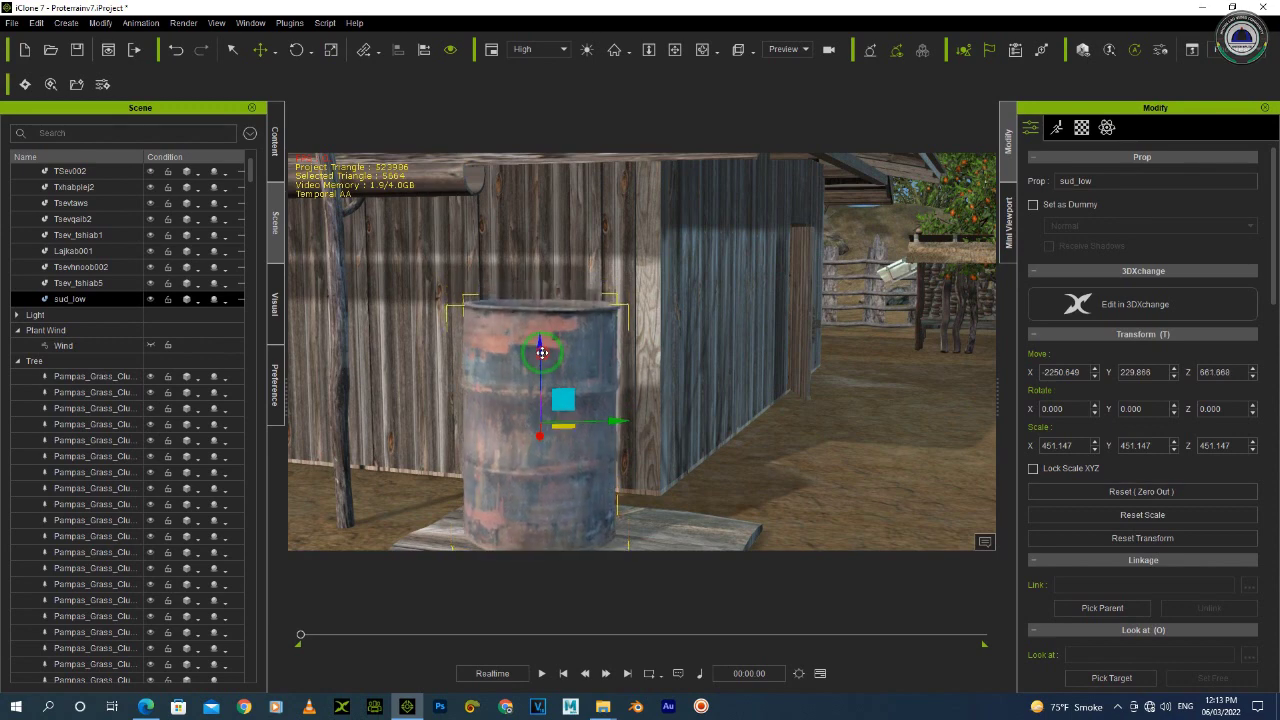
right_click_drag(647, 377, 636, 474)
left_click_drag(617, 464, 626, 469)
right_click_drag(689, 449, 679, 475)
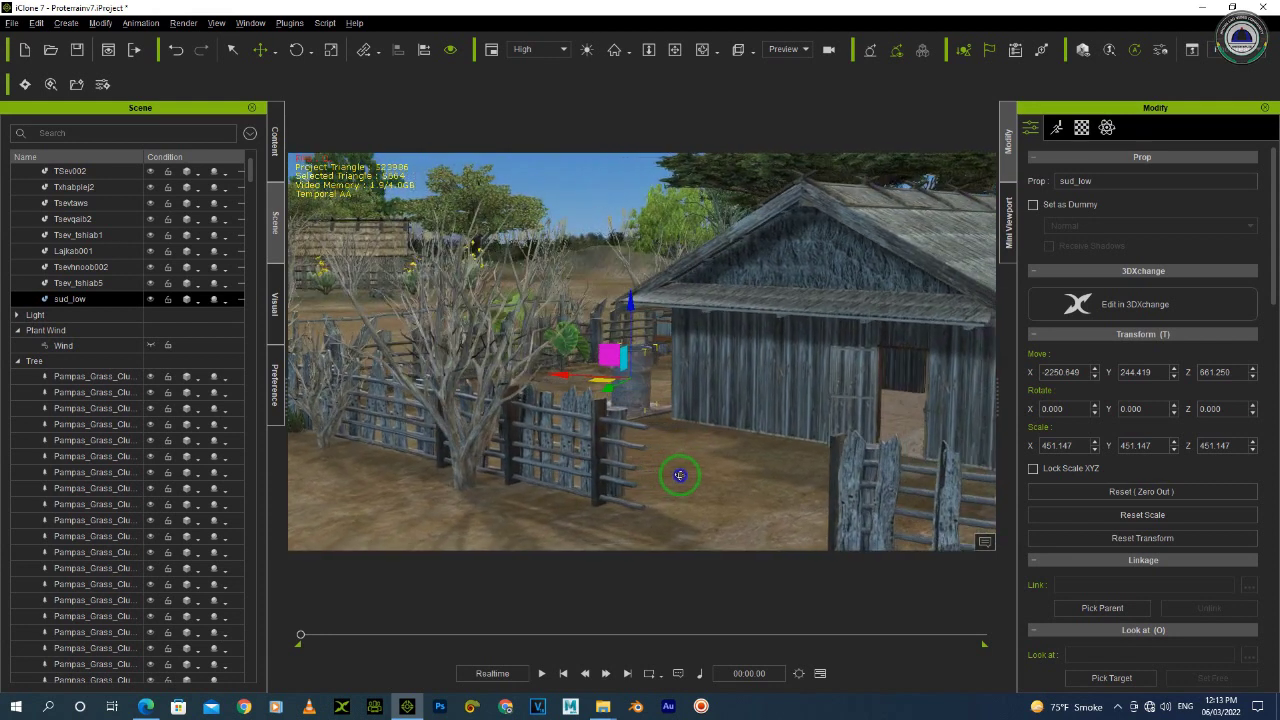
left_click(684, 468)
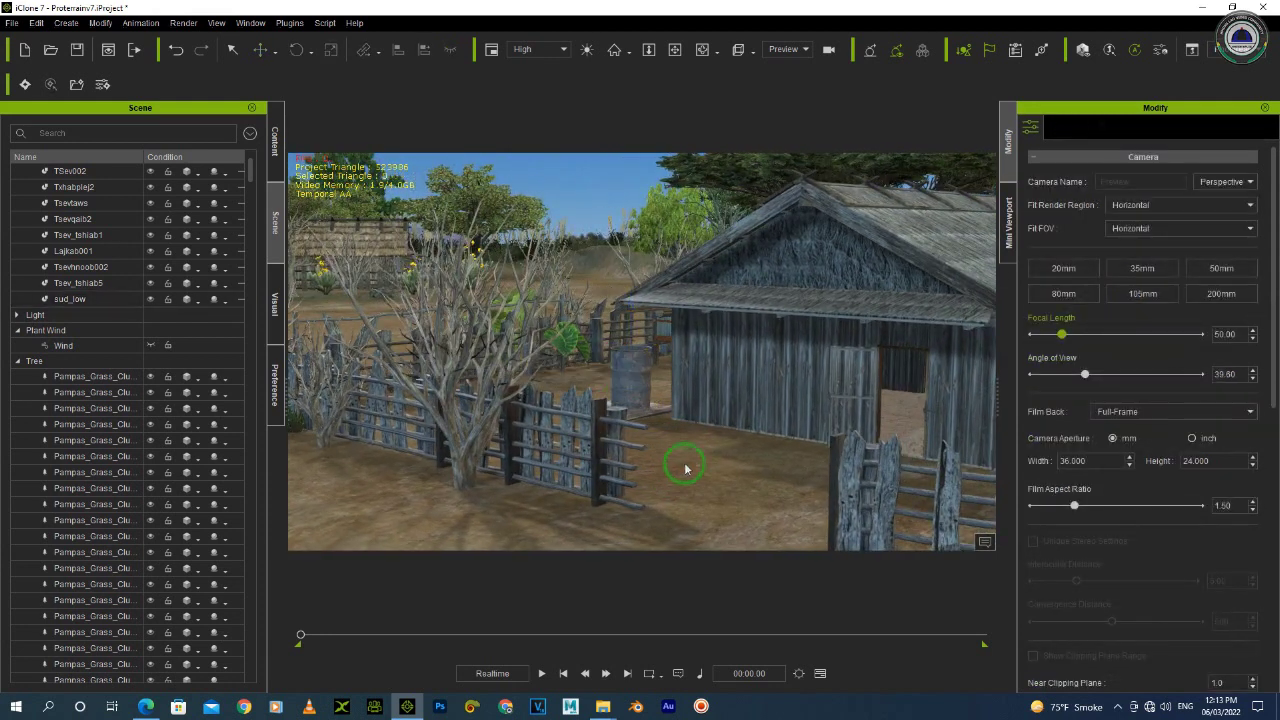
Try lowering the reselected barrel to Z 467.387 and undo the move
left_click(631, 374)
right_click_drag(648, 411, 780, 403)
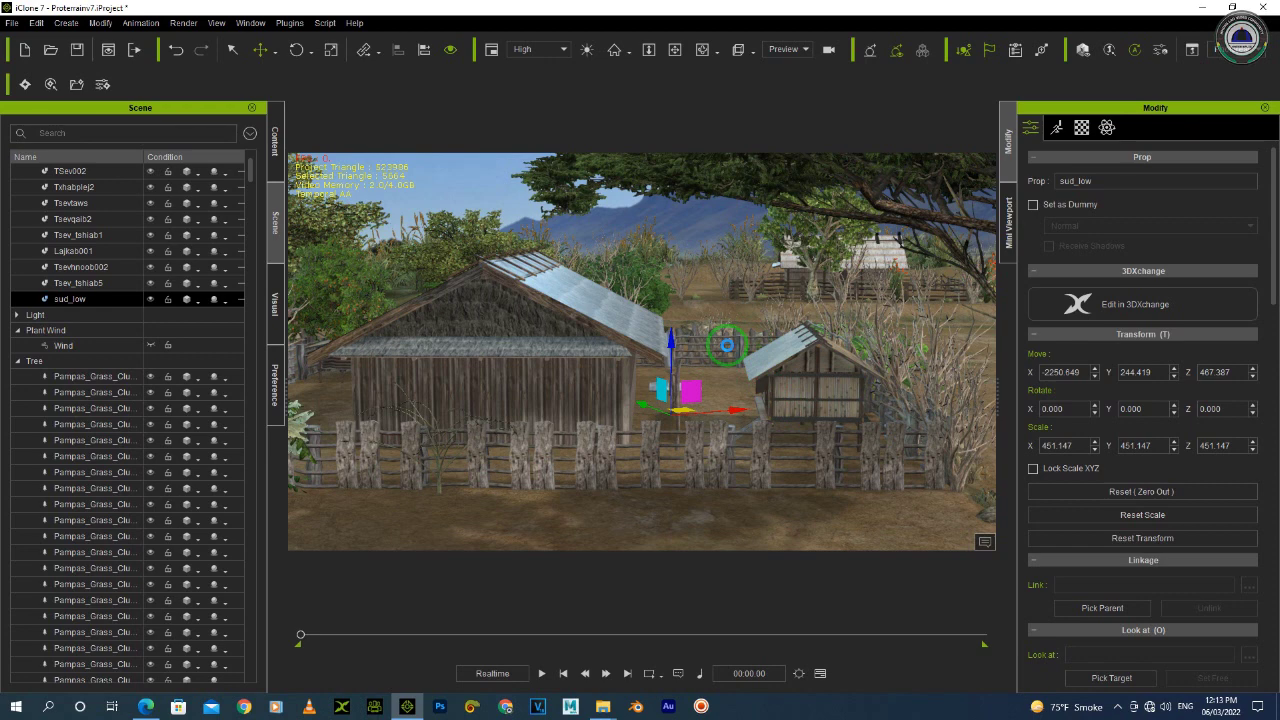
key("ctrl+z")
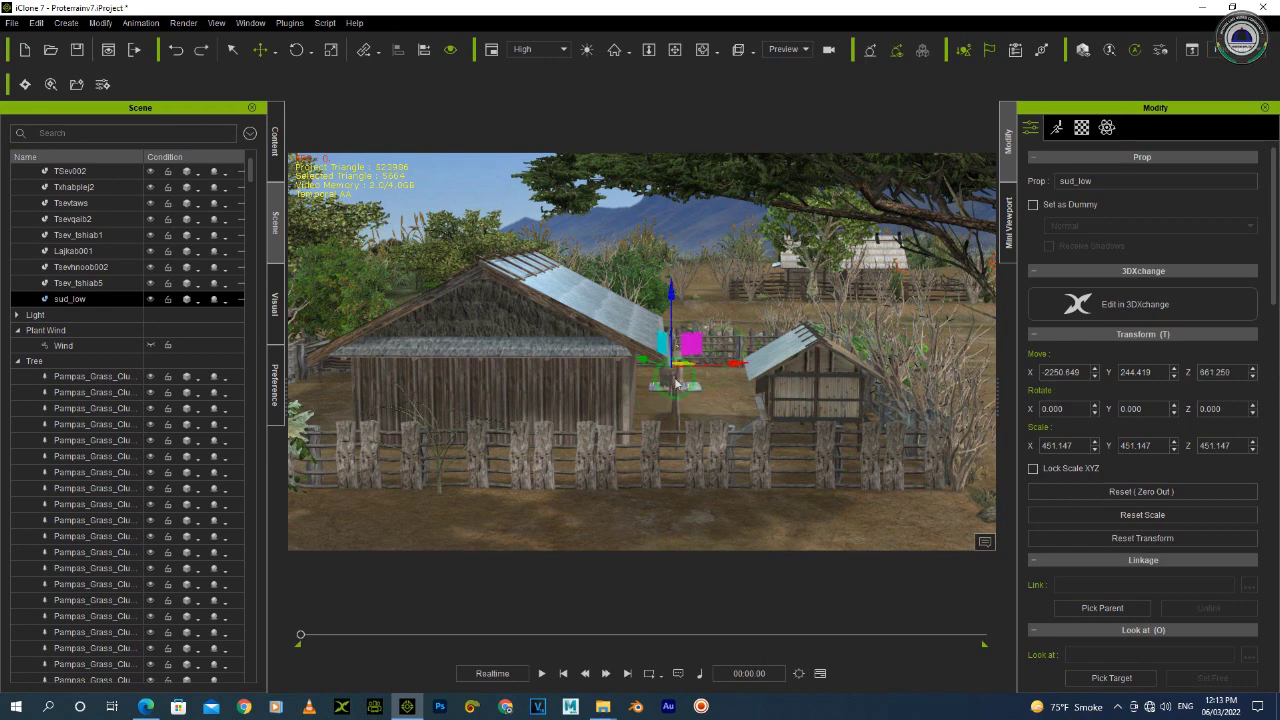
right_click_drag(823, 386, 880, 391)
scroll(886, 398, "up", 5)
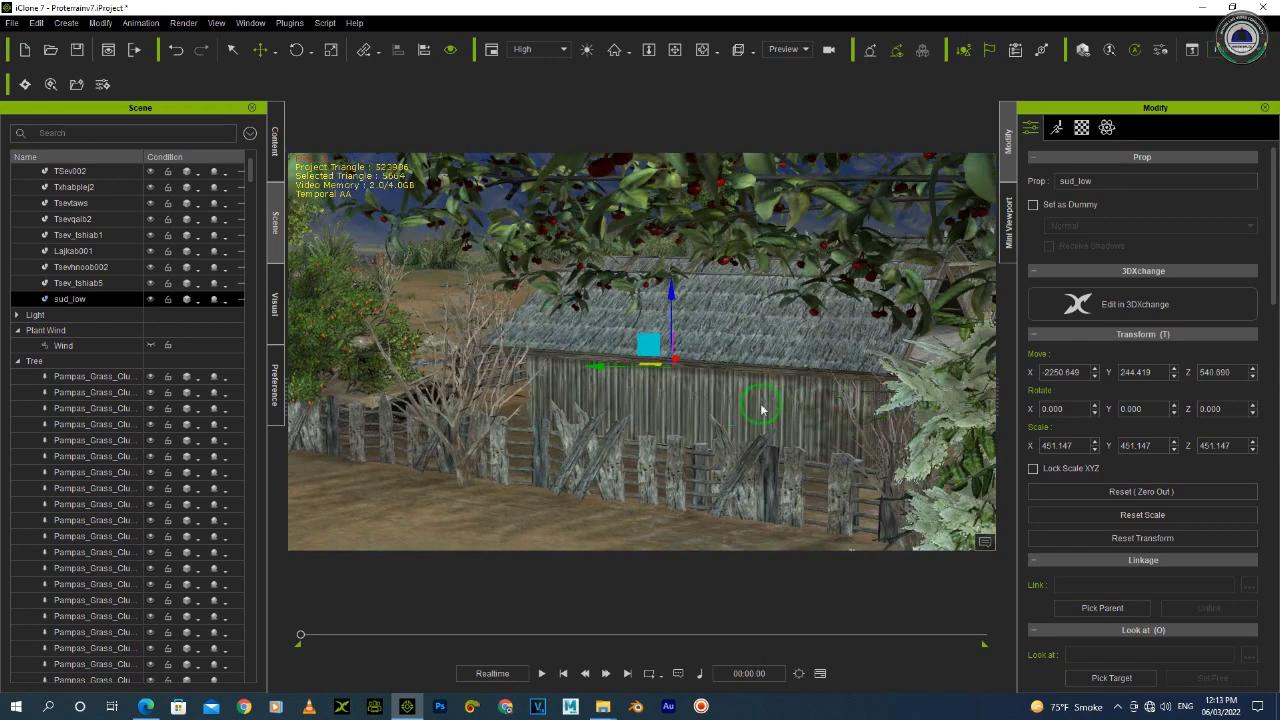
scroll(762, 410, "down", 5)
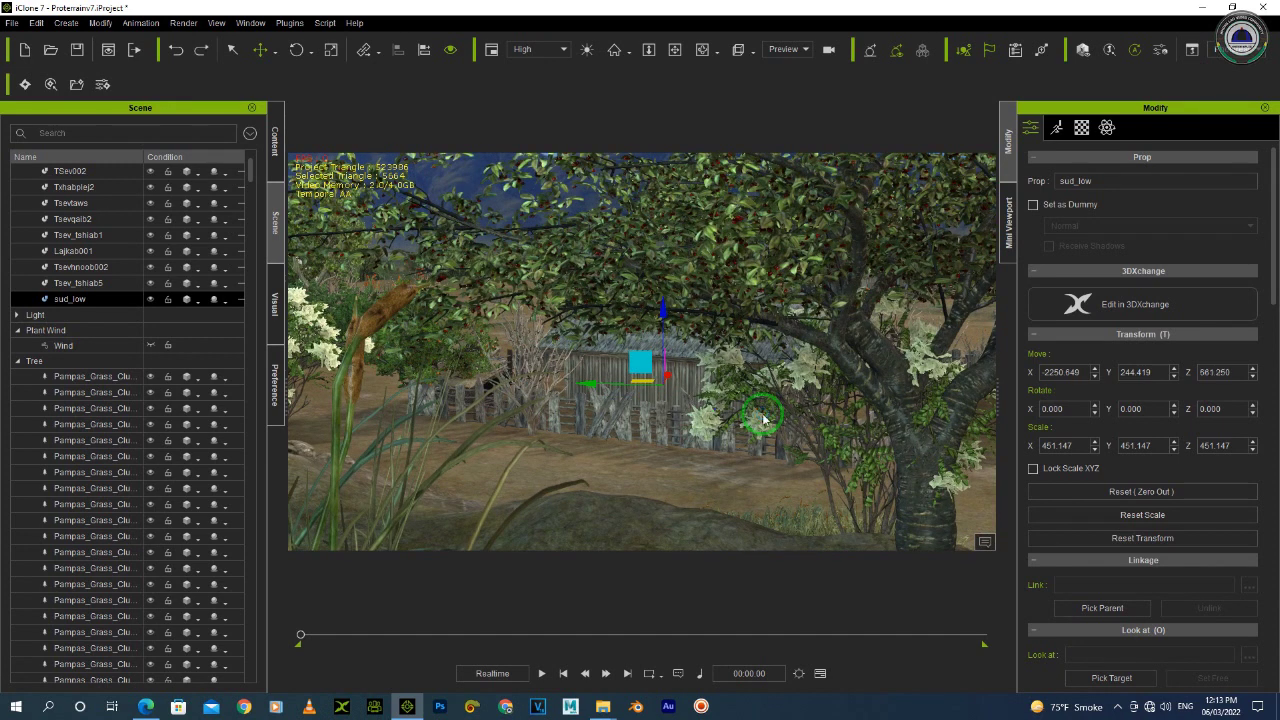
Select a cattail, the cherry tree and the TSev002 house in turn, examining the planted landscape around the village from several angles
left_click(537, 424)
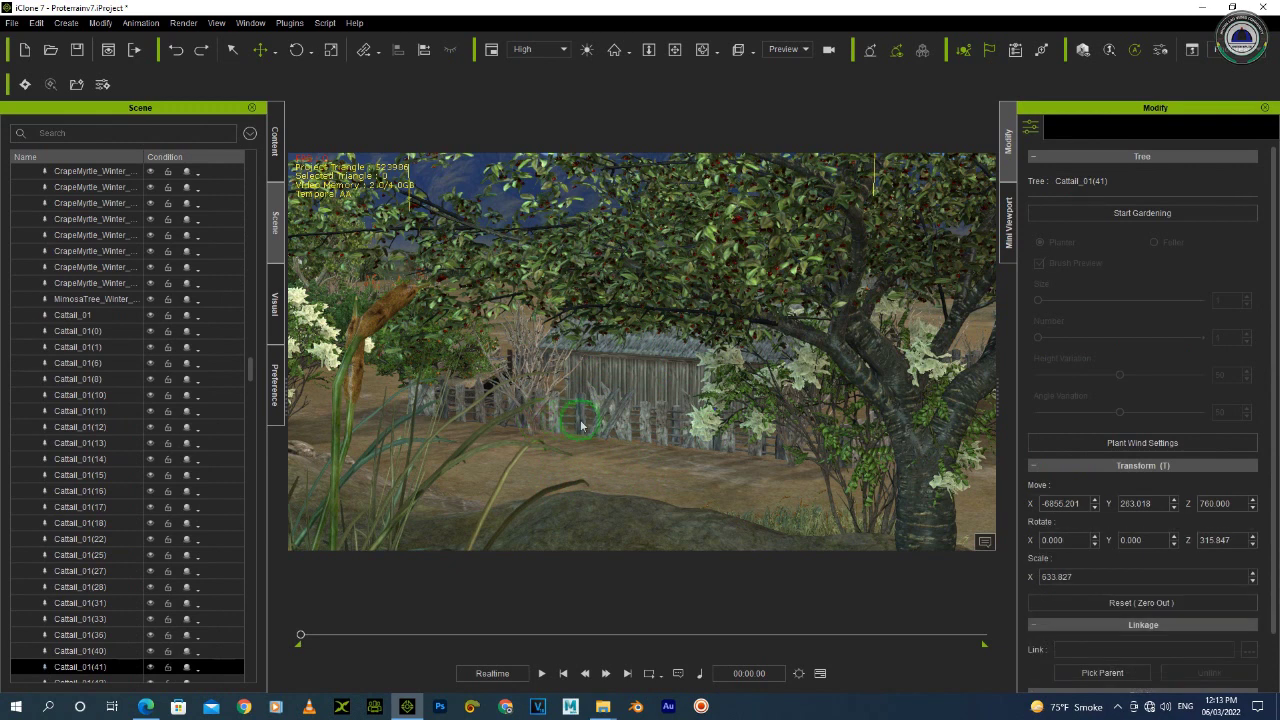
left_click(918, 493)
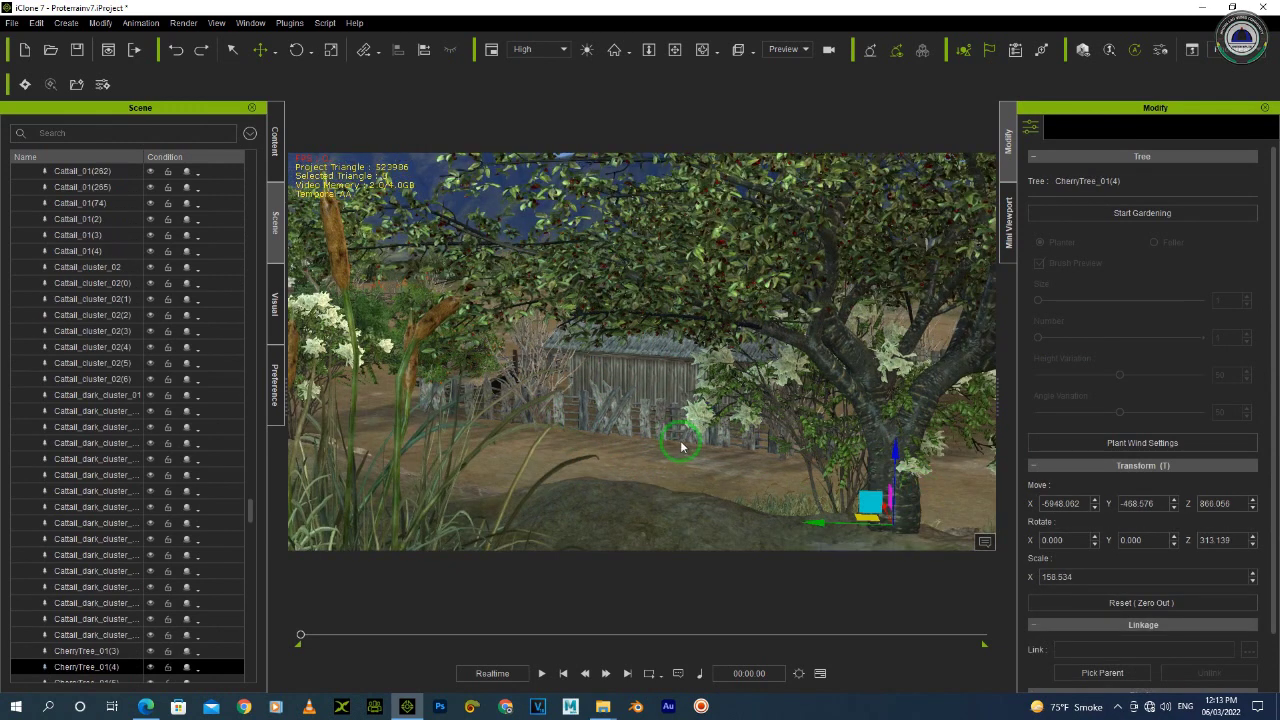
scroll(675, 442, "down", 5)
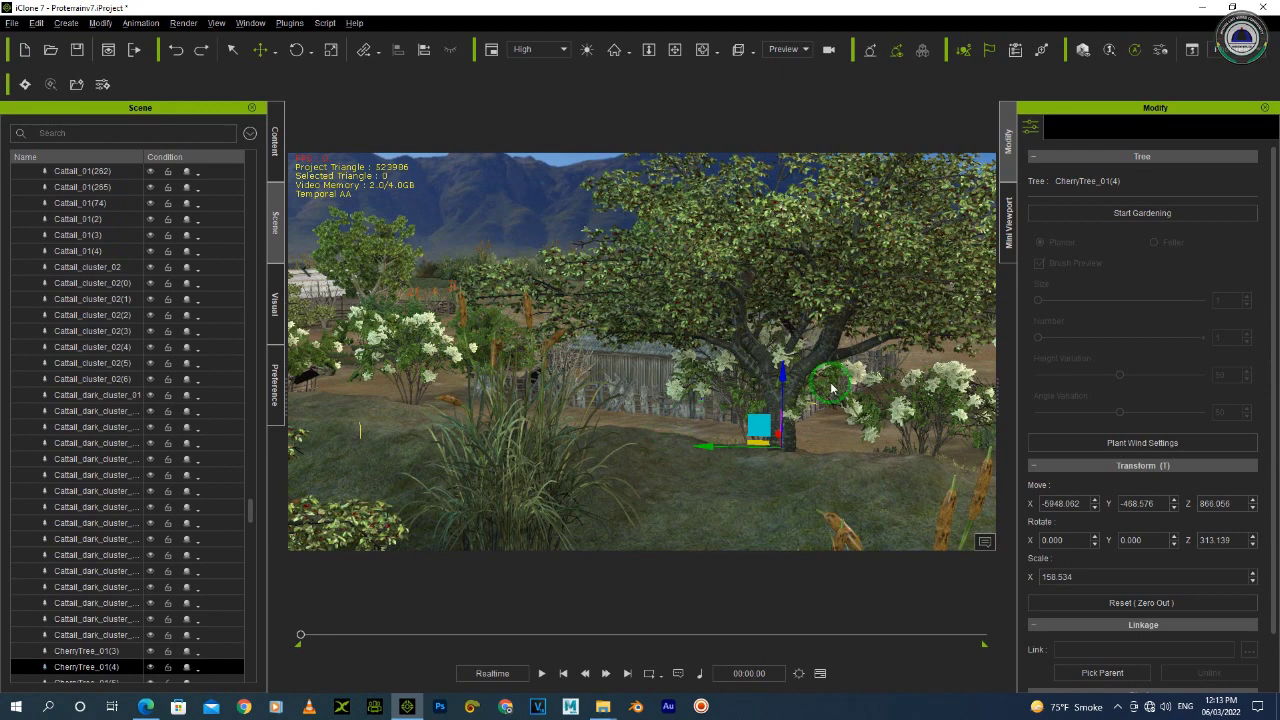
left_click_drag(816, 383, 771, 381, "alt")
right_click_drag(771, 381, 674, 366, "alt")
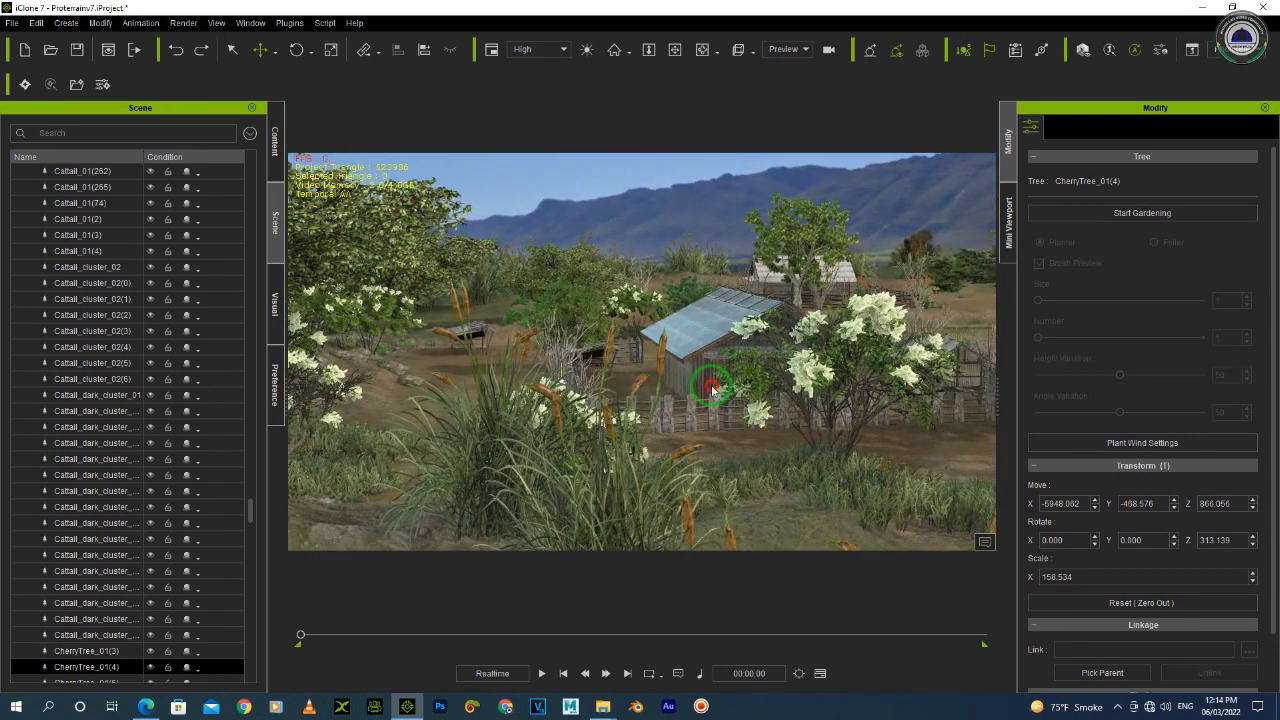
left_click(720, 396)
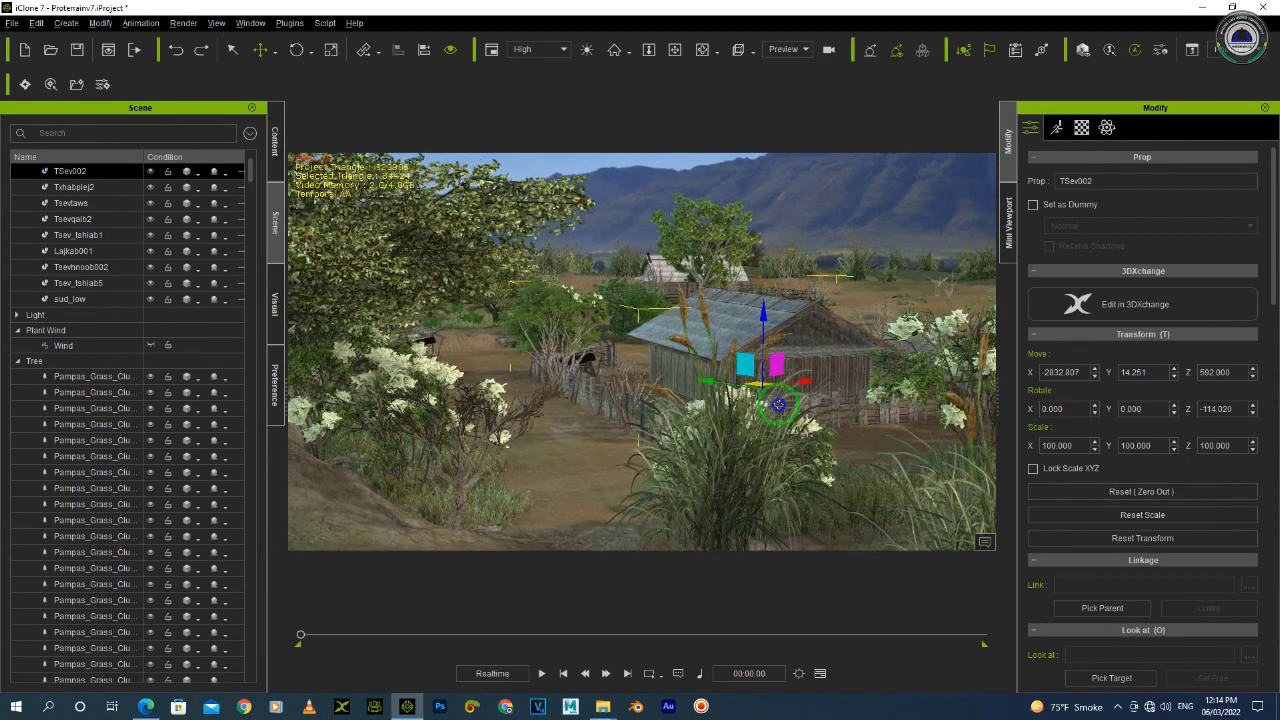